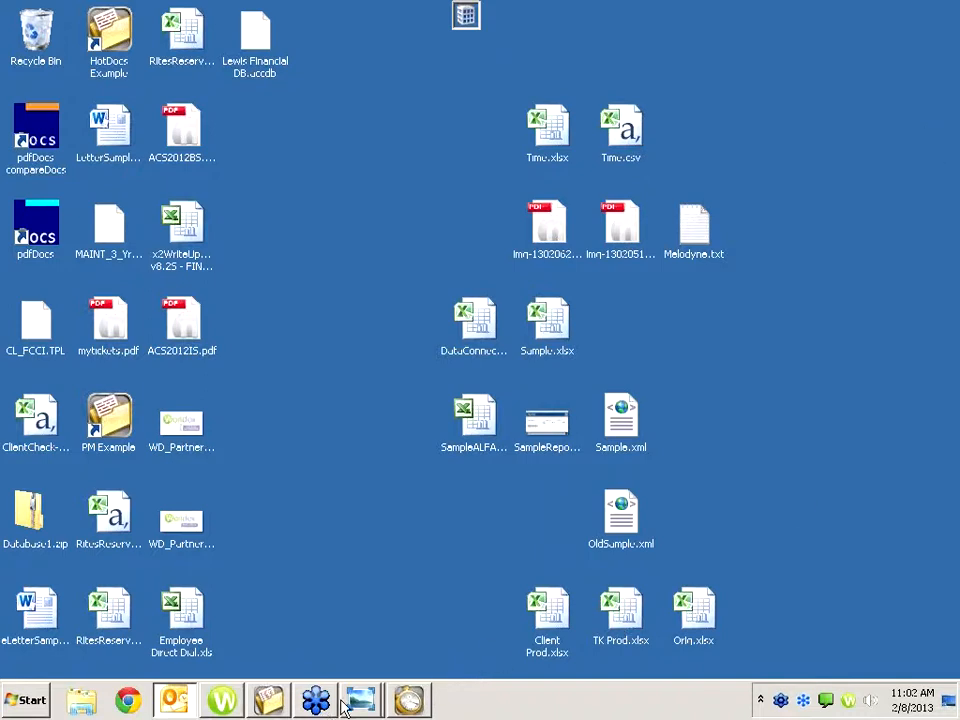
Open the GTW.jpg image to view the webinar control panel, and close the image viewer.
mouse_move(358, 703)
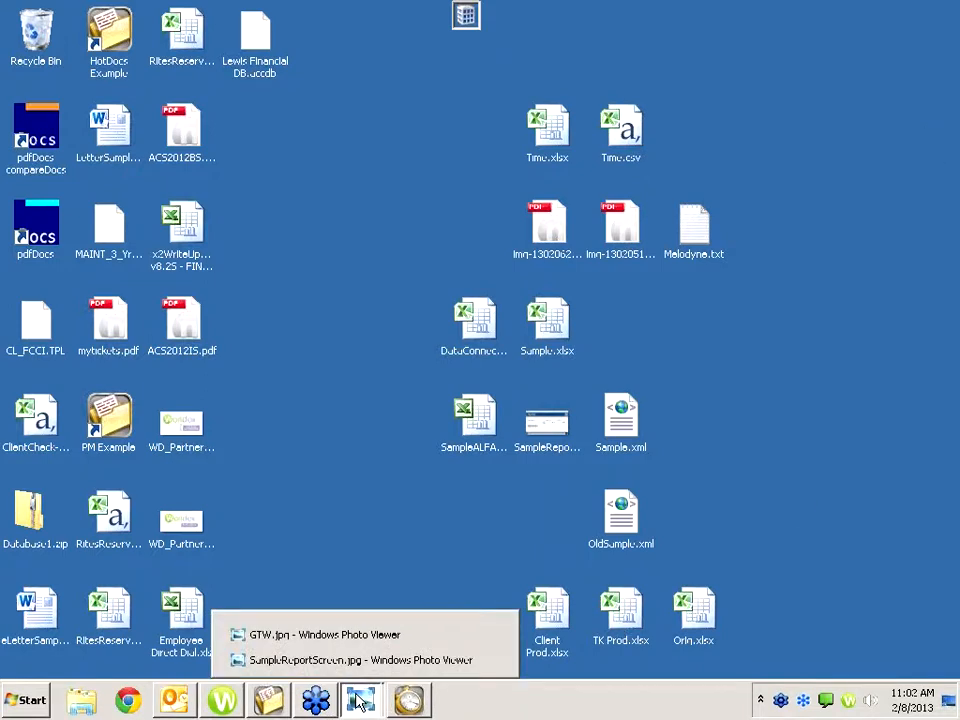
click(321, 636)
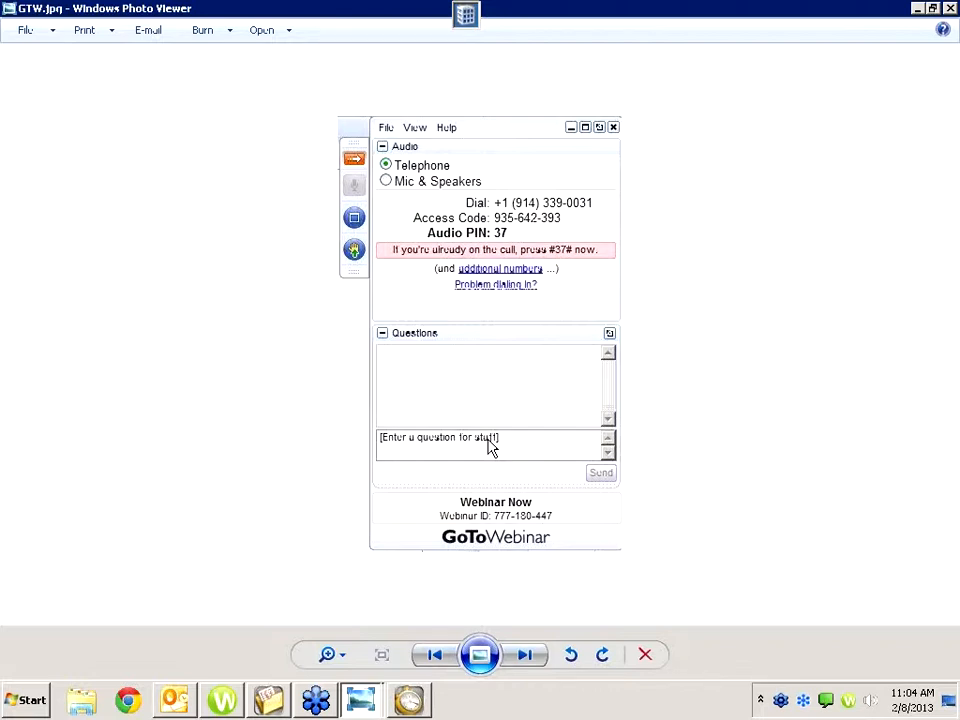
click(949, 10)
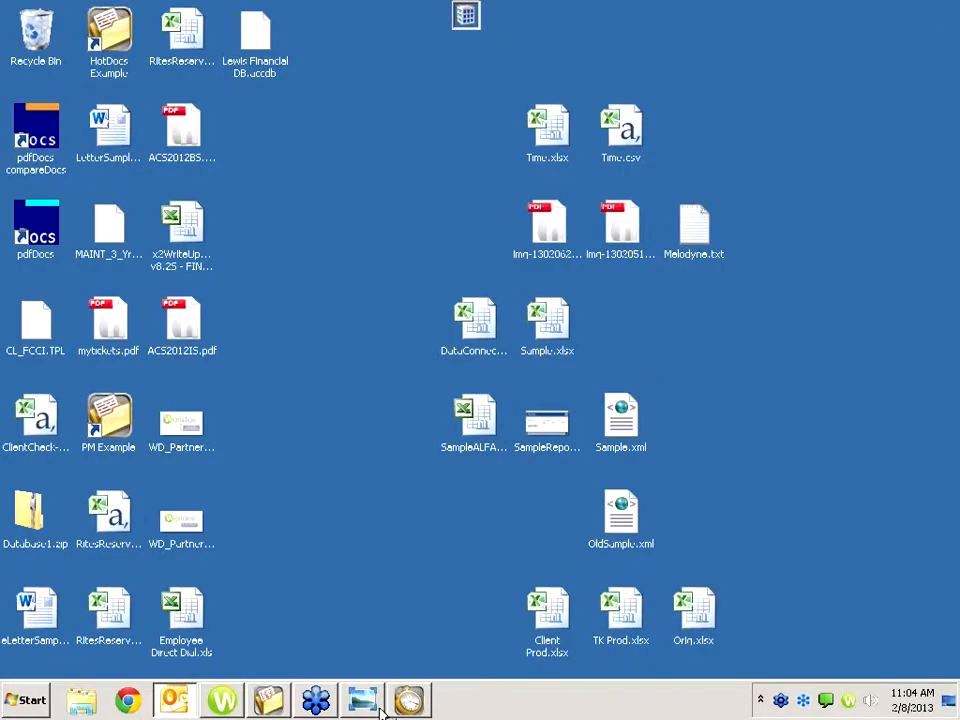
Switch to Tabs3 and open the Transaction File List from the transaction reports.
click(410, 701)
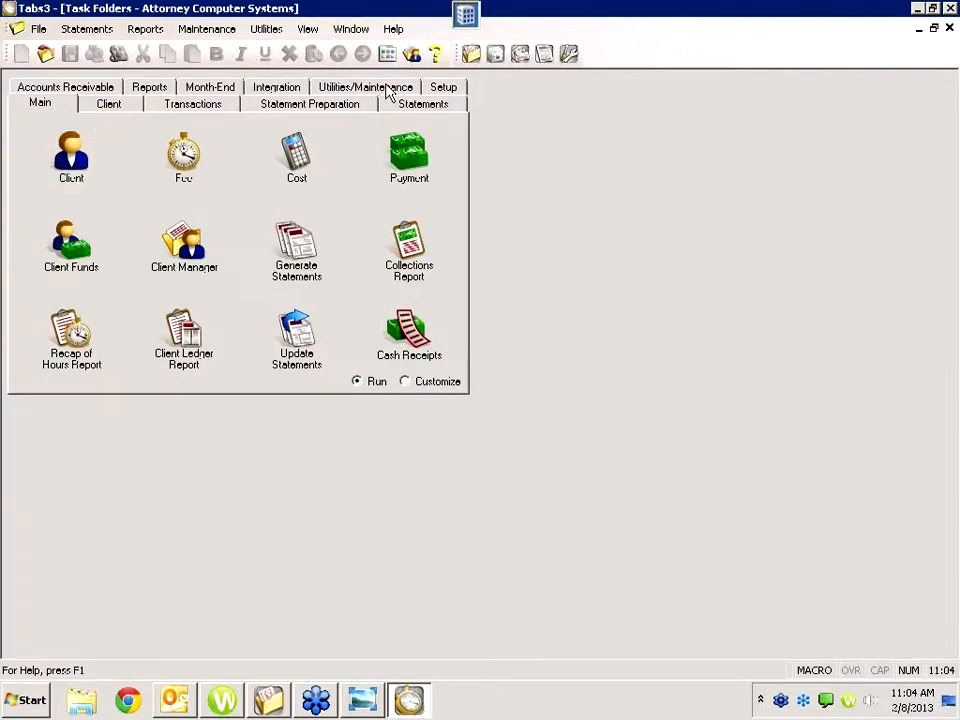
click(153, 90)
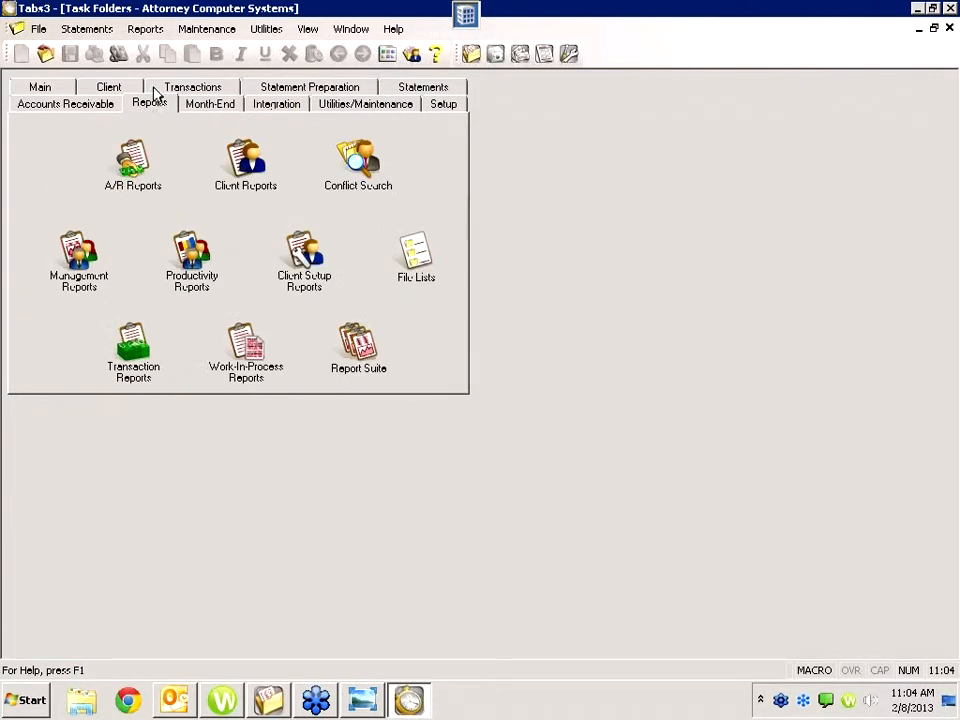
click(136, 366)
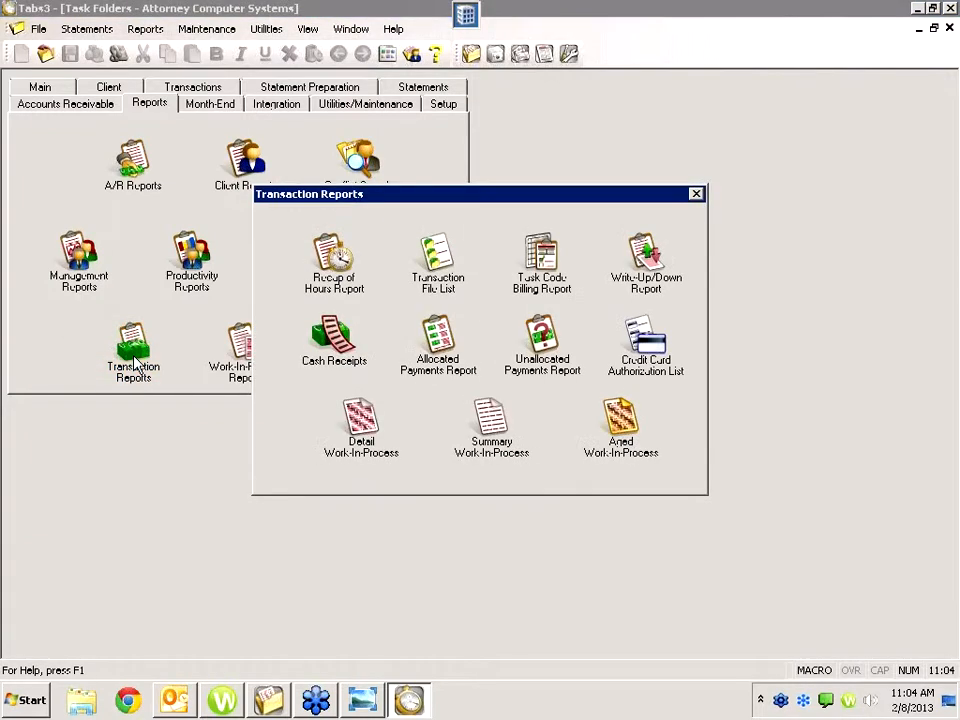
click(438, 262)
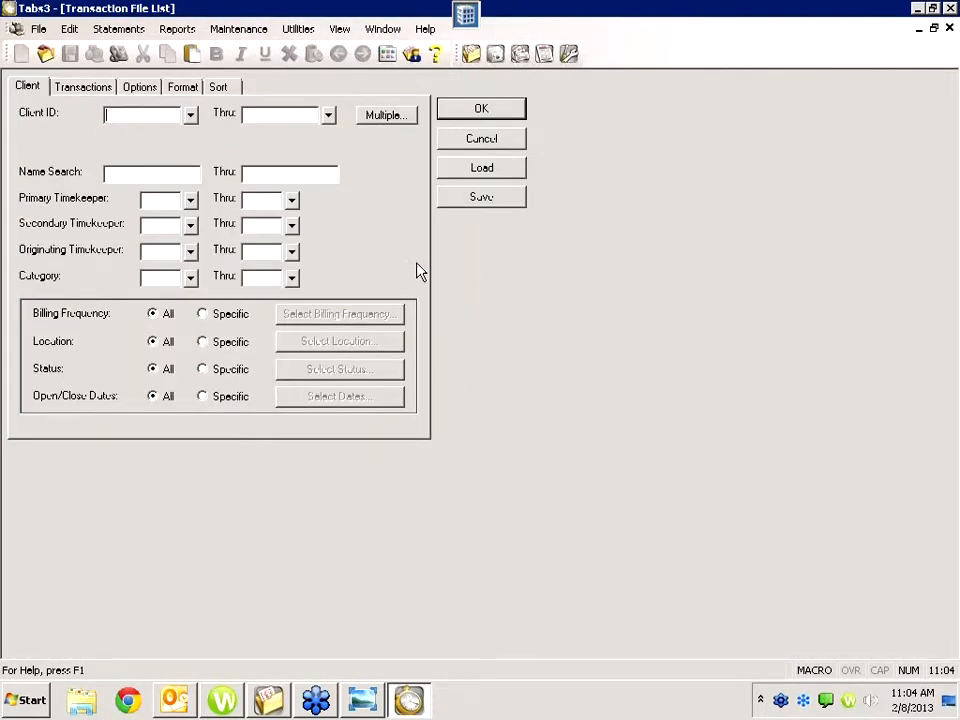
Look through the Transaction File List's transaction, options, format and sort settings.
click(76, 90)
click(140, 88)
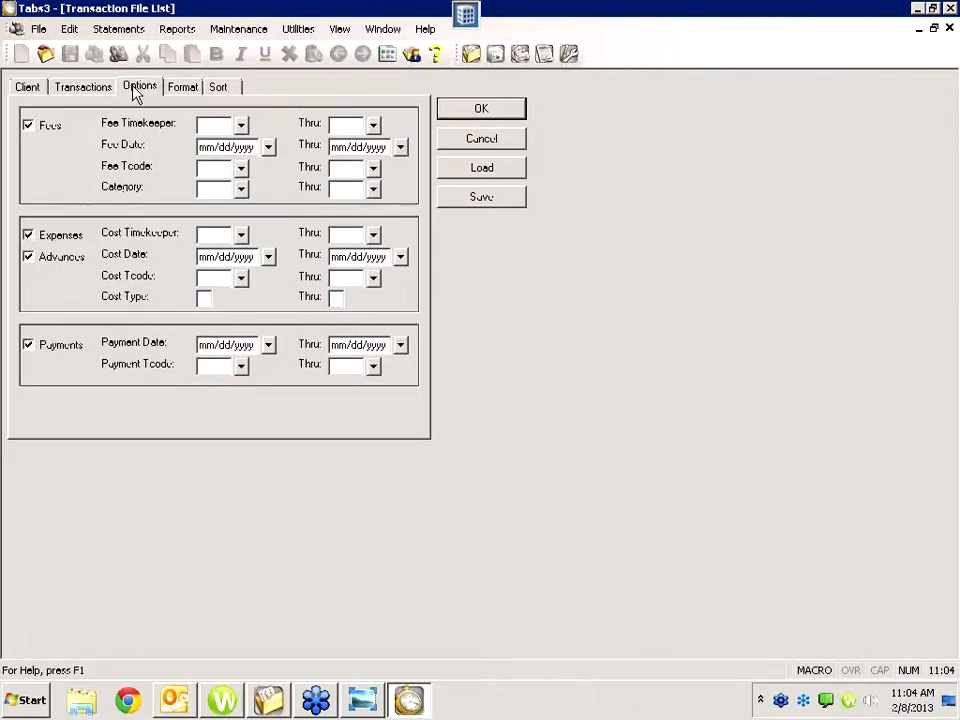
click(184, 88)
click(222, 88)
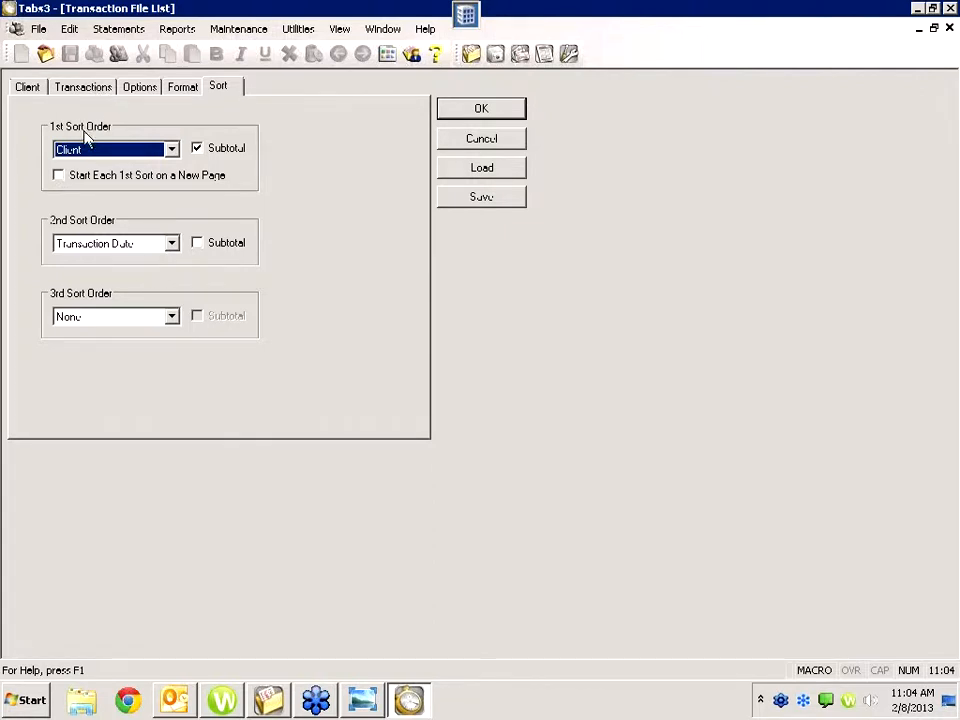
click(74, 90)
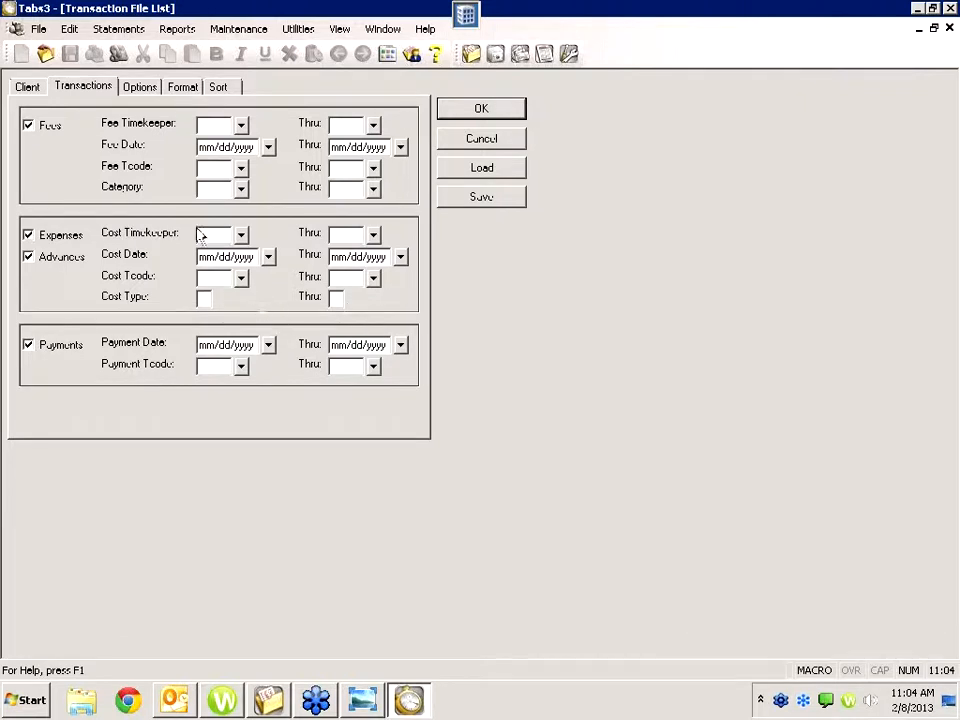
View the Client ID lookup list for the report's client range and cancel without choosing a client.
click(28, 89)
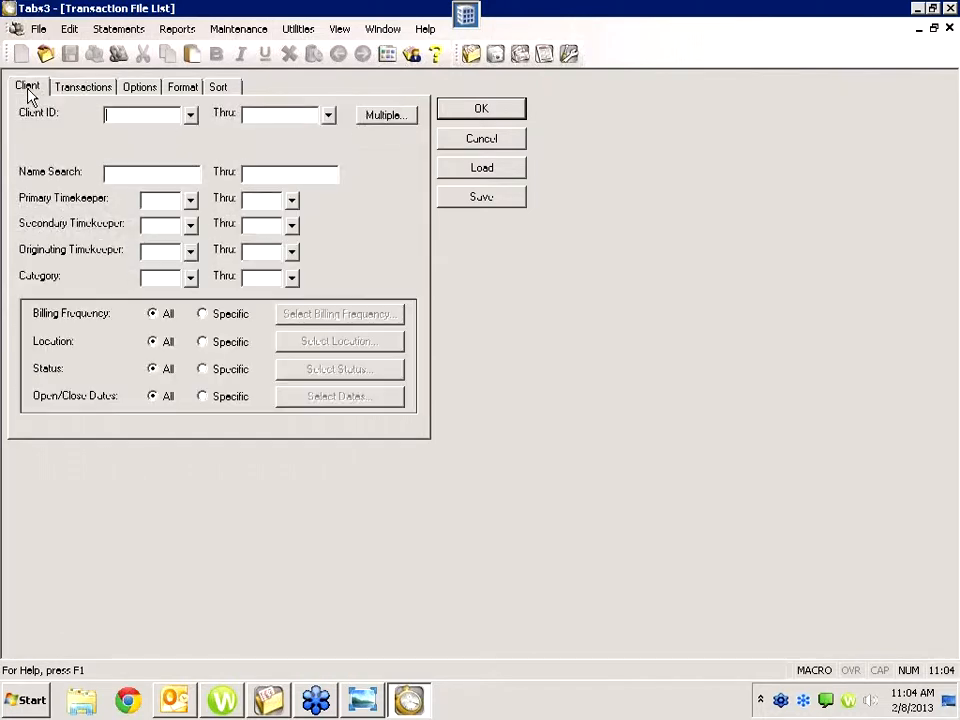
click(190, 115)
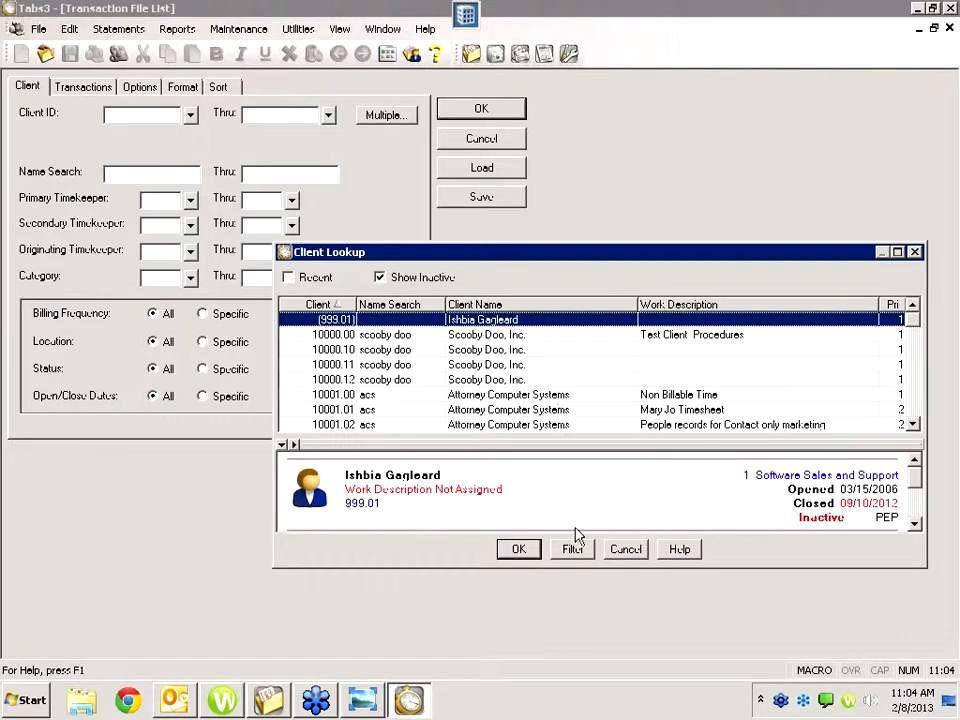
click(626, 549)
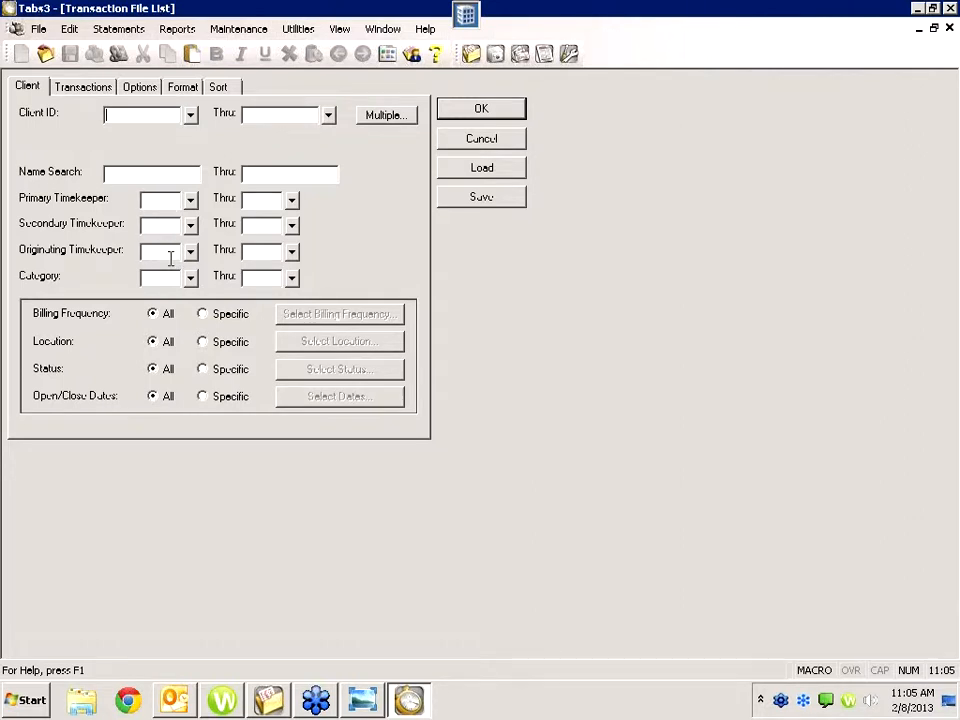
Examine the report's transaction filters, included columns, export data formats and sort orders, and close Tabs3.
click(62, 90)
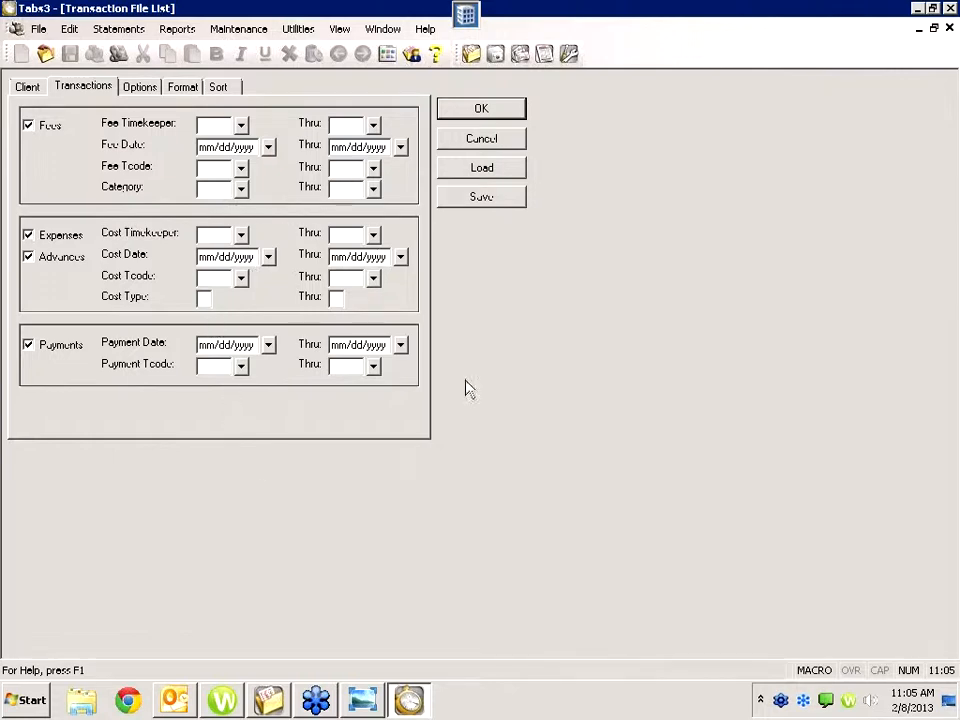
click(128, 88)
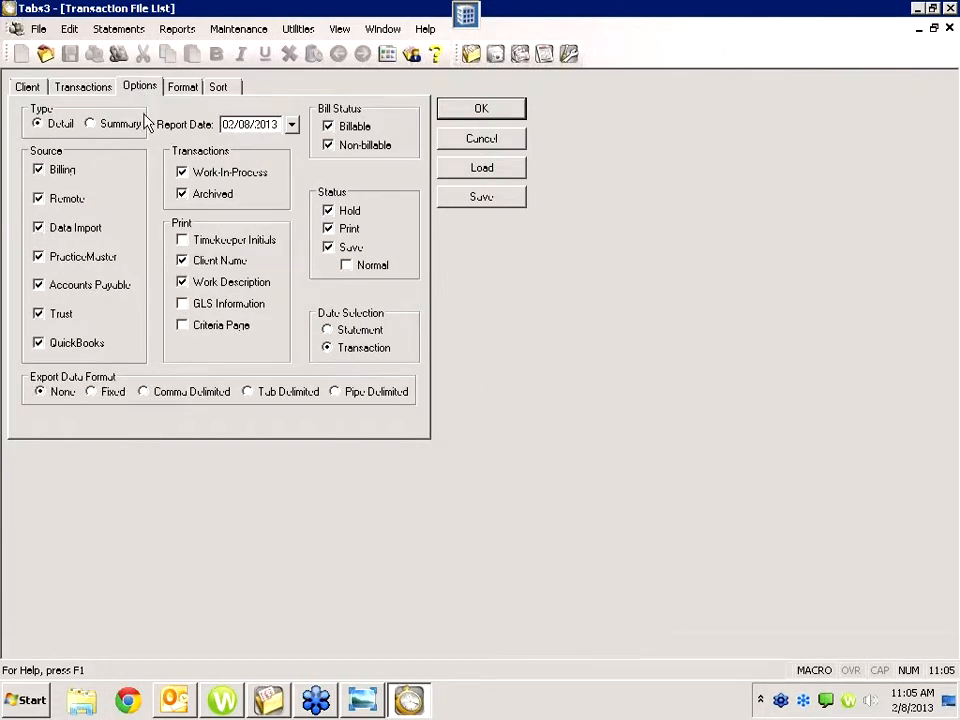
click(174, 88)
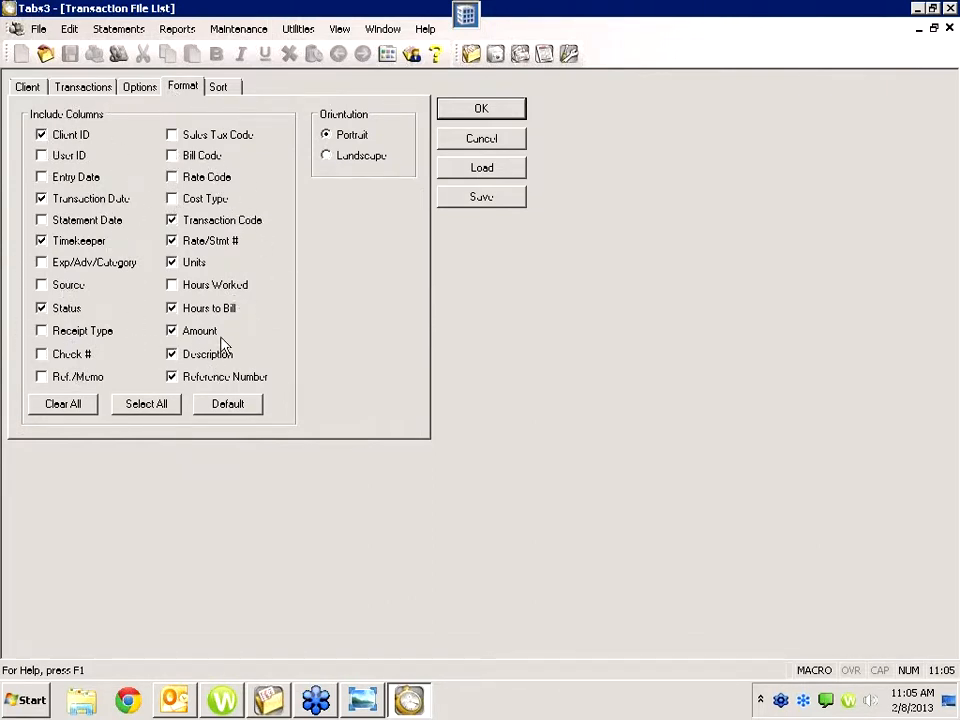
click(139, 87)
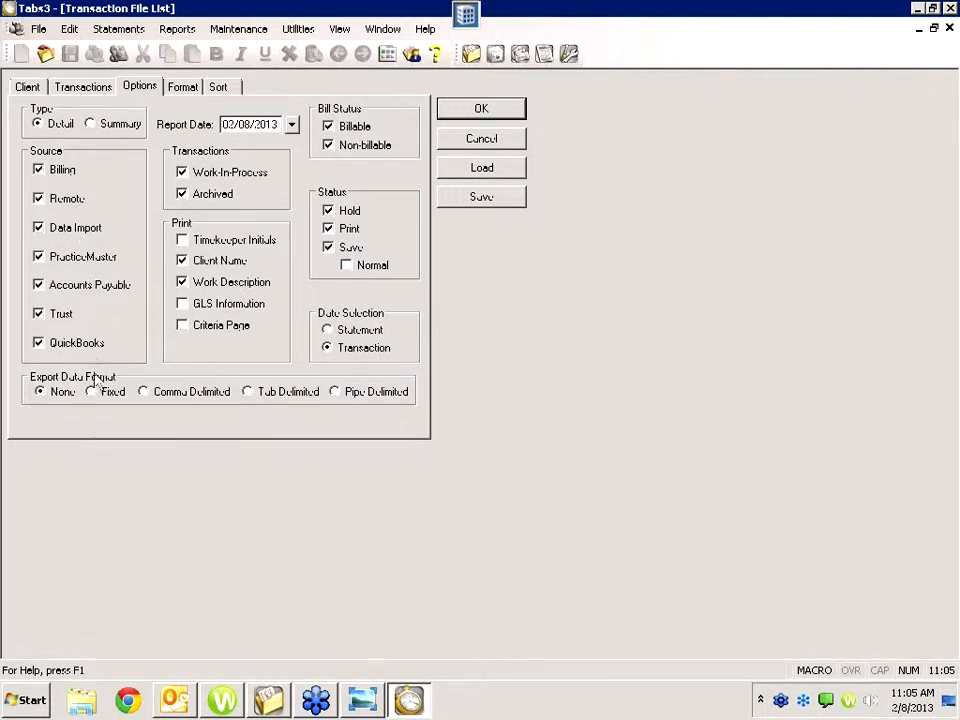
click(218, 87)
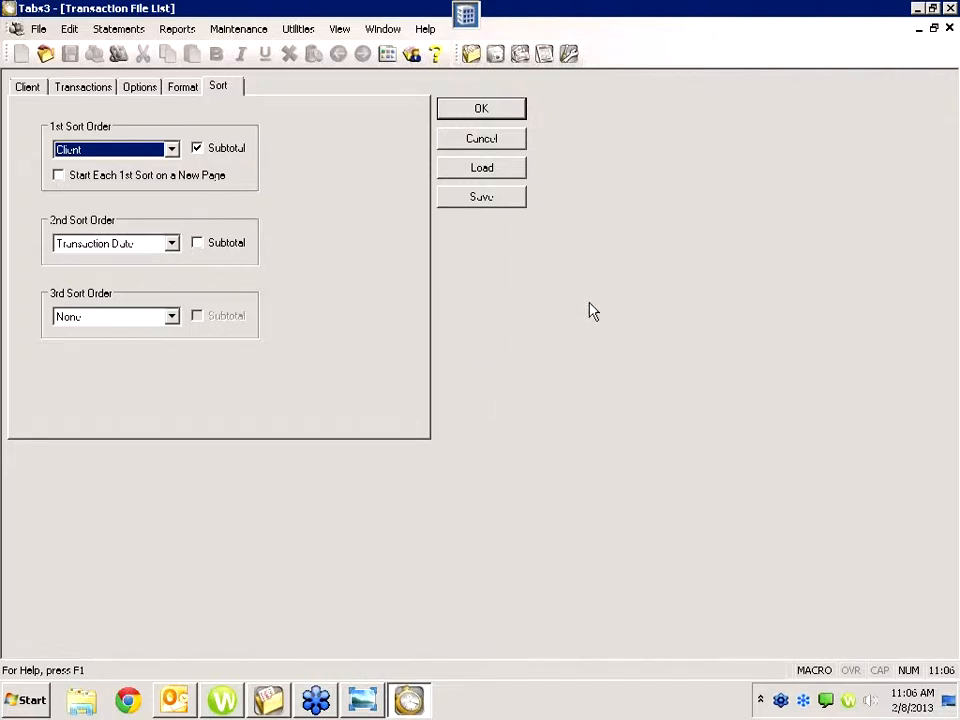
click(950, 9)
Switch to PracticeMaster and open the NEWSUM Client Summary Report for modification in the Report Writer.
click(268, 700)
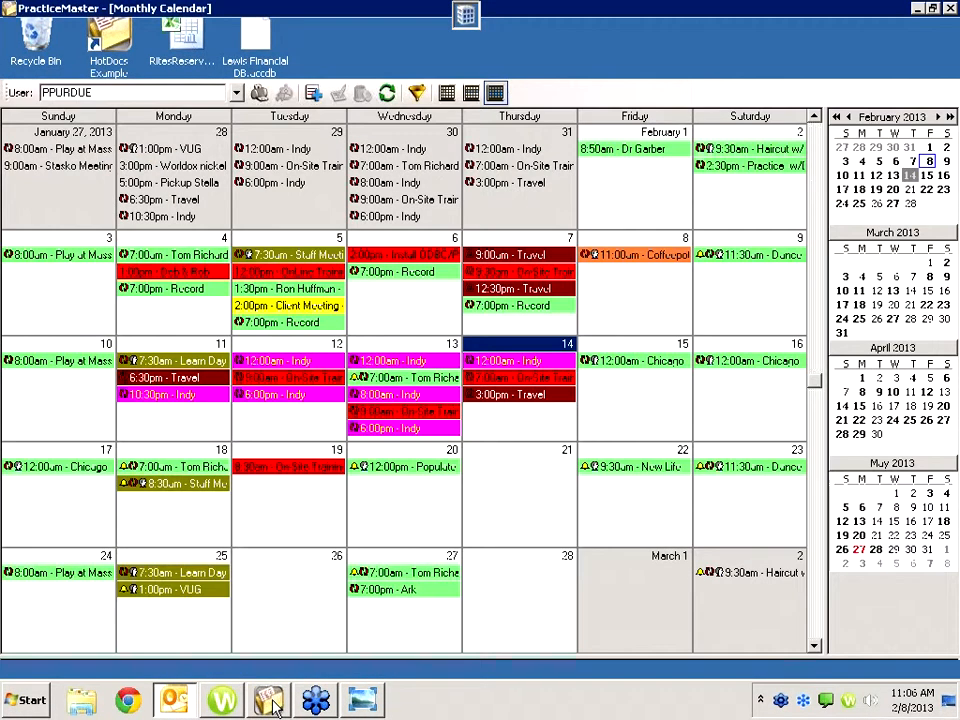
click(229, 28)
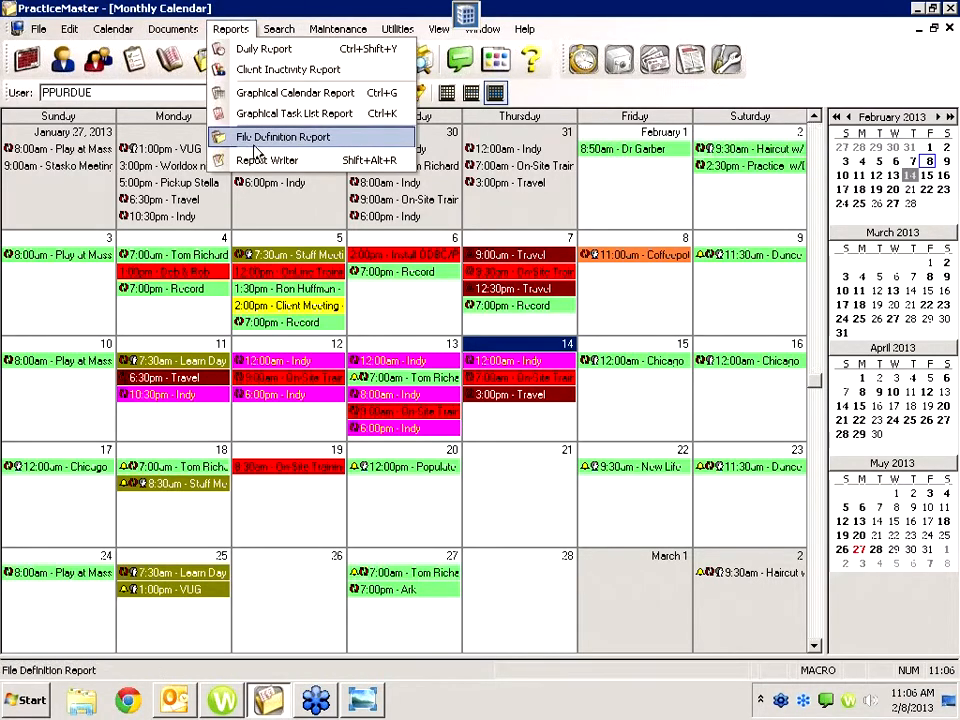
click(238, 156)
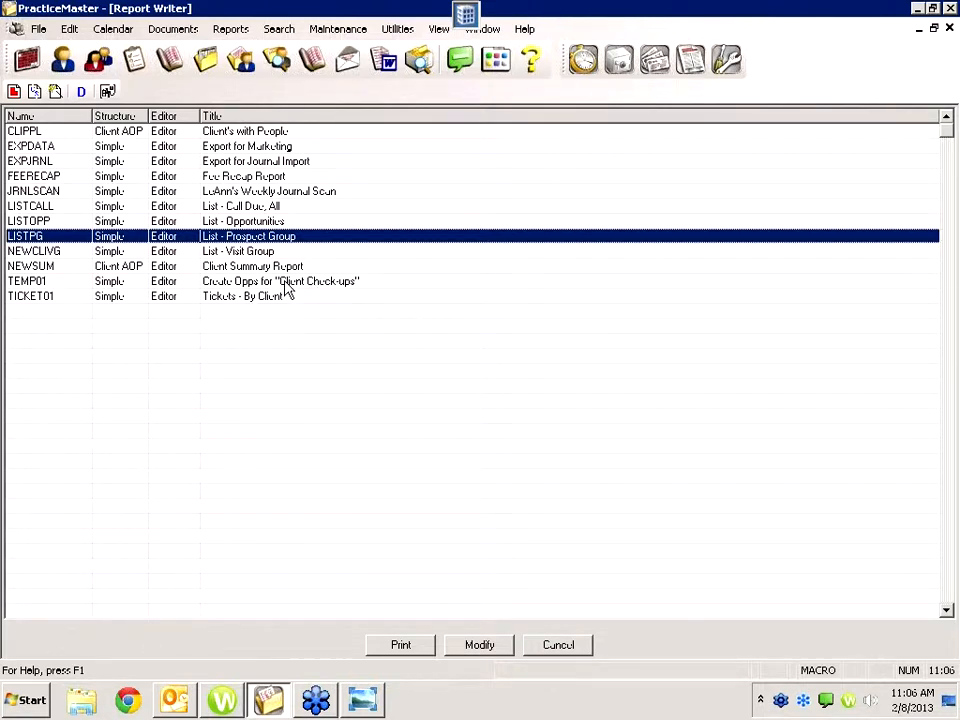
click(262, 254)
click(356, 268)
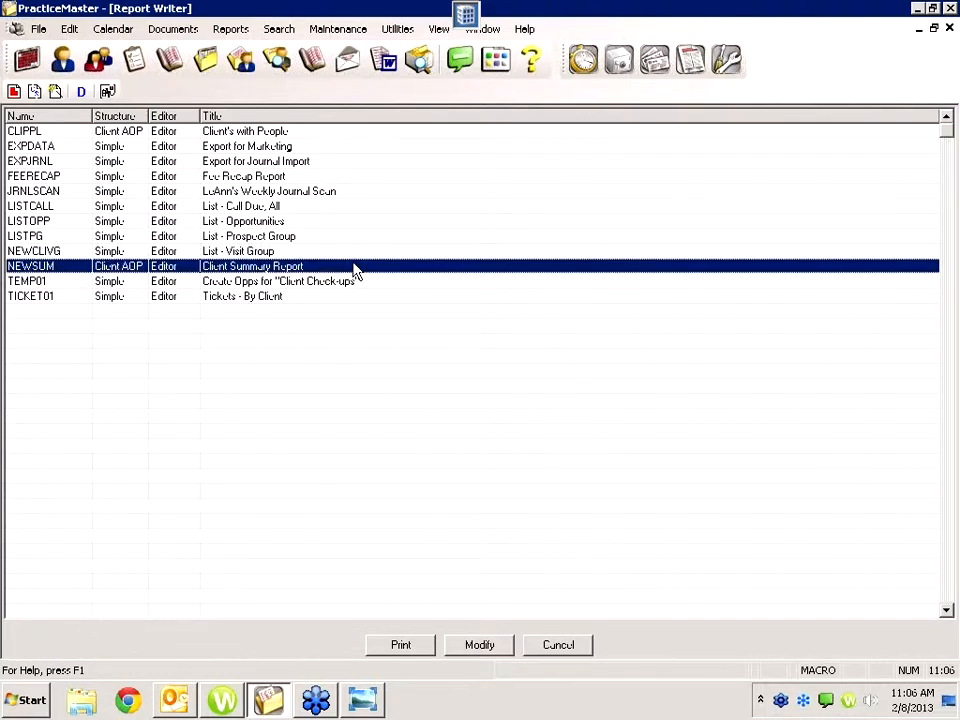
click(458, 646)
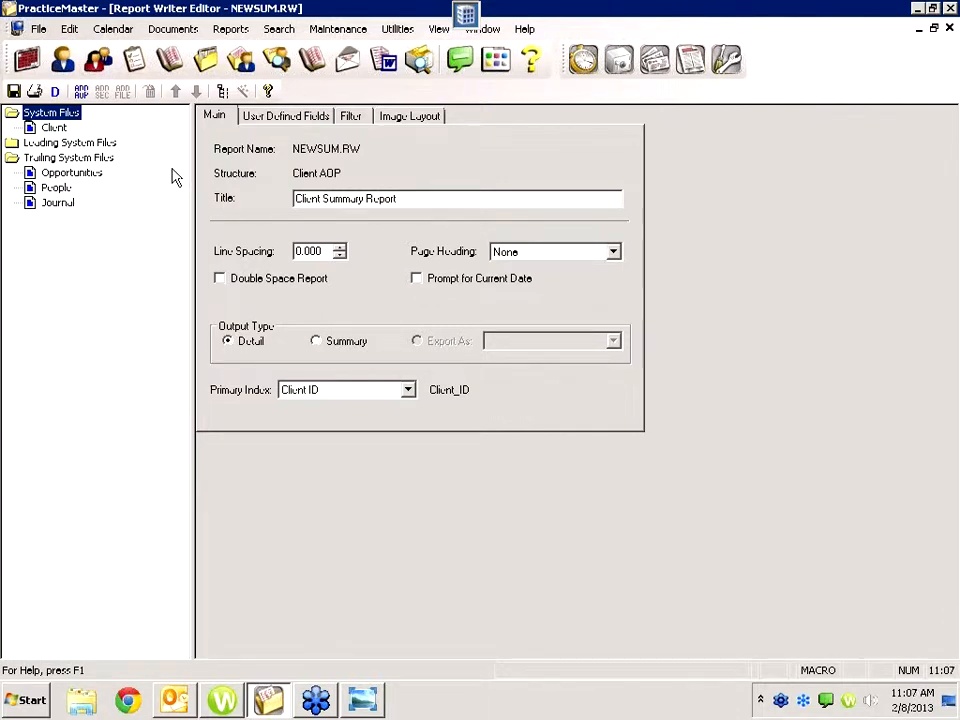
Review the Client Summary Report's user defined fields, filter and image layout.
click(310, 119)
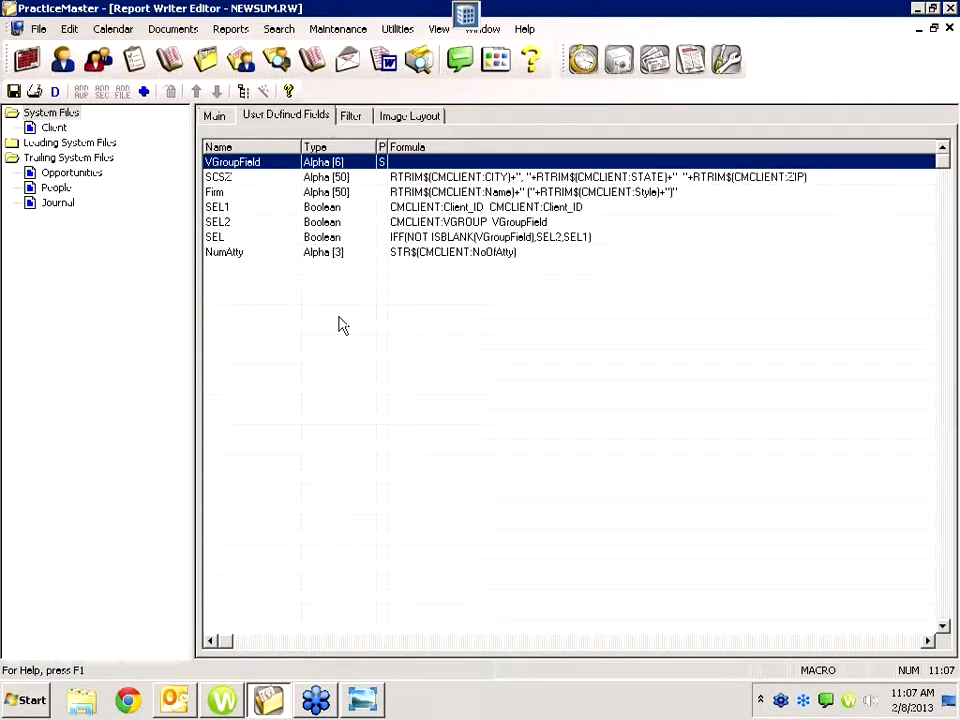
click(350, 118)
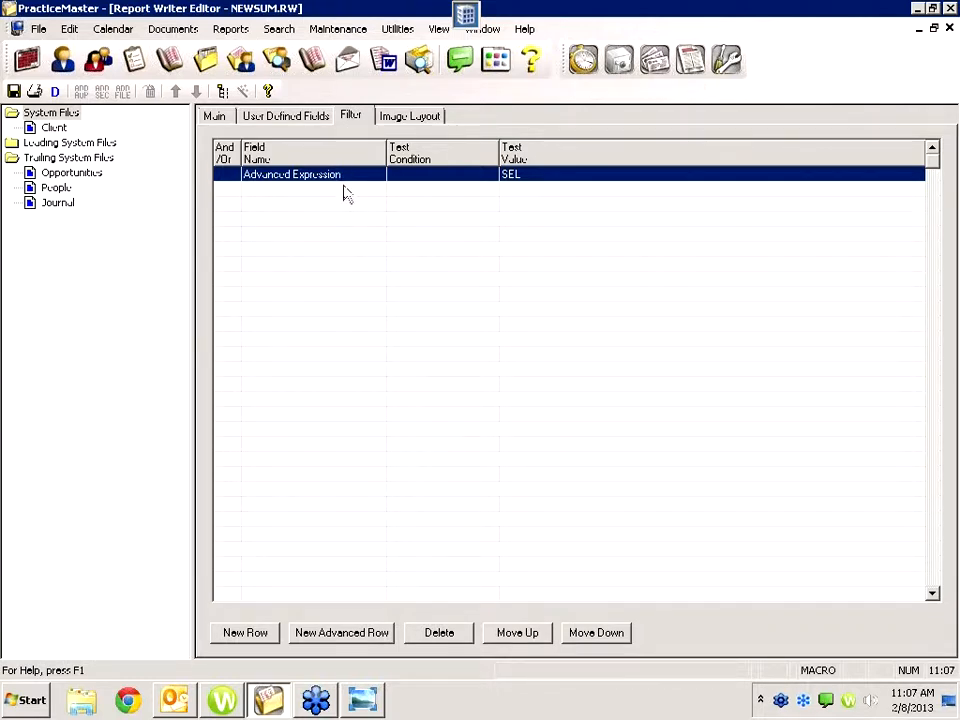
click(409, 117)
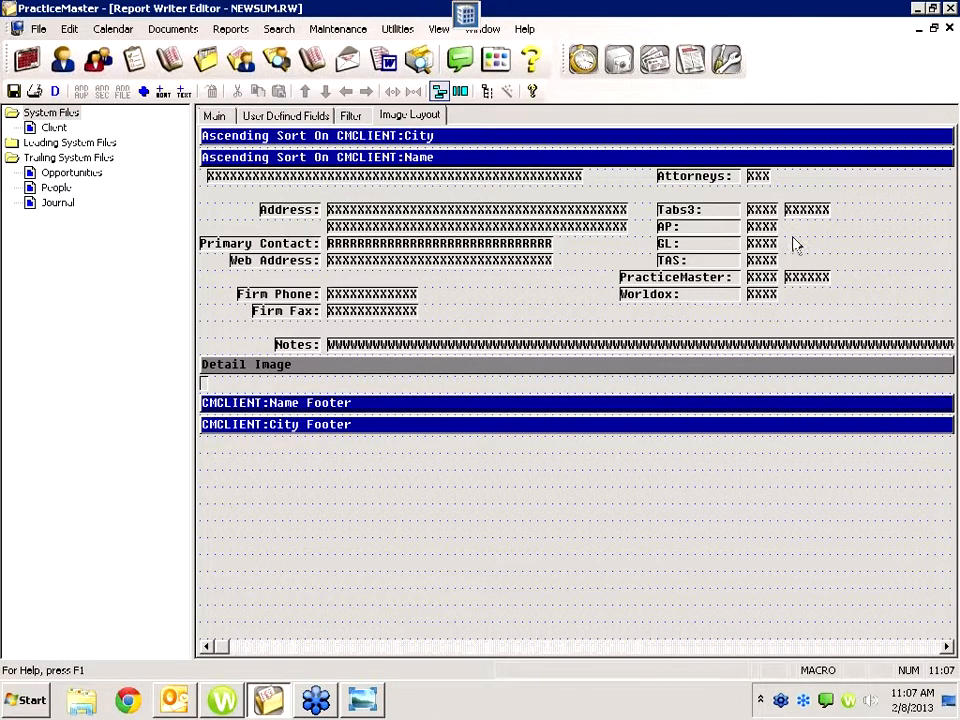
Examine the image layouts of the People, Opportunities, Journal and Client files, and close the report editor.
click(67, 188)
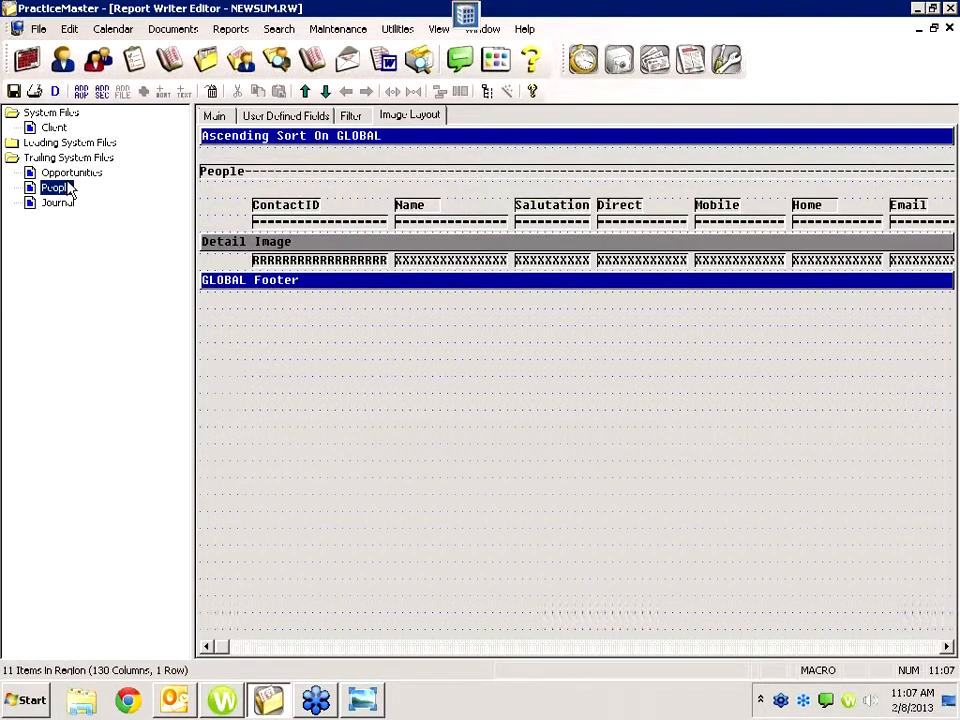
click(76, 174)
click(62, 205)
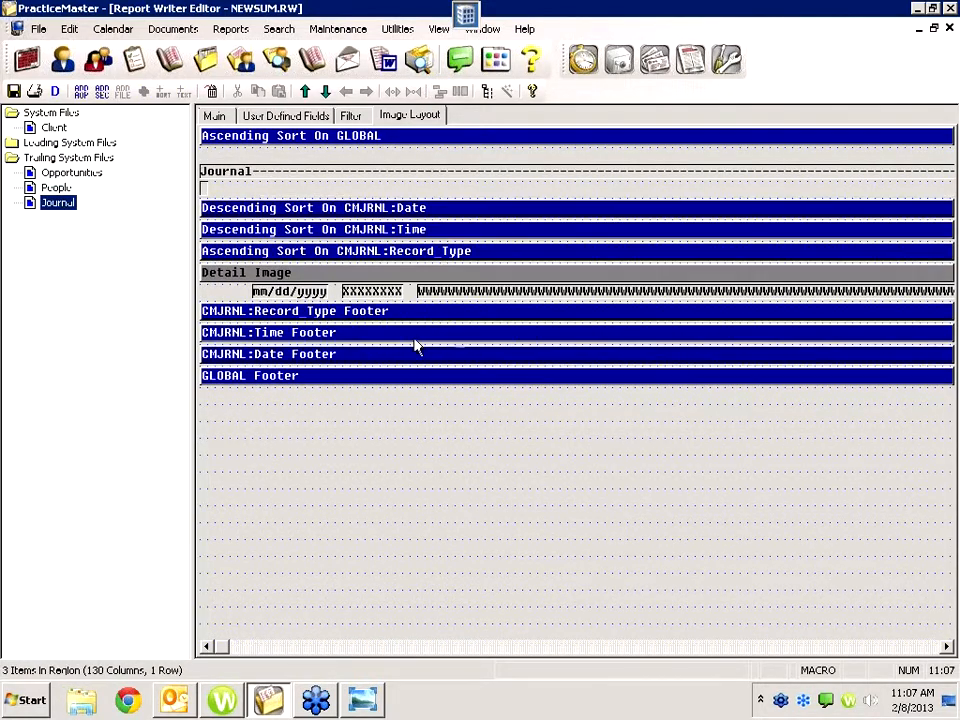
click(54, 129)
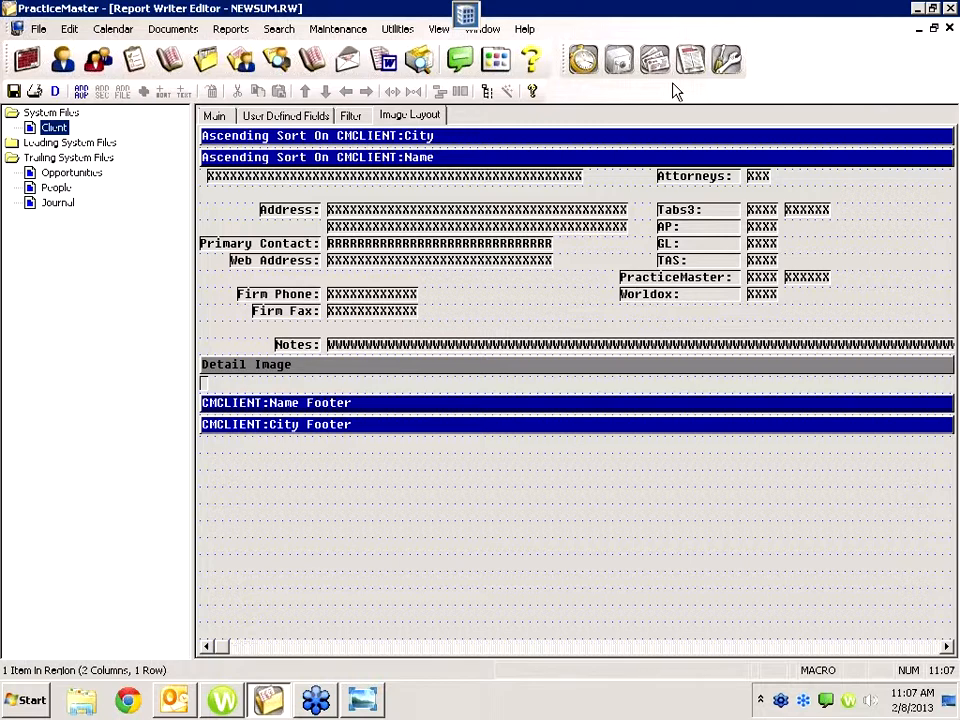
click(949, 28)
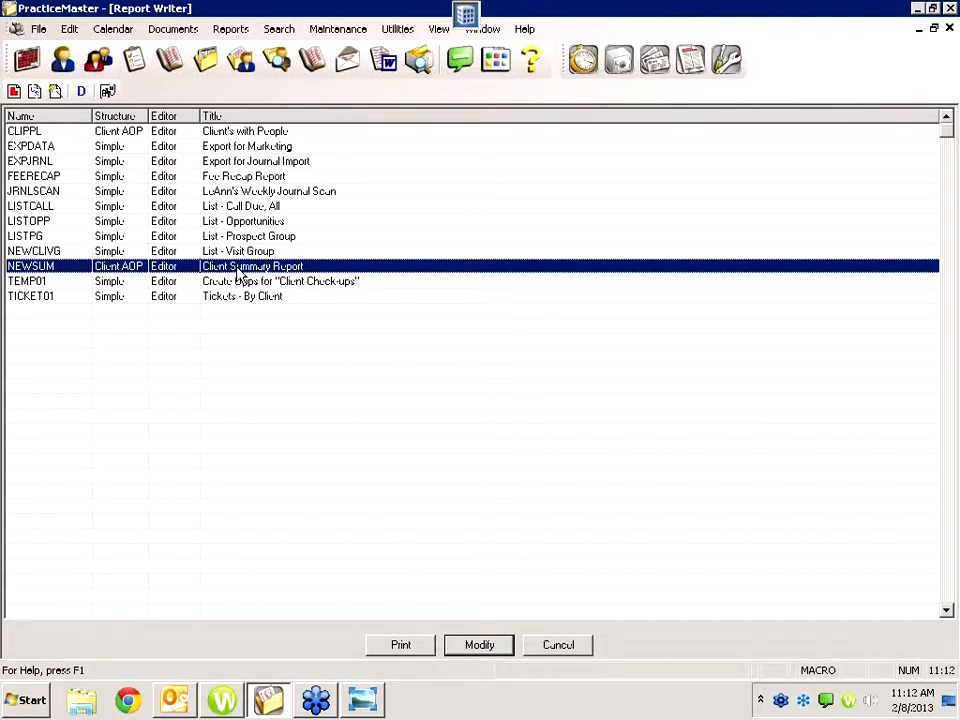
Reopen the NEWSUM report for modification, review its image layout, filter and user defined fields, and close it.
click(480, 643)
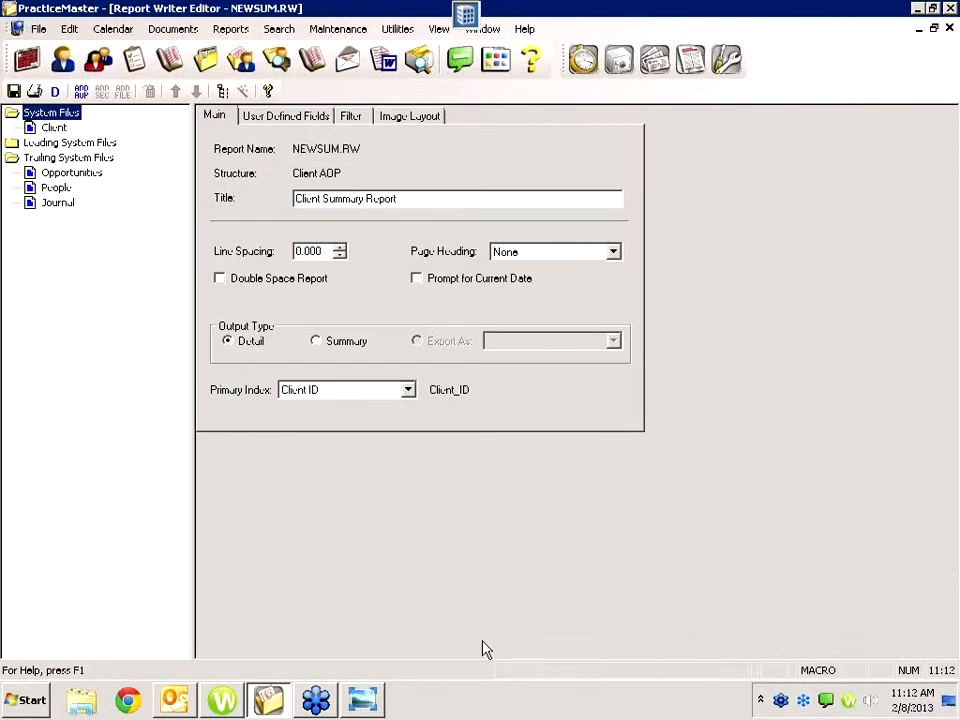
click(428, 119)
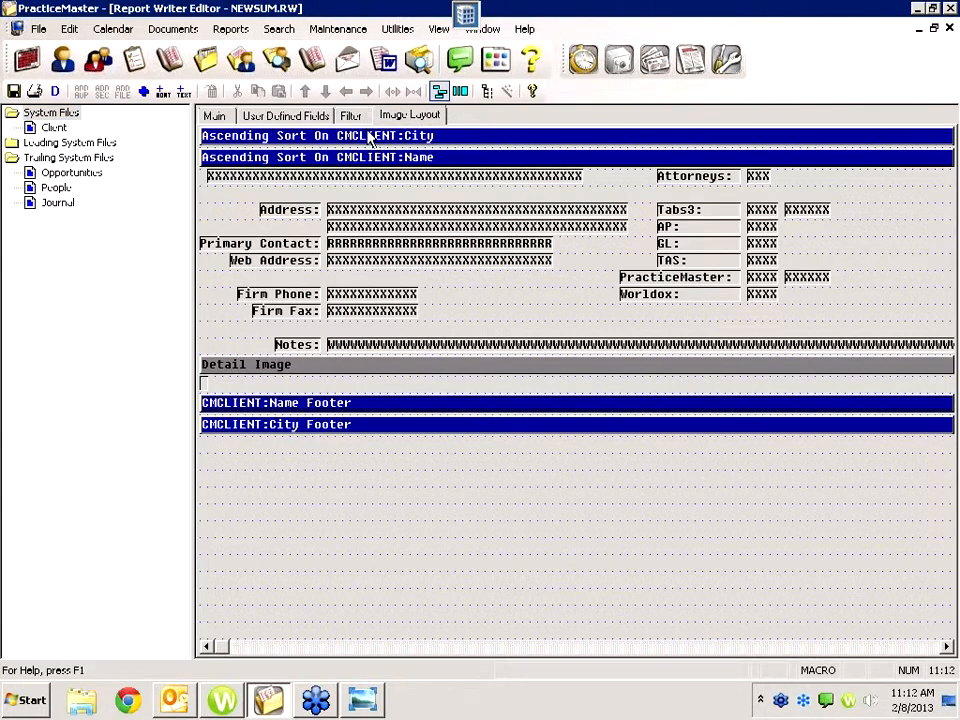
click(352, 118)
click(326, 118)
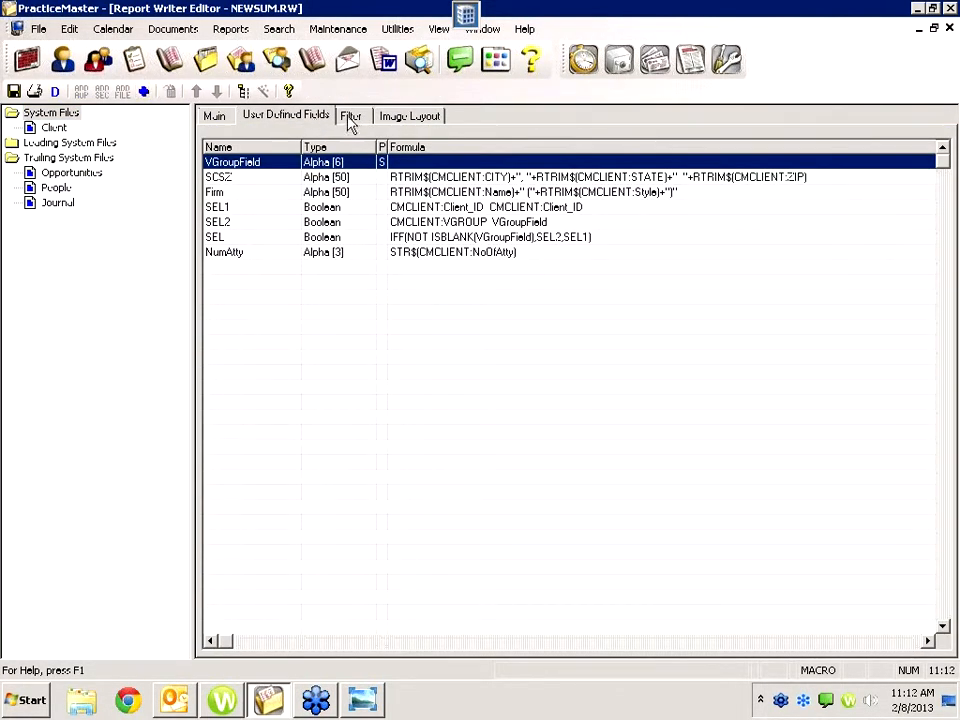
click(388, 118)
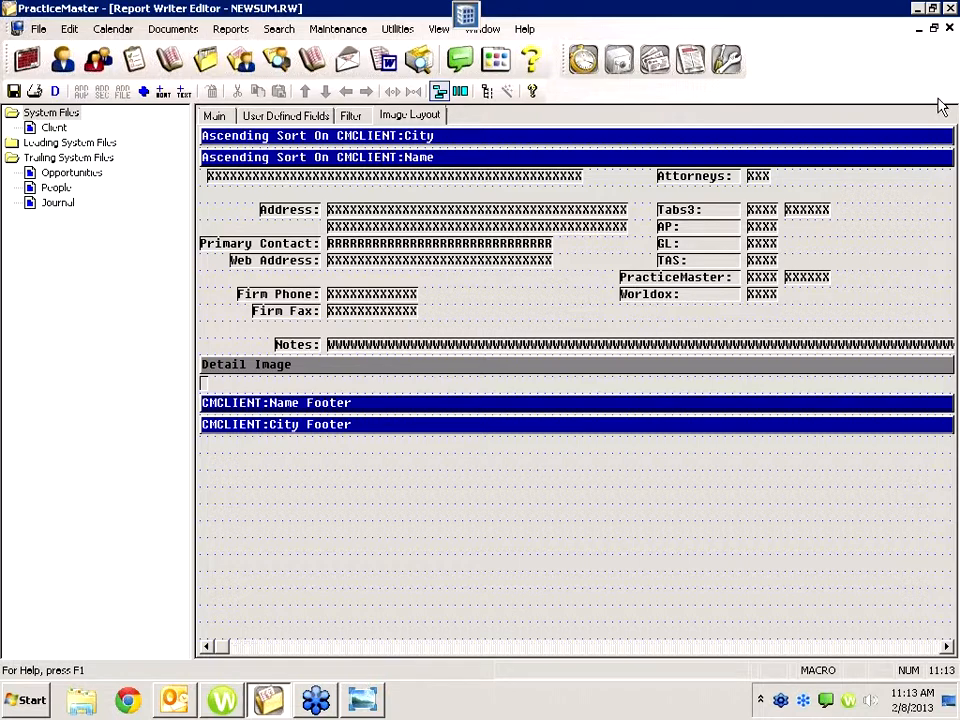
click(949, 28)
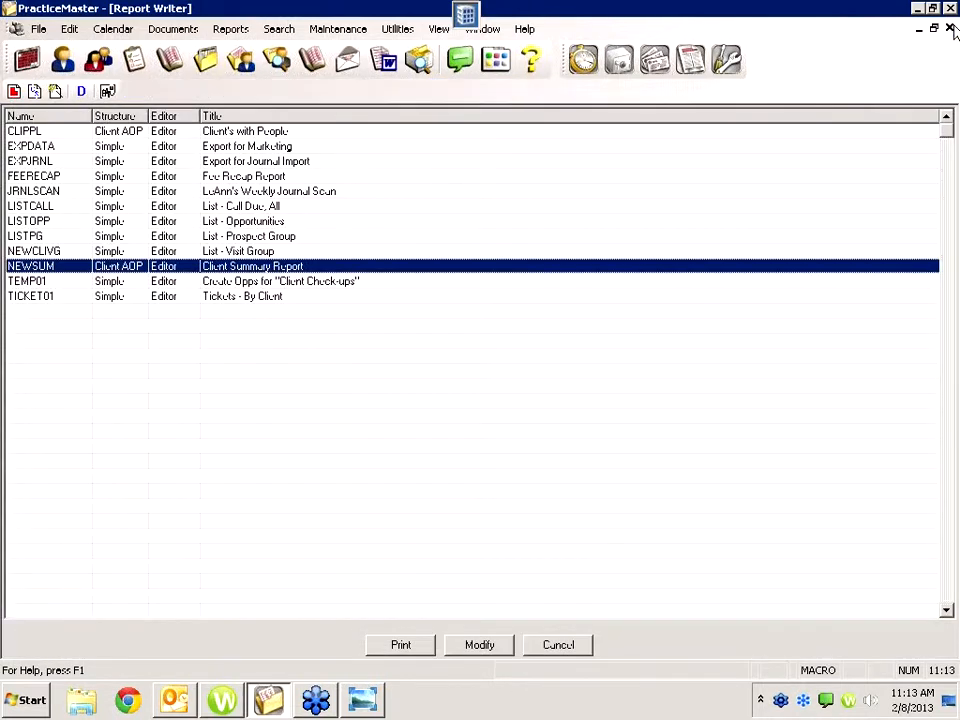
Close the Report Writer list, switch to a new blank Microsoft Excel 2010 workbook and select cell B2.
click(558, 645)
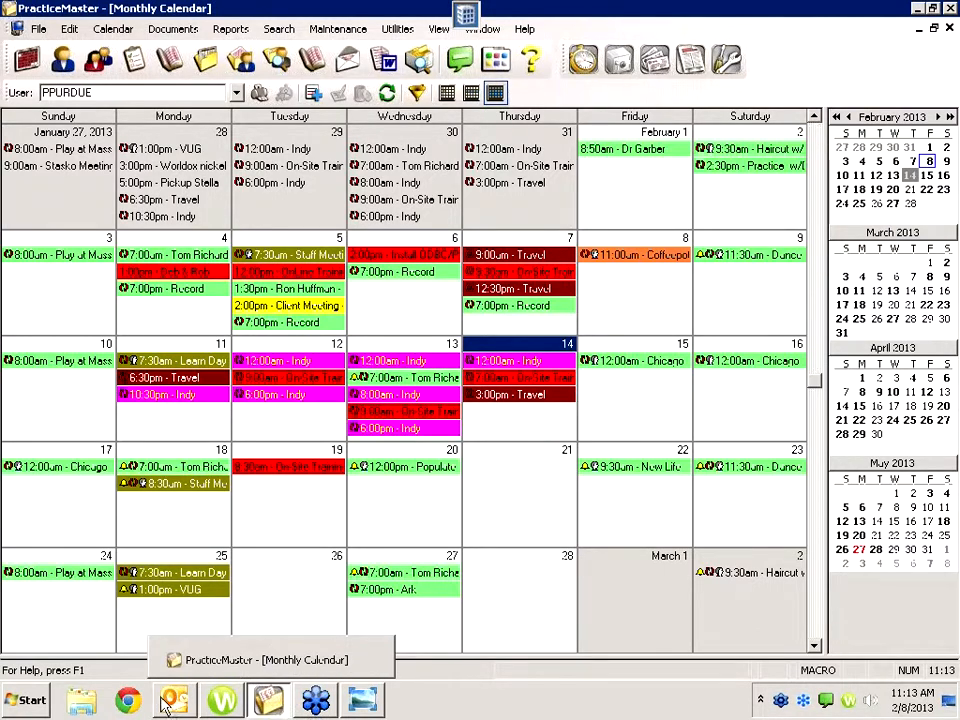
click(22, 702)
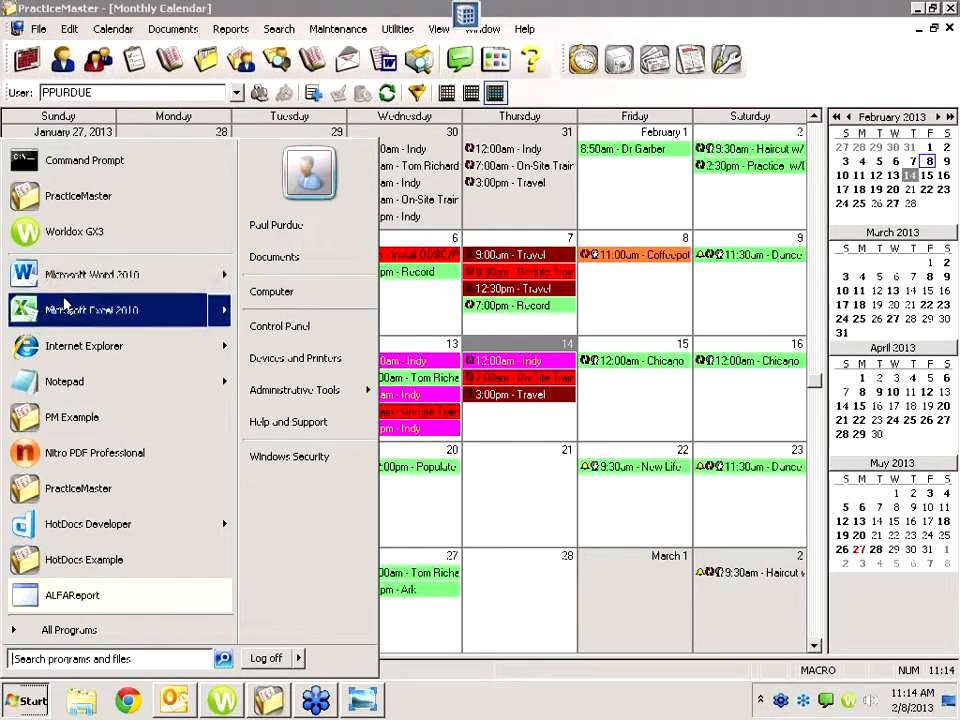
click(60, 311)
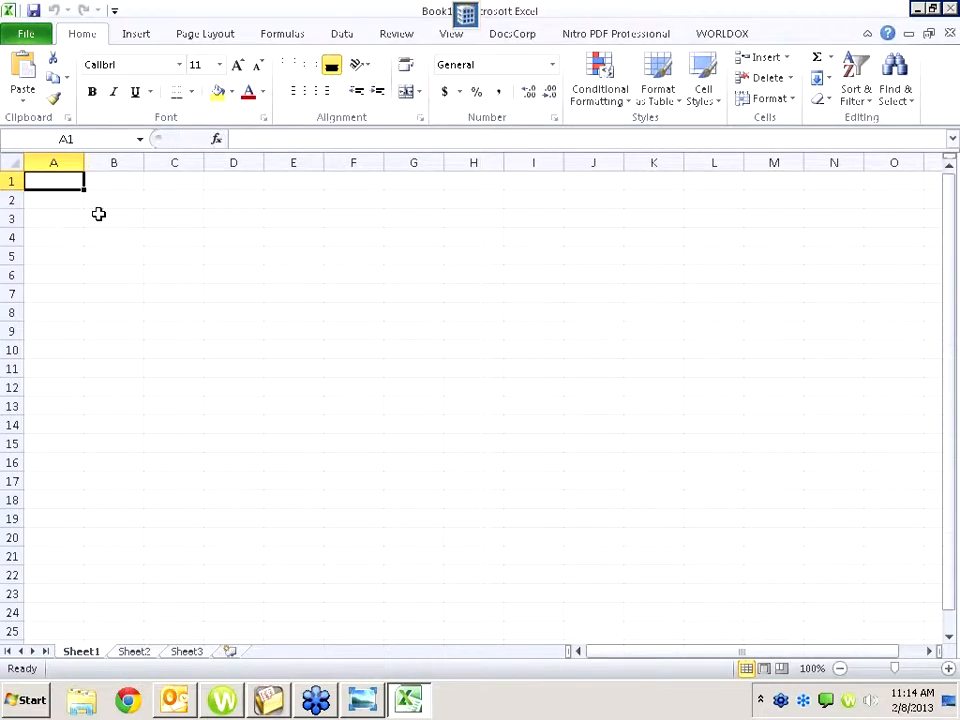
click(111, 205)
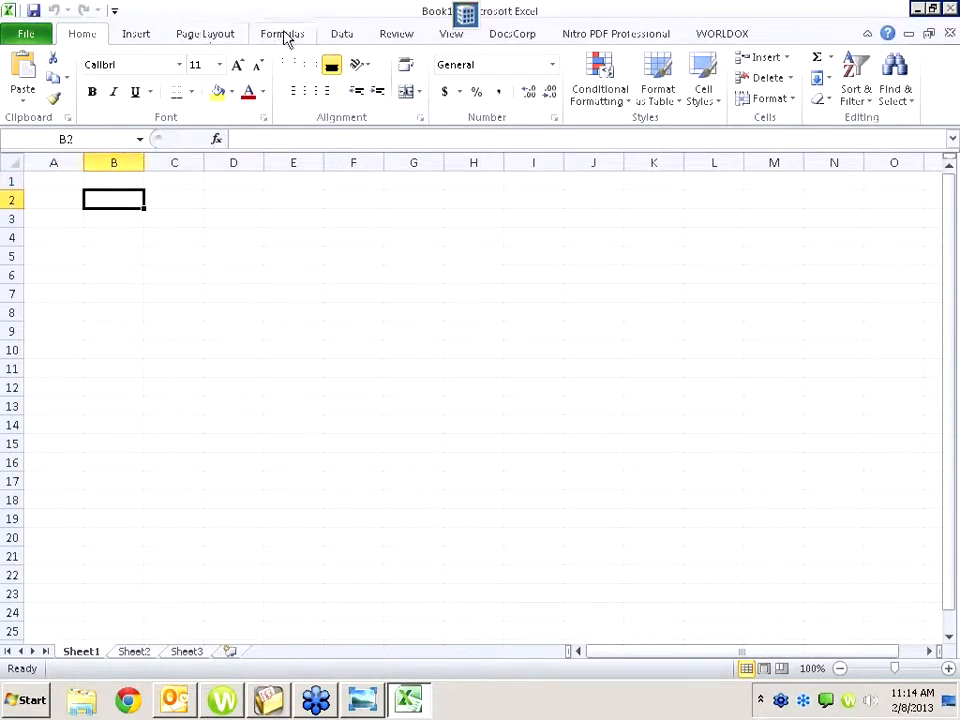
Start an external data import through Microsoft Query using the STISQLDM data source.
click(342, 33)
click(119, 80)
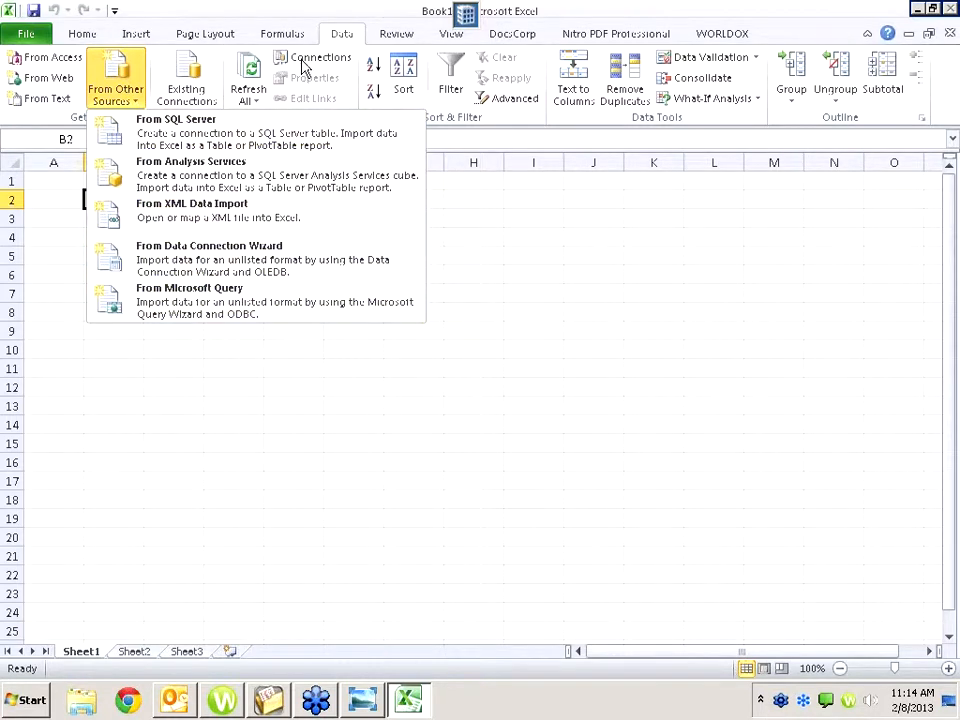
click(182, 298)
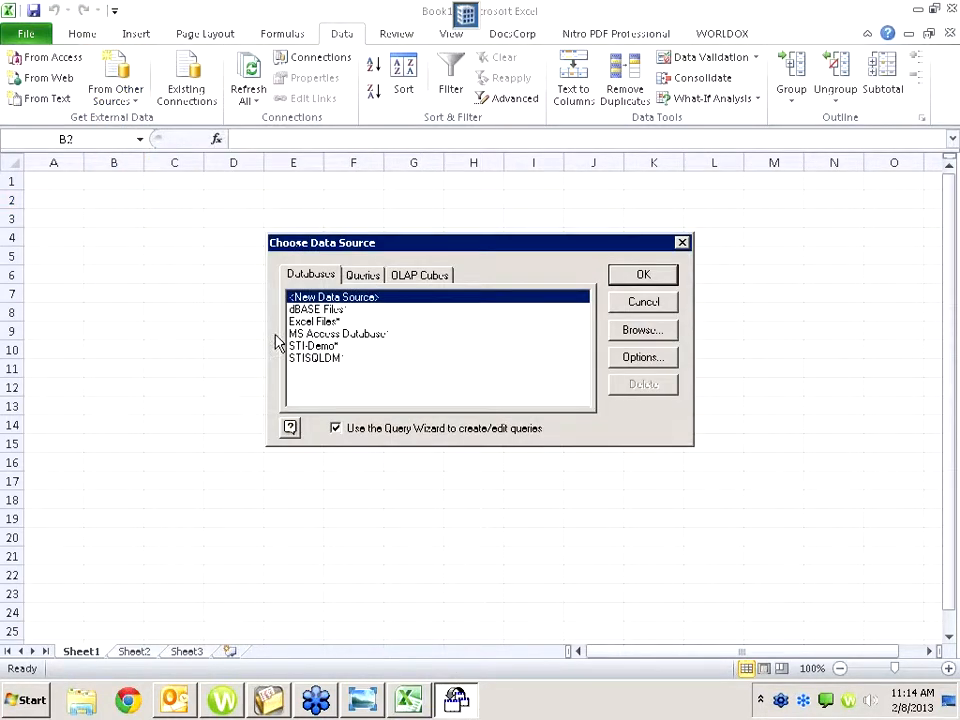
click(322, 359)
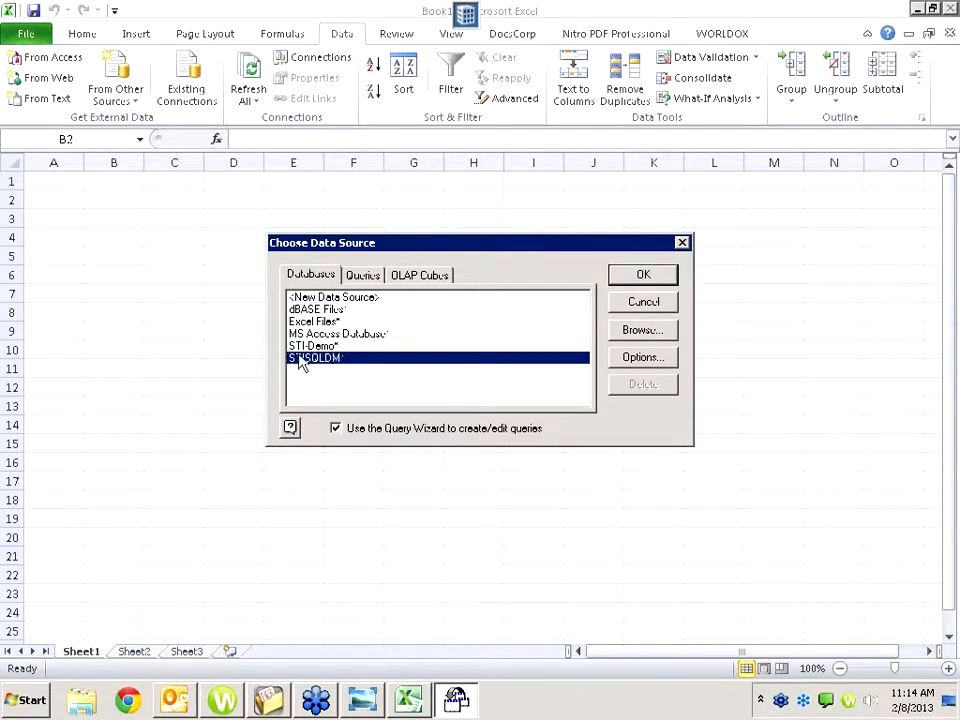
double_click(310, 360)
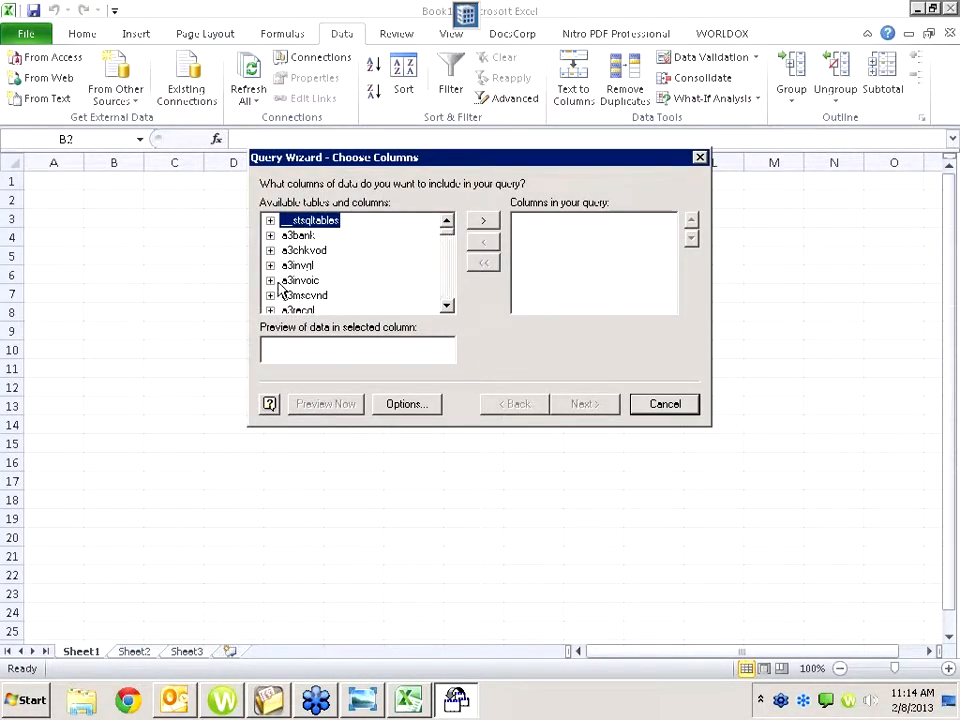
Add the inv_date, due_date and inv_amt columns of the a3invoic table to the query.
click(270, 280)
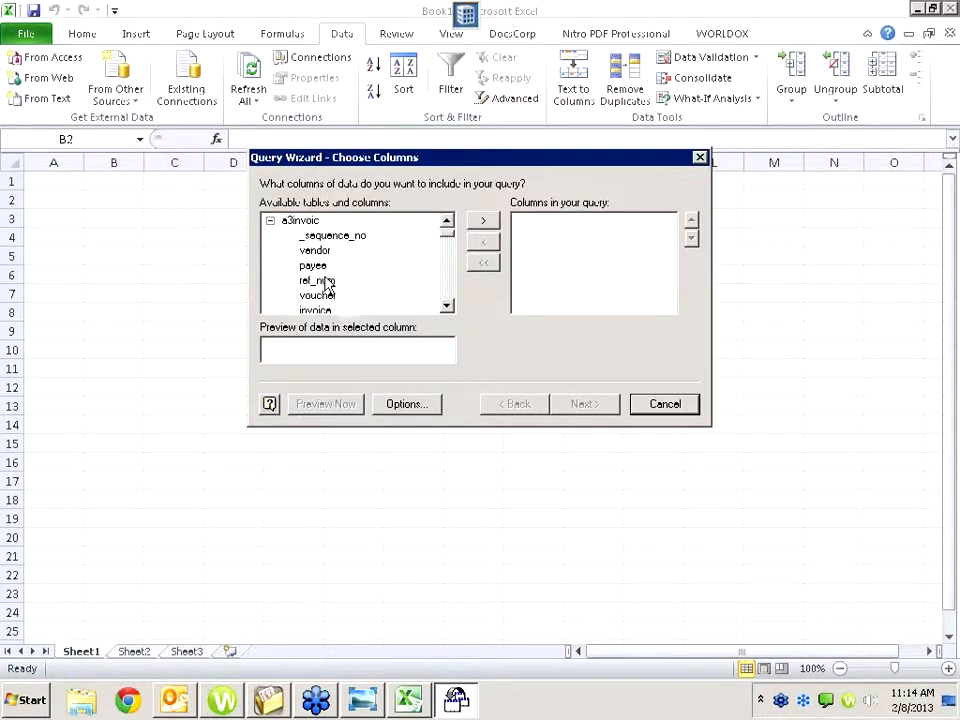
scroll(328, 306, down, 1)
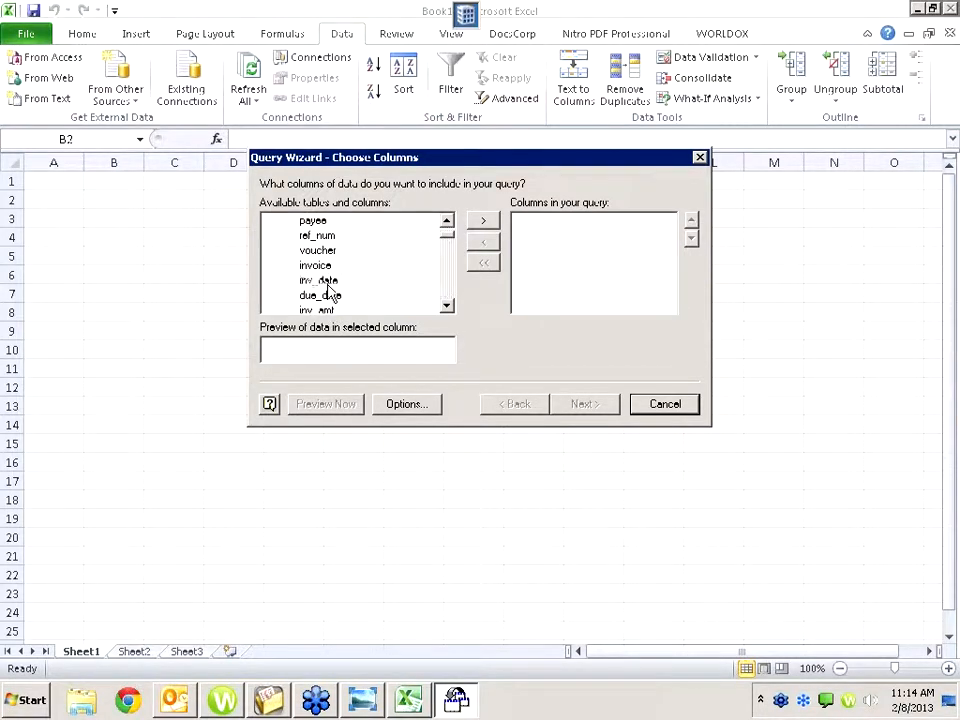
double_click(328, 284)
double_click(331, 285)
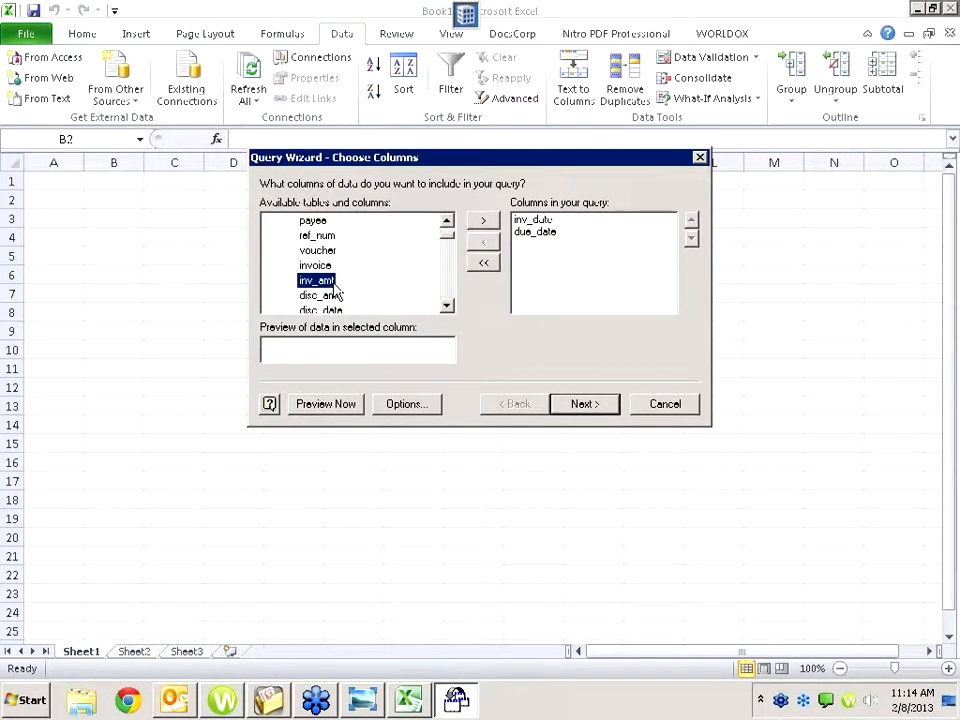
double_click(336, 284)
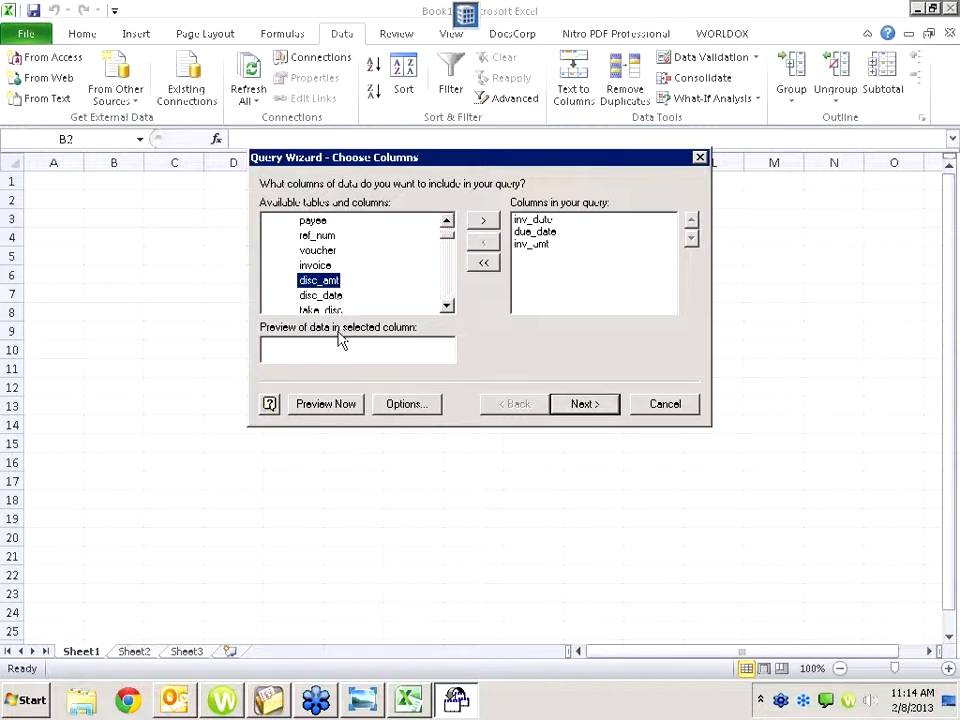
View the unfiltered, unsorted query in Microsoft Query and import its data as a table at cell B2 of the existing worksheet.
click(580, 406)
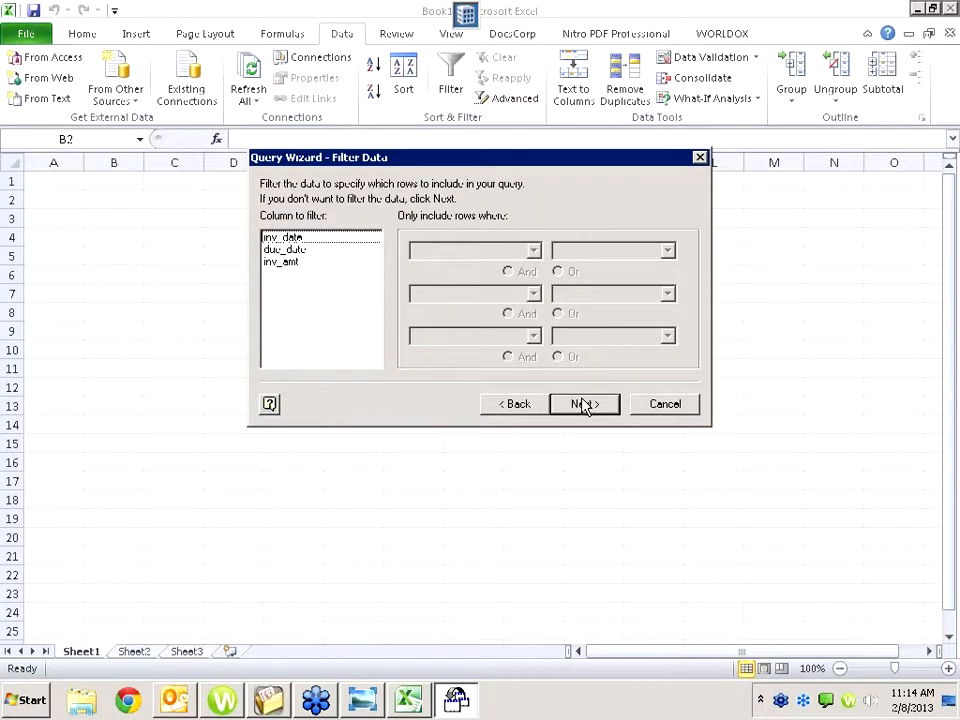
click(582, 408)
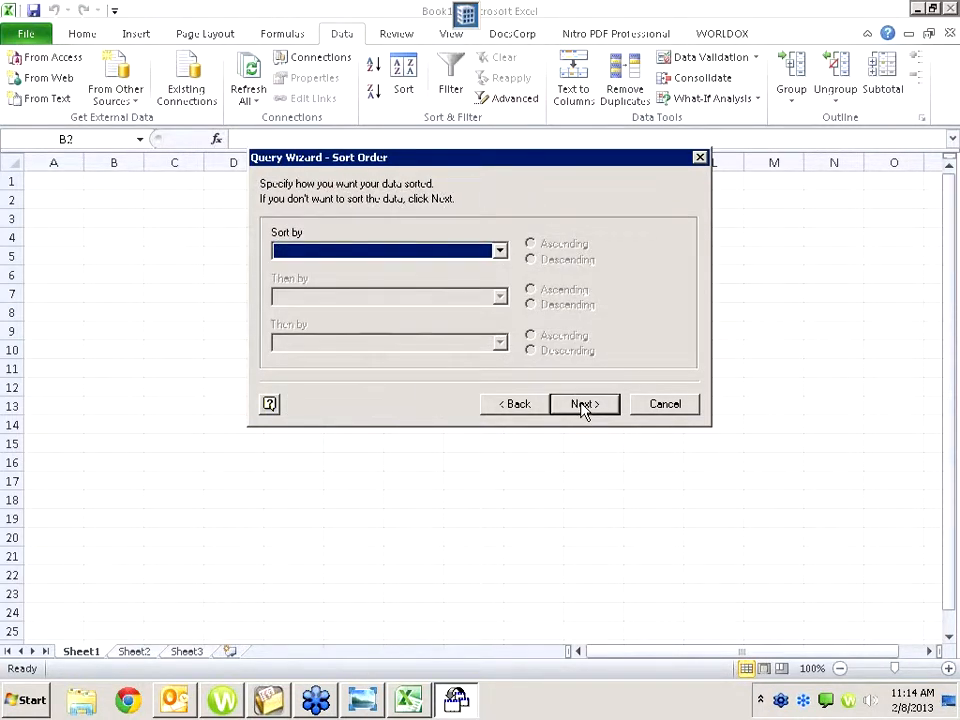
click(582, 408)
click(424, 237)
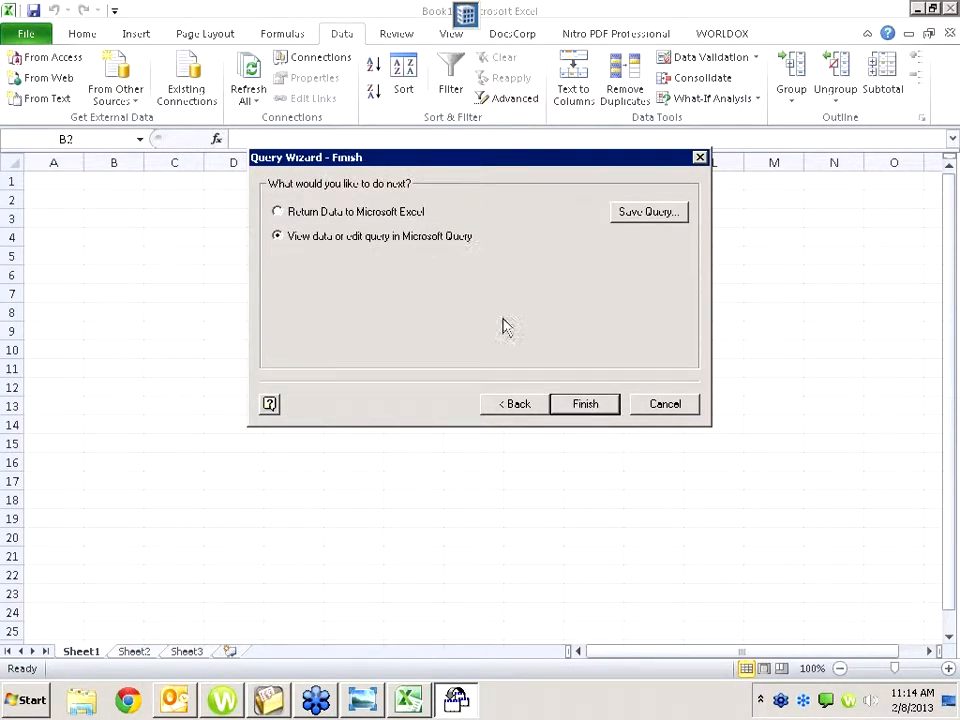
click(585, 404)
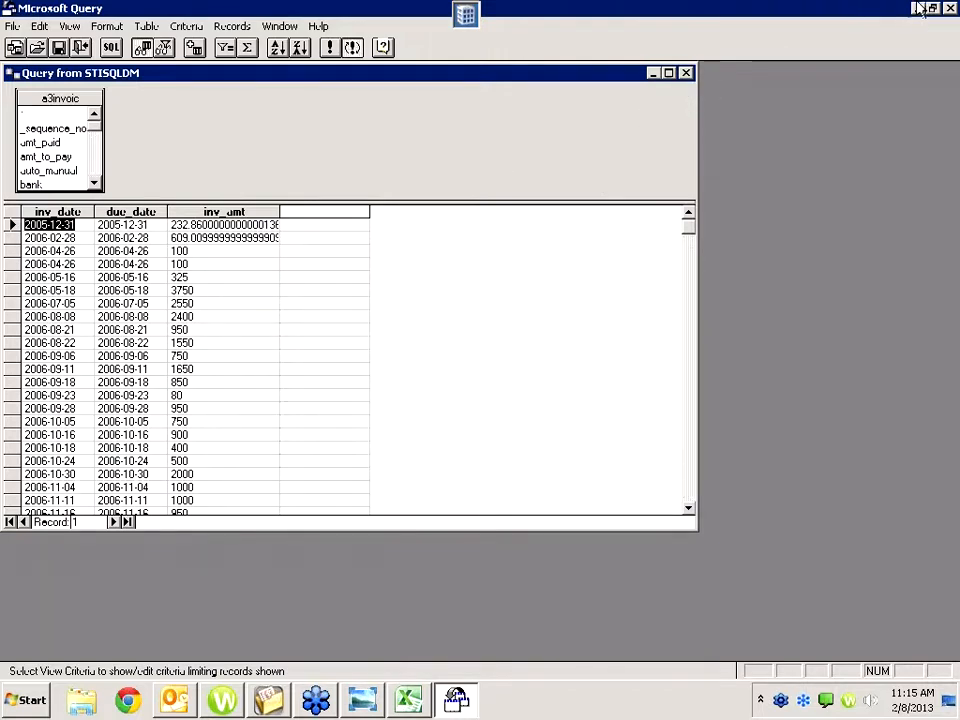
click(950, 8)
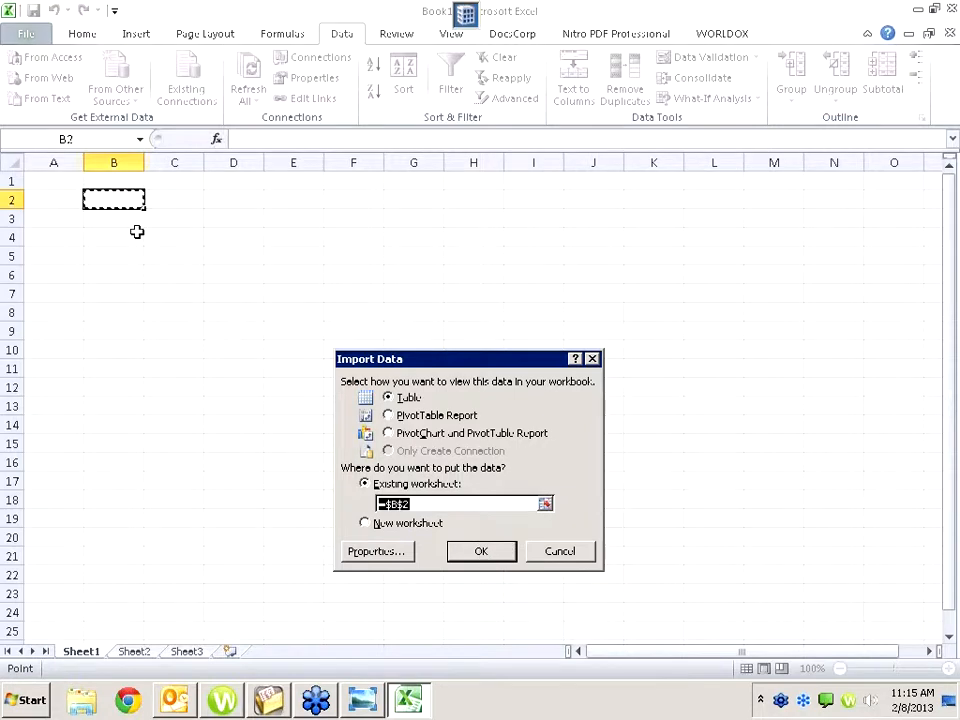
click(476, 553)
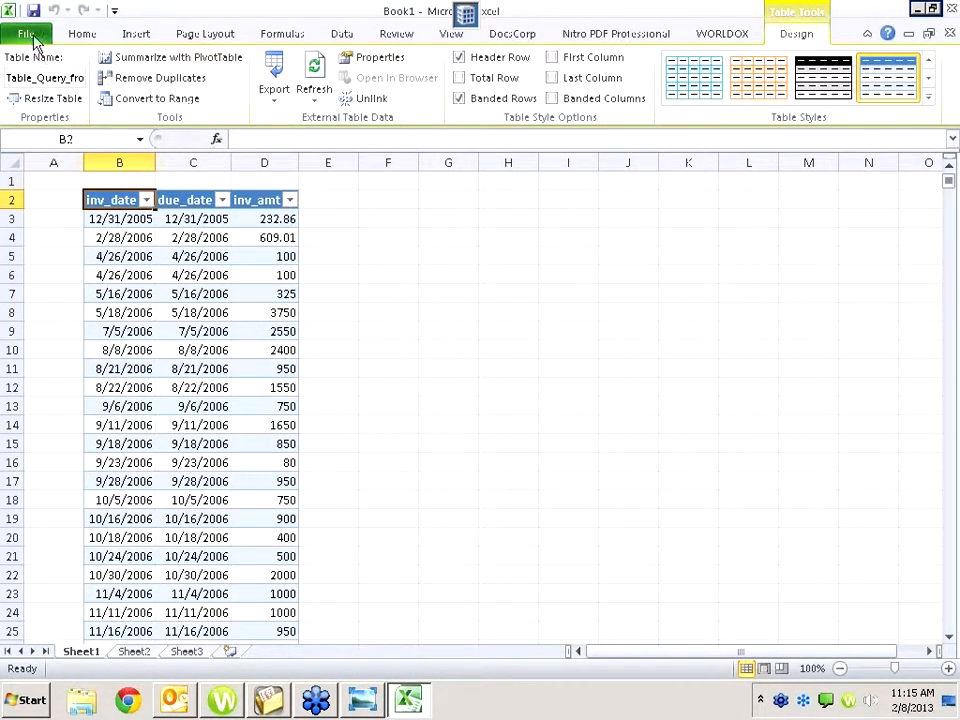
Close the workbook without saving and open Sample.xlsx from the desktop.
click(949, 33)
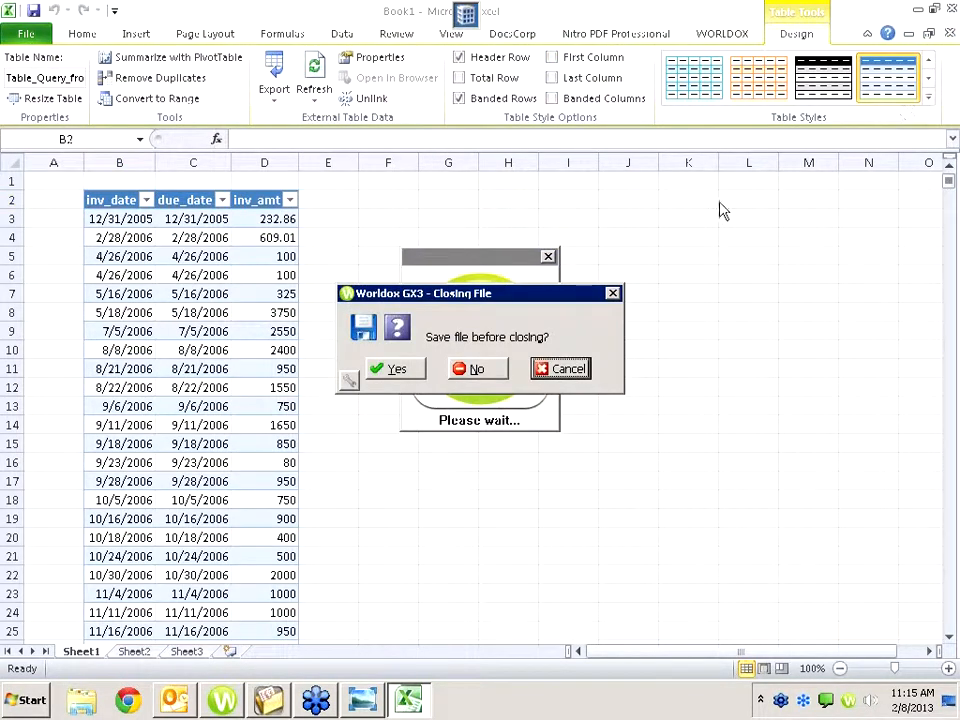
click(485, 372)
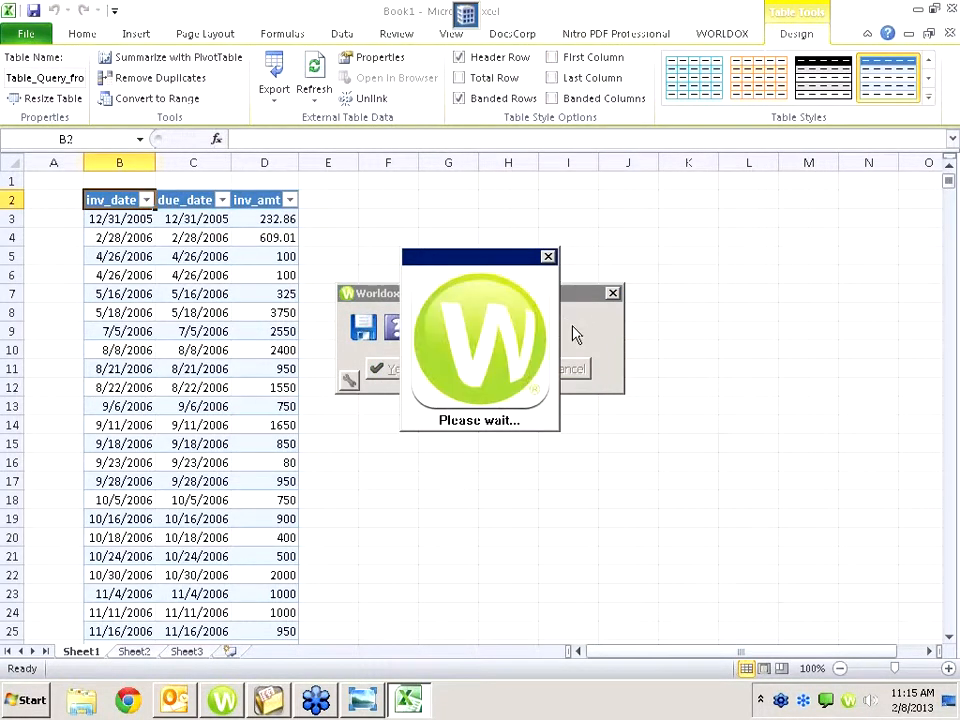
click(921, 9)
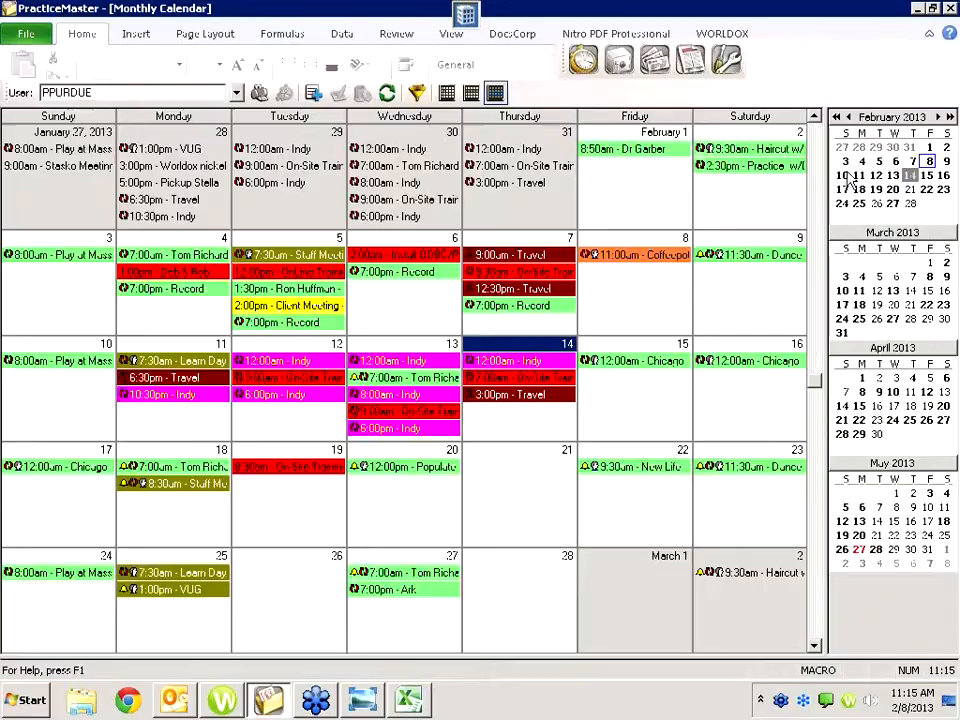
click(919, 9)
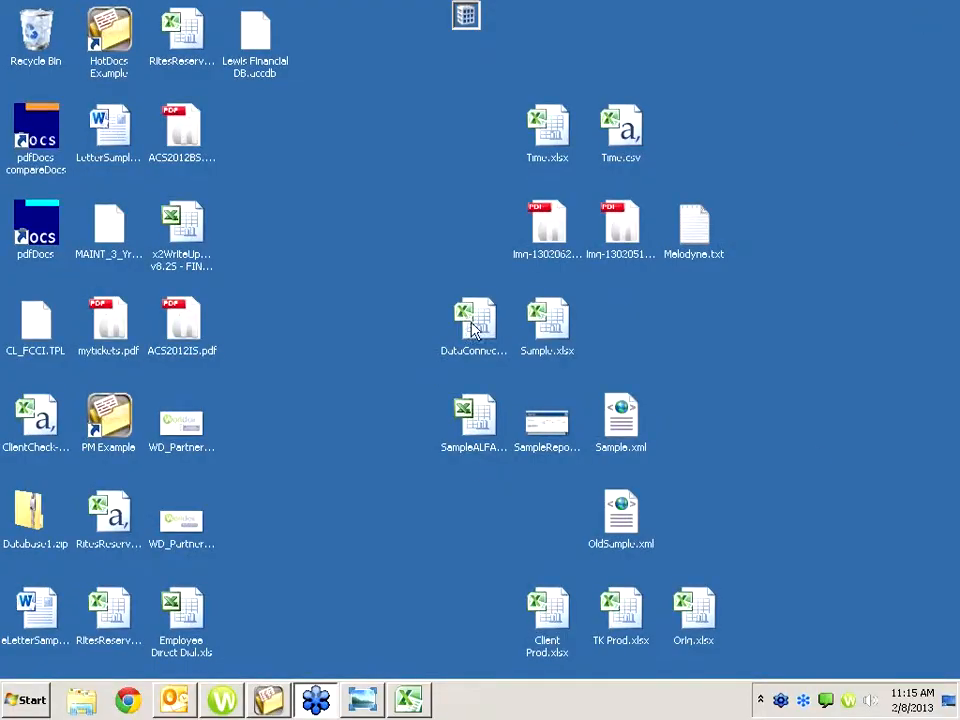
double_click(548, 322)
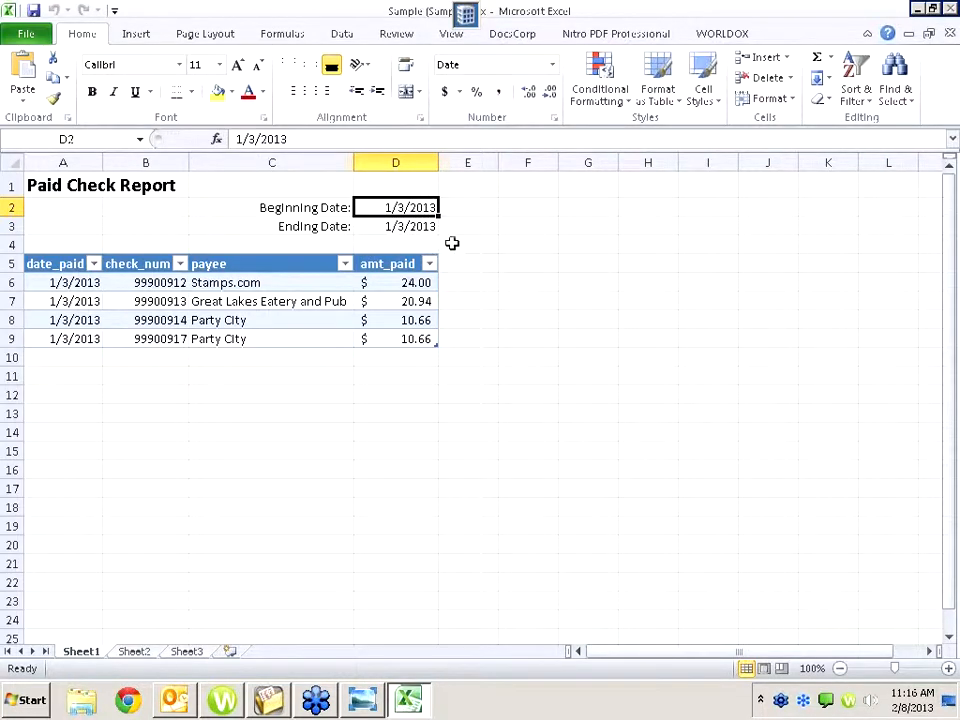
Set the Paid Check Report's ending date in cell D3 to 1/4/2013.
key(Down)
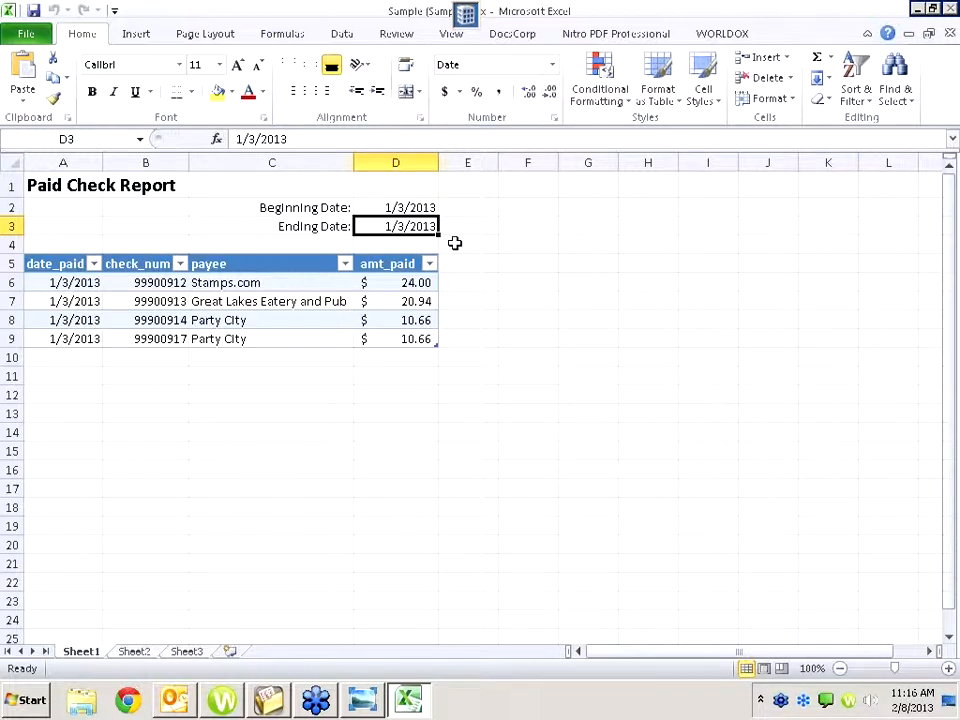
text(1-)
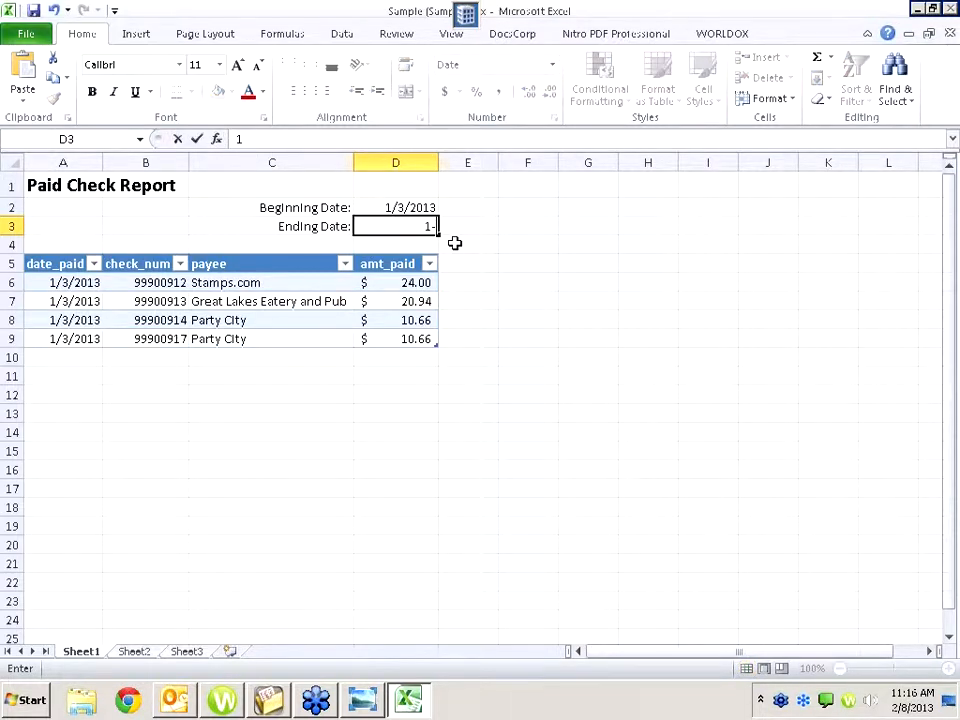
text(4-13)
key(Return)
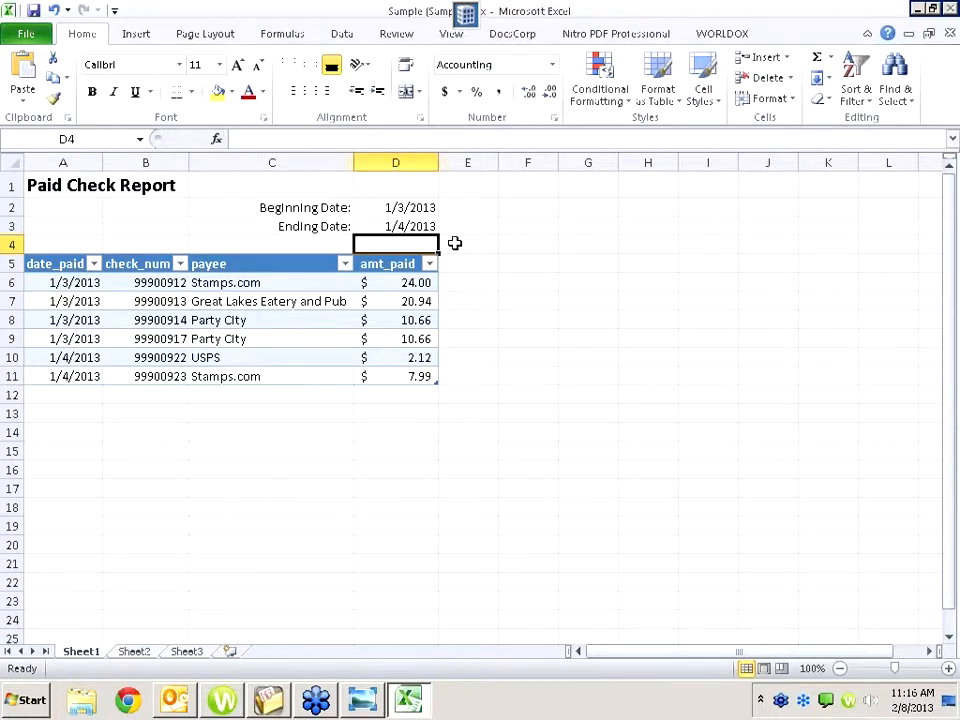
Set the Paid Check Report's beginning date in cell D2 to 1/4/2013.
key(Up)
key(Up)
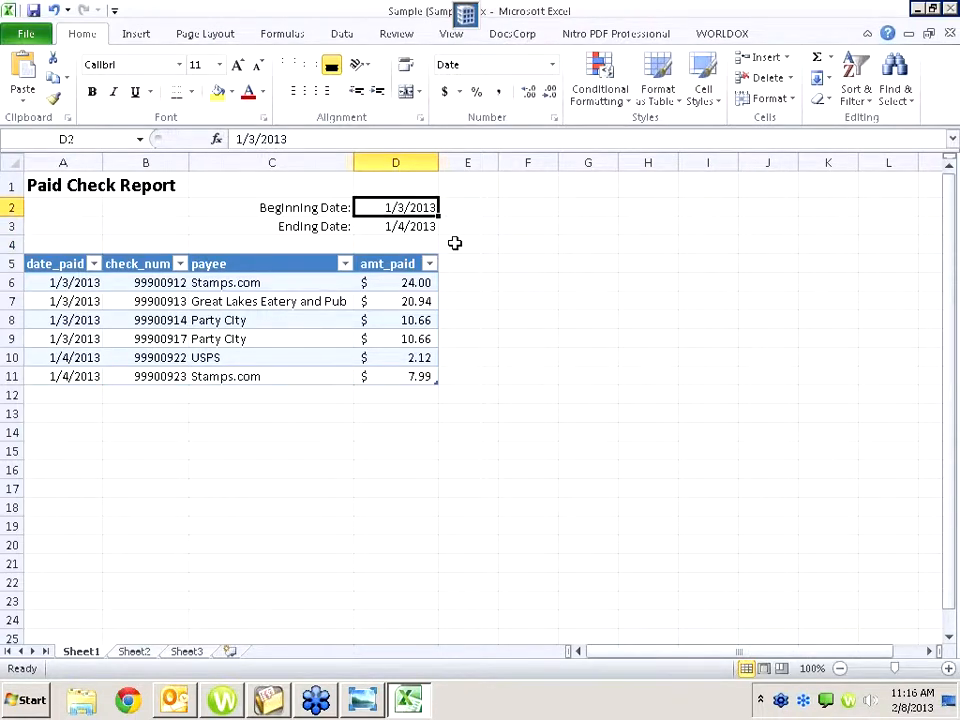
text(1/4)
key(BackSpace)
text(-)
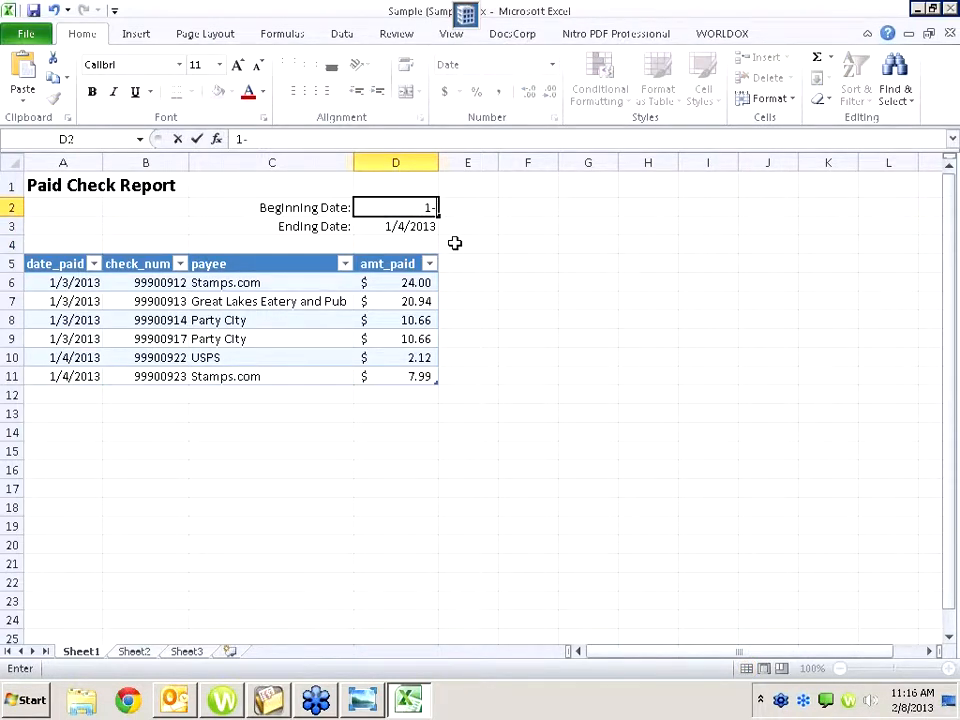
text(4-13)
key(Tab)
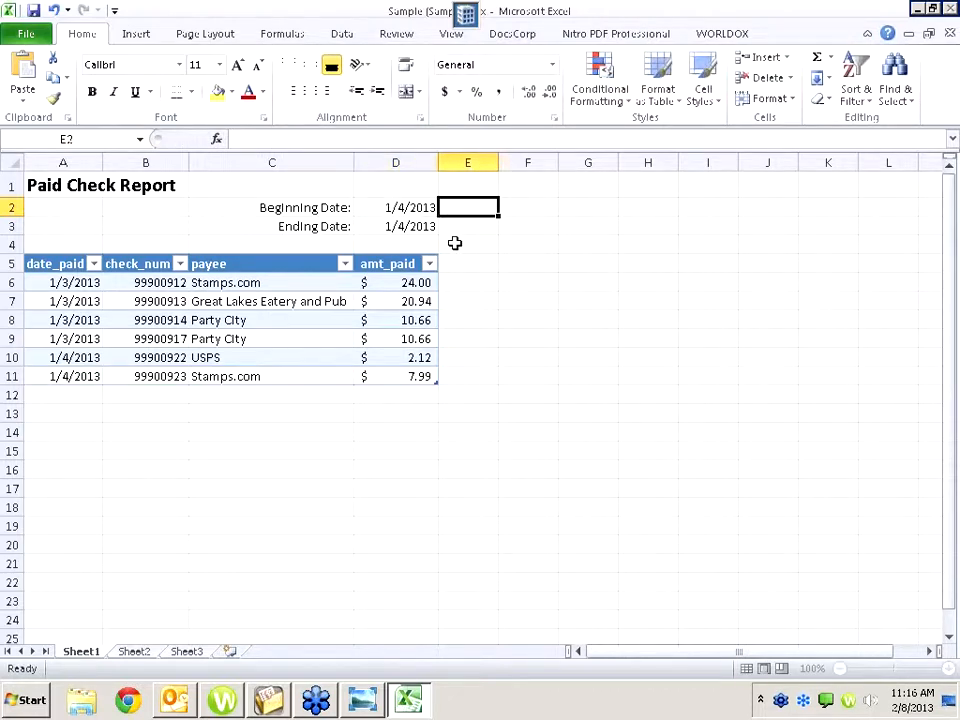
Set the Paid Check Report's ending date in cell D3 to 1/5/2013.
key(Down)
key(Left)
text(1-)
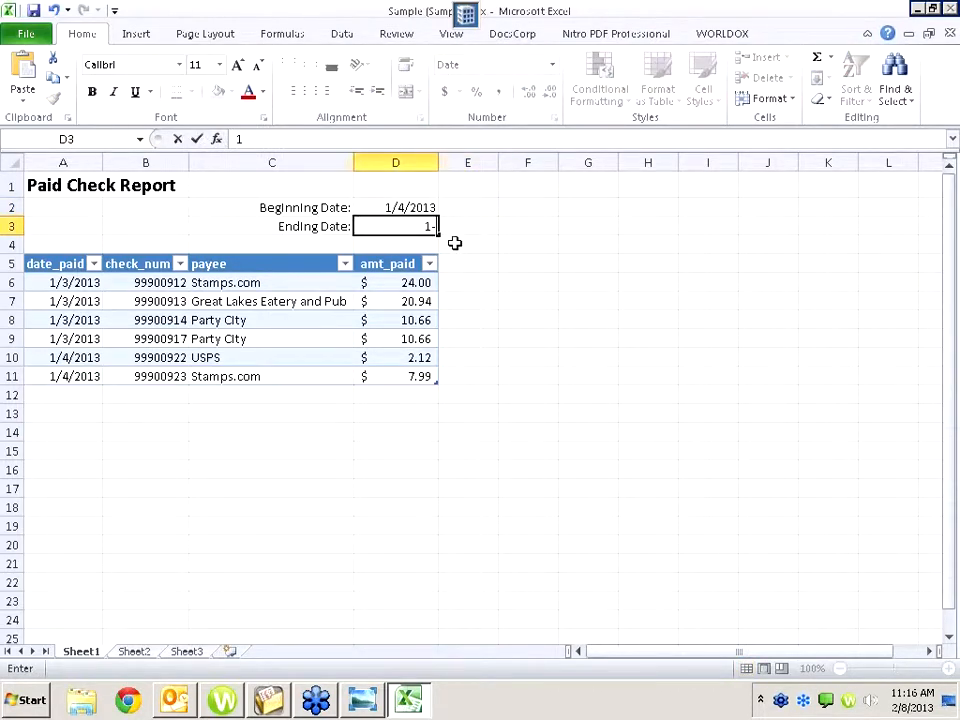
key(BackSpace)
text(-5-13)
key(Tab)
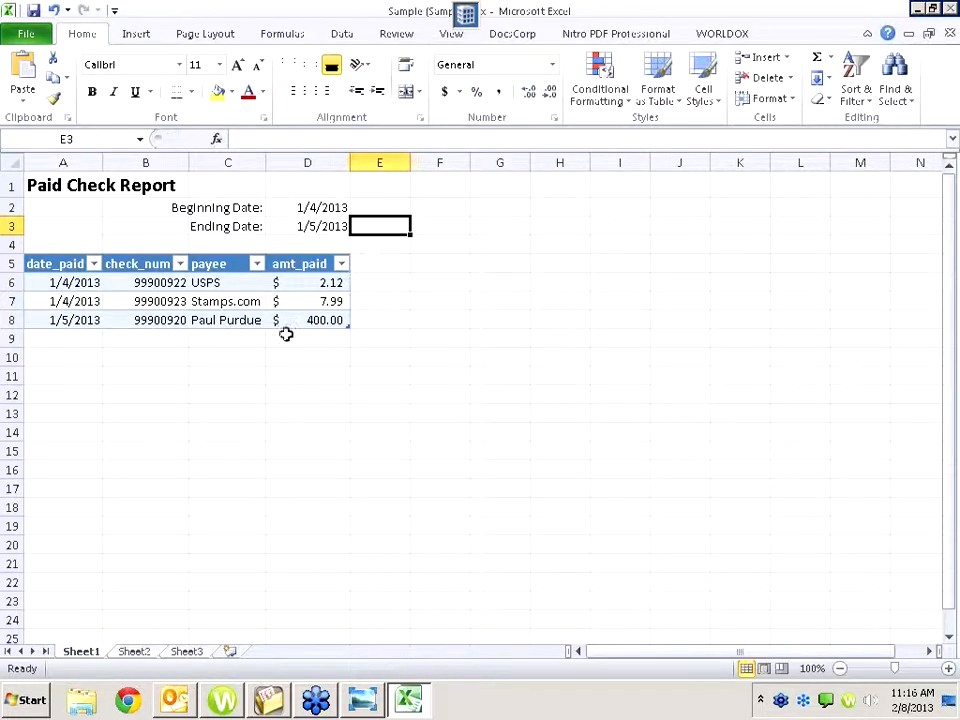
Set both the beginning and ending dates of the Paid Check Report to 1/3/2013.
click(344, 209)
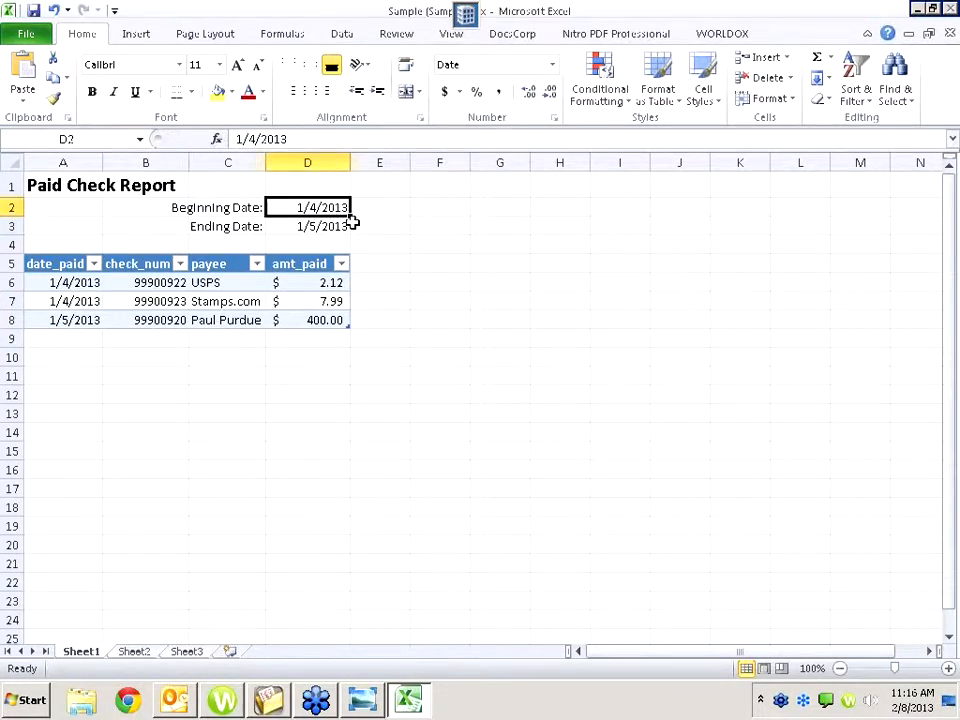
text(1-3-13)
key(Tab)
key(Return)
text(1)
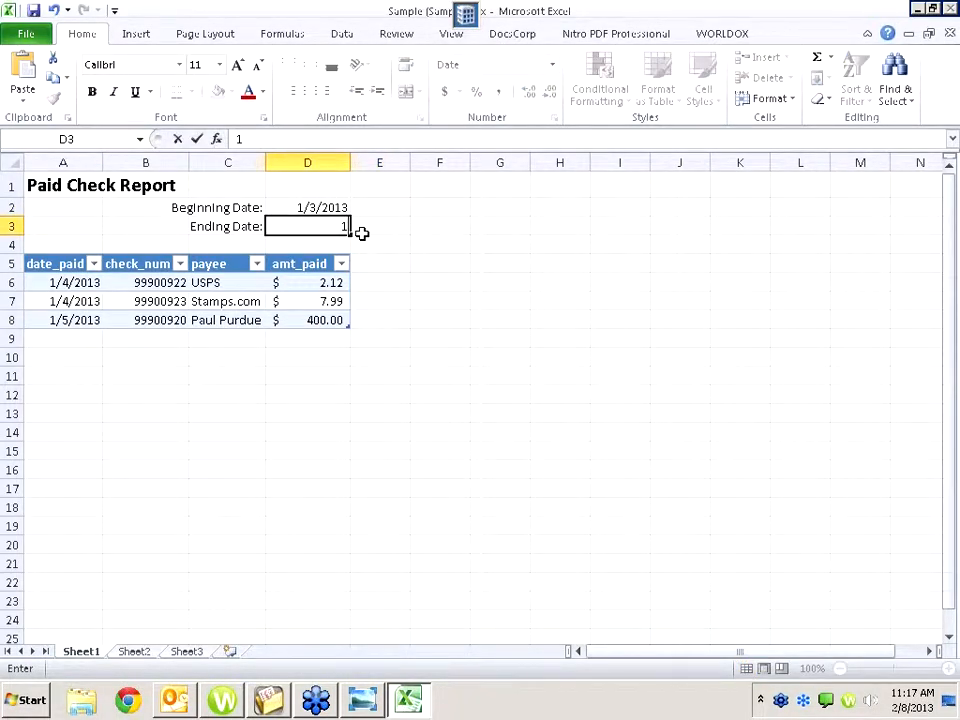
text(-3-13)
key(Return)
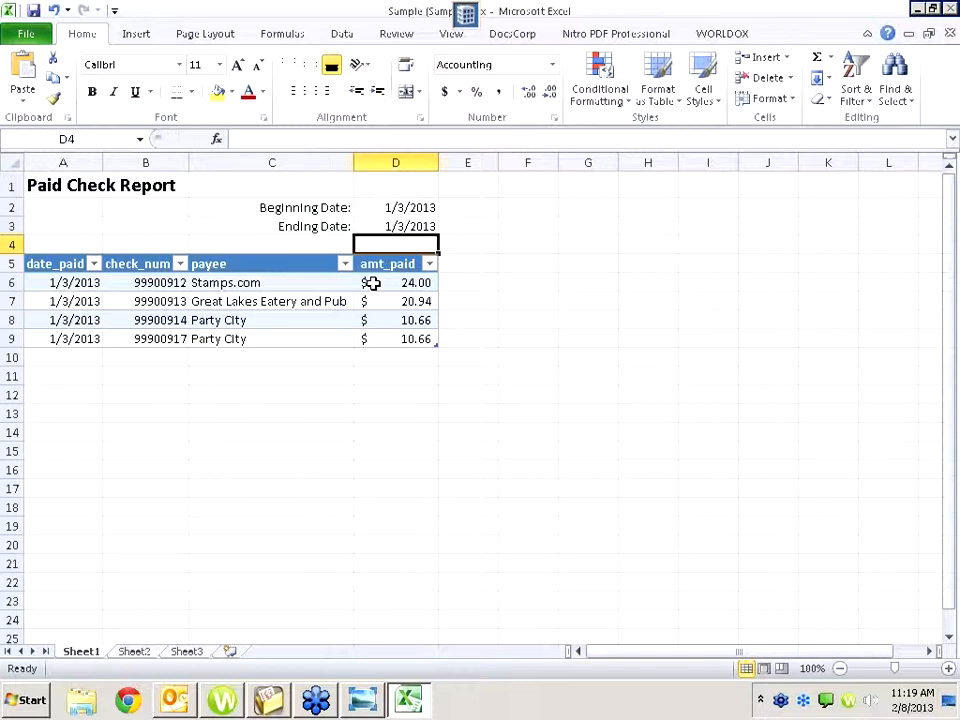
Exit Excel without saving the changes to the Sample workbook.
click(42, 32)
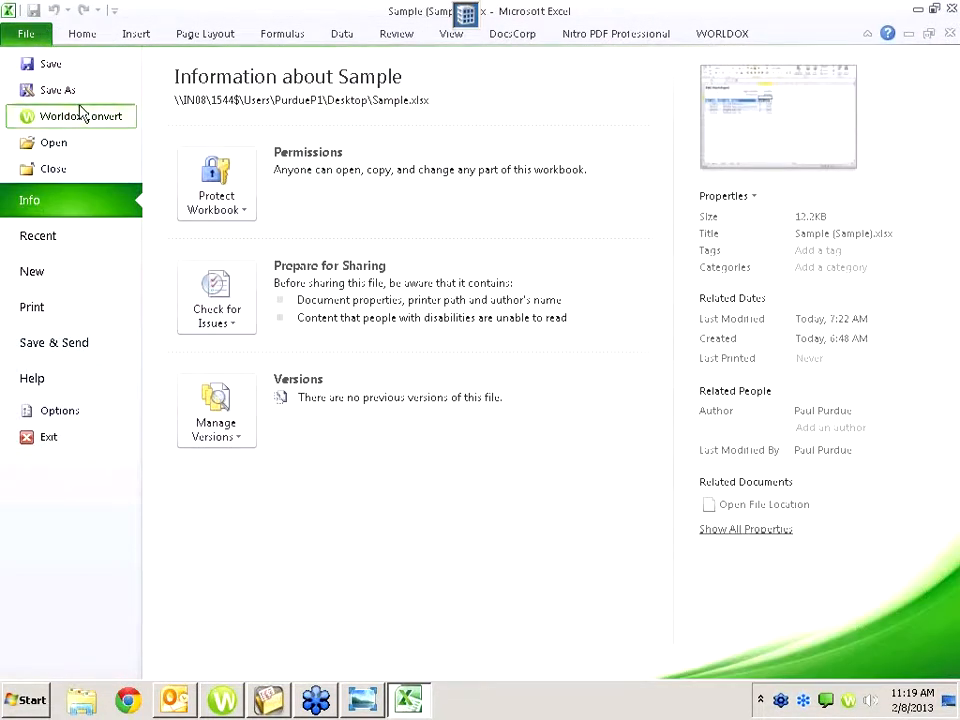
click(43, 438)
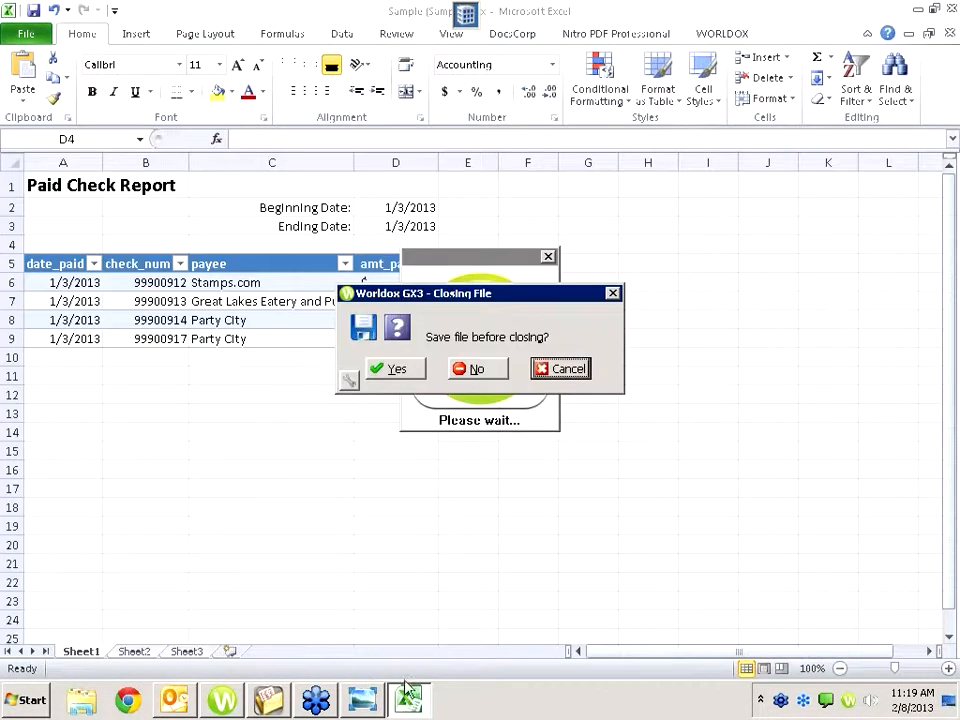
click(476, 369)
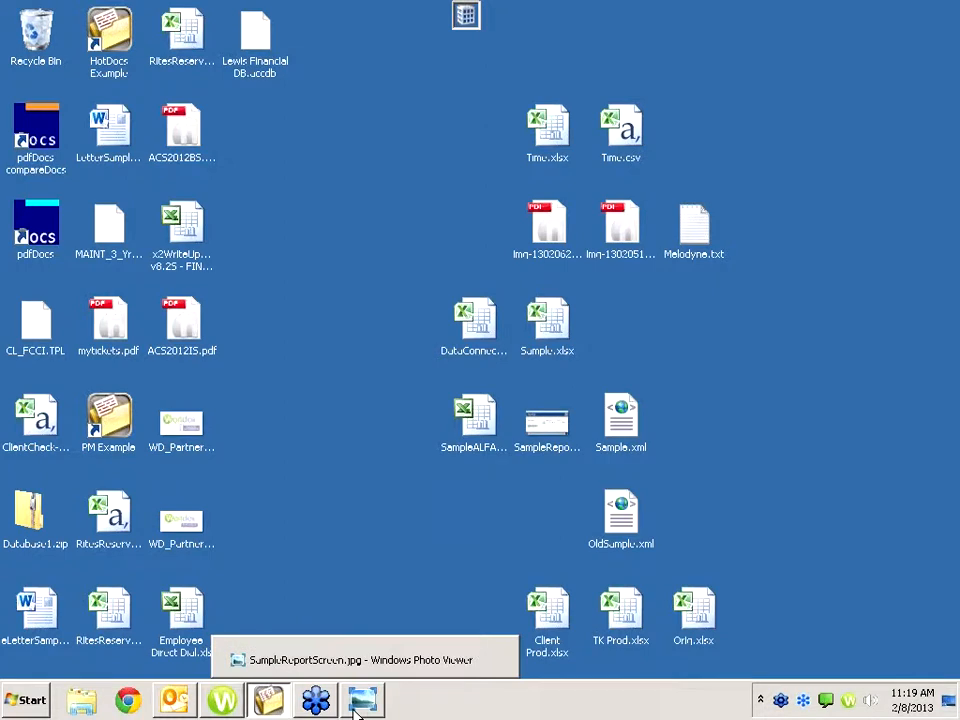
Bring up the SampleReportScreen.jpg picture to examine its report selection and date fields, and clear it from the screen.
click(360, 710)
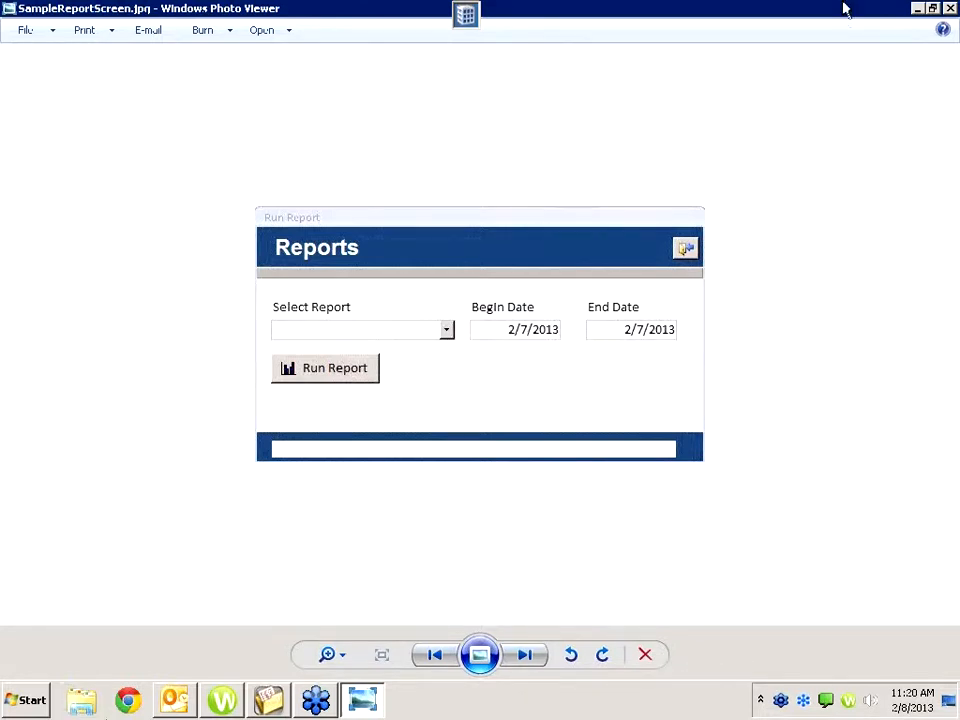
click(948, 8)
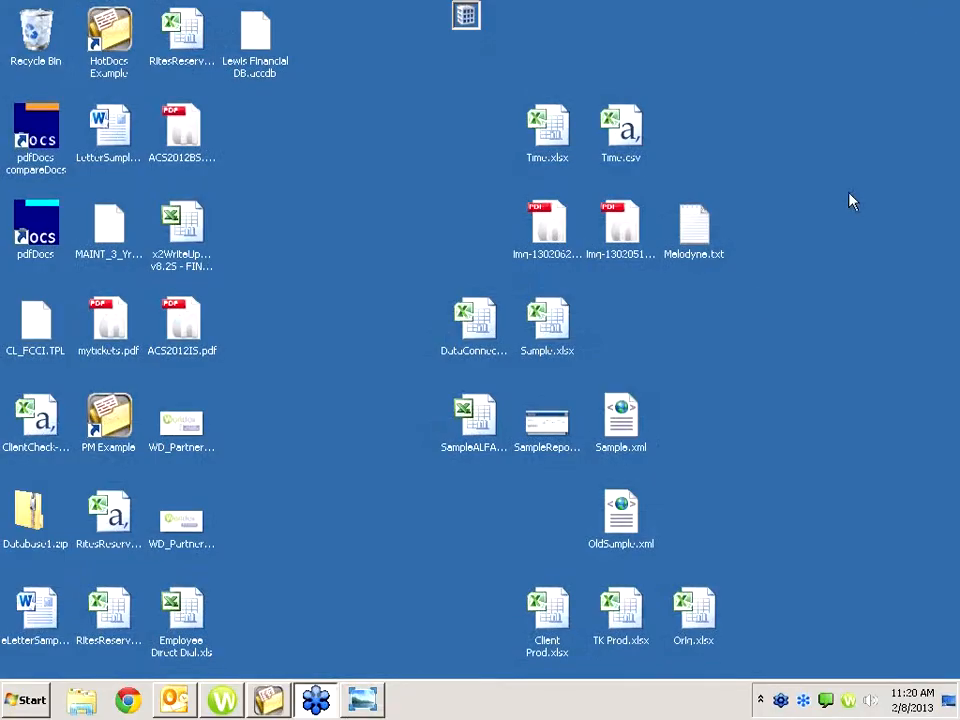
Open Client Prod.xlsx from the desktop without updating its links, and select the first client in cell A11.
double_click(563, 607)
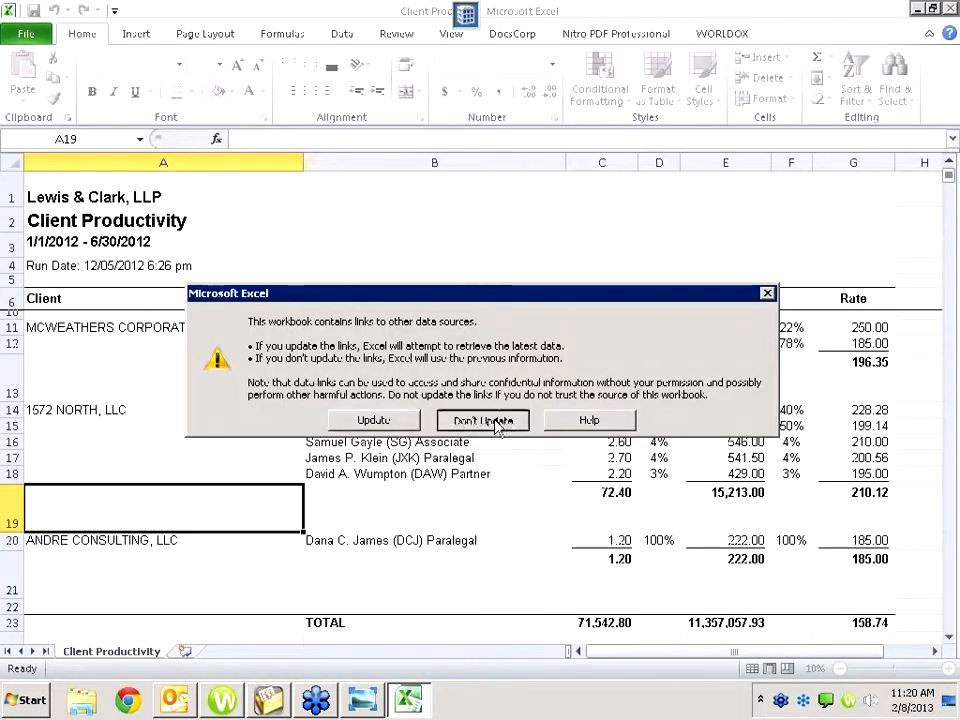
click(490, 359)
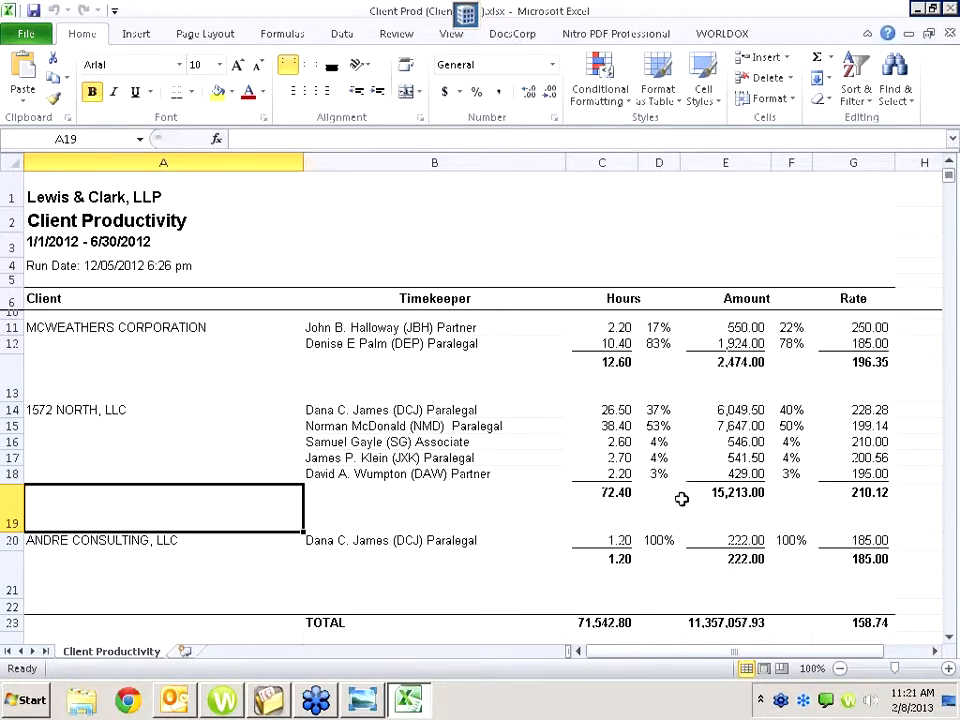
click(250, 328)
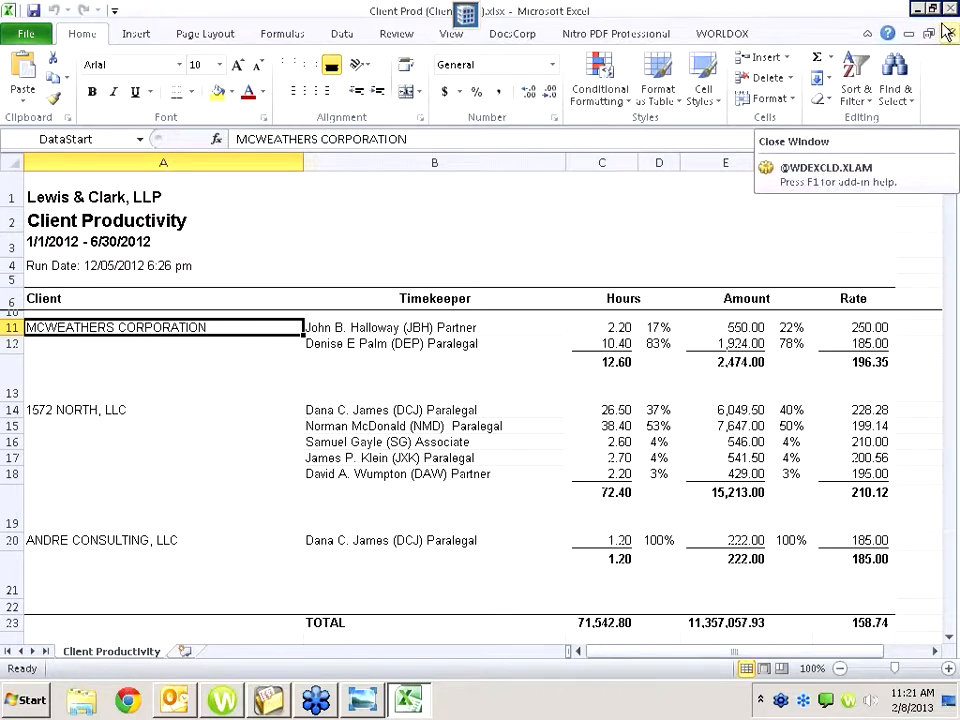
Revisit the SampleReportScreen.jpg picture, and close the Client Productivity workbook to return to the desktop.
click(363, 702)
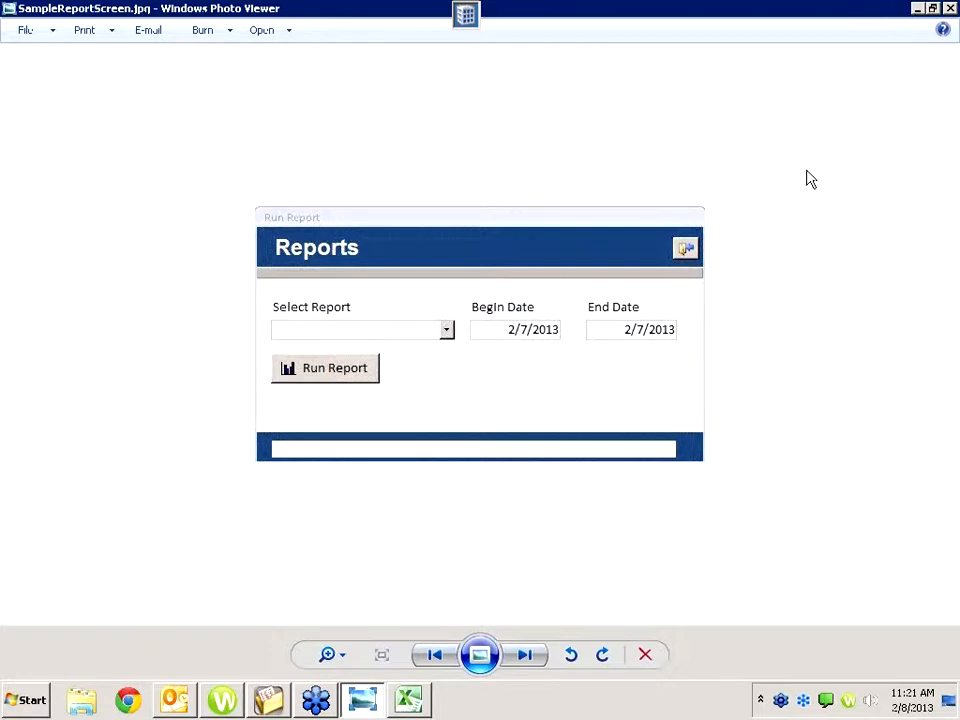
click(409, 700)
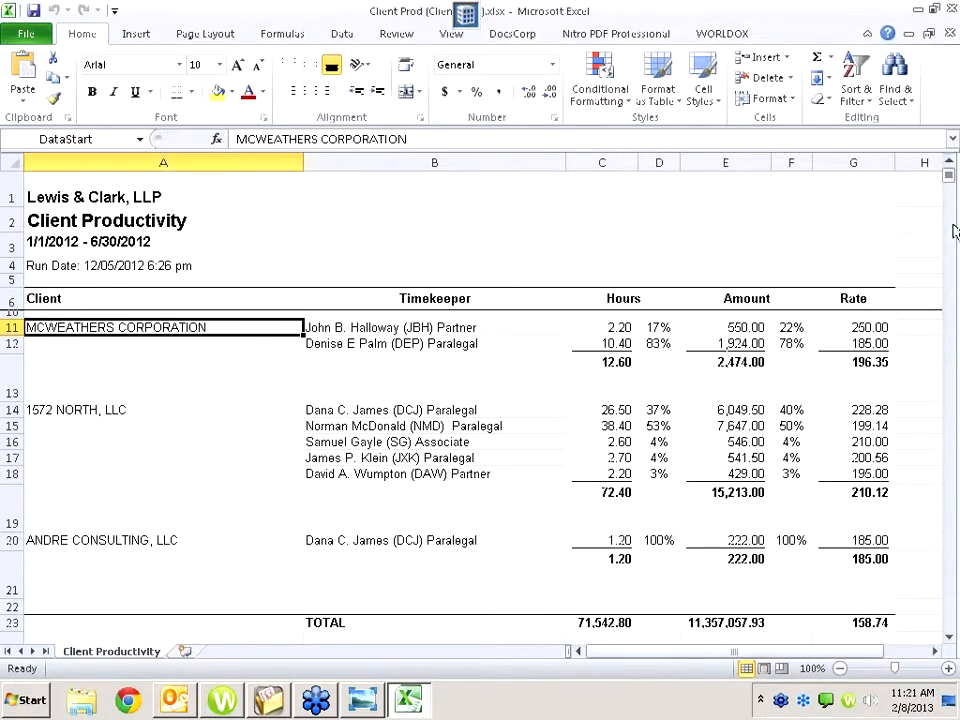
click(950, 34)
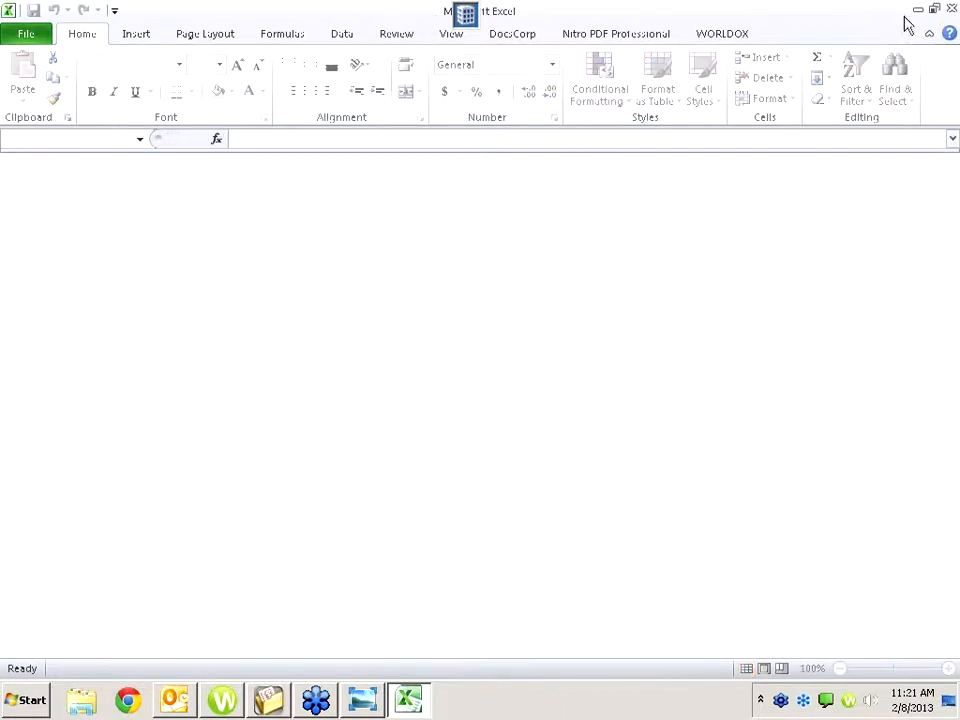
click(950, 9)
click(940, 8)
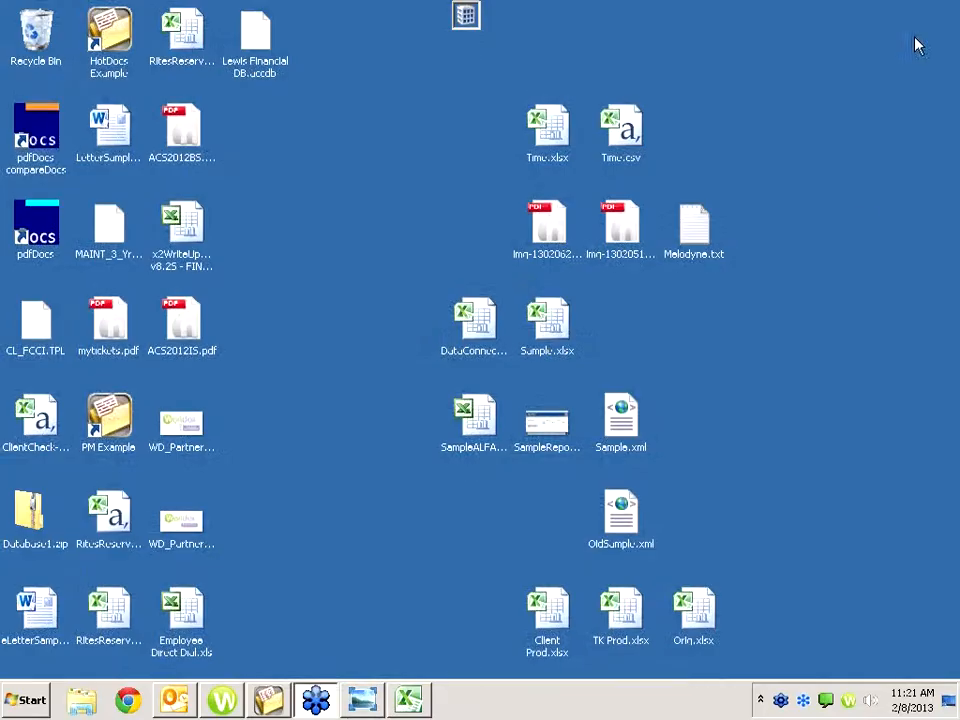
Open TK Prod.xlsx without updating its links to view the Timekeeper Productivity report, and close it.
double_click(620, 612)
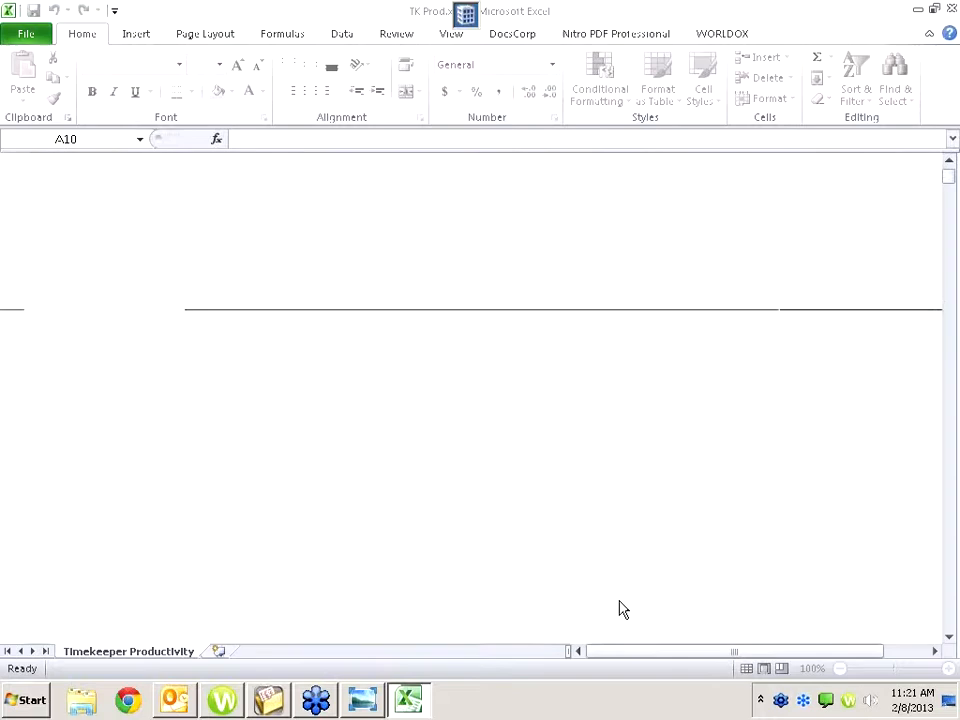
click(495, 358)
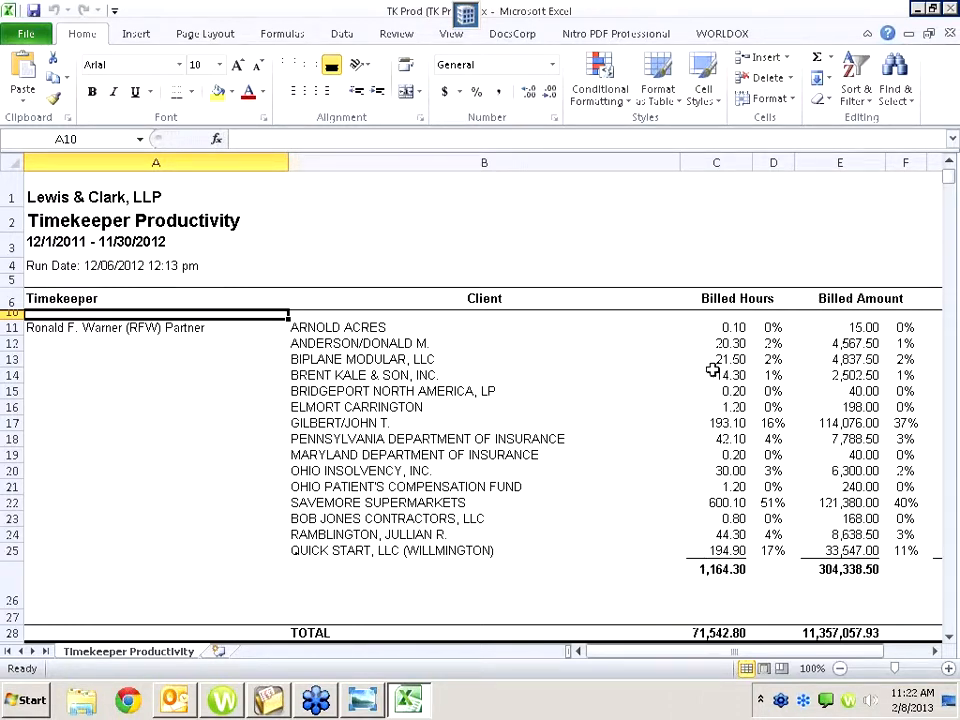
click(950, 34)
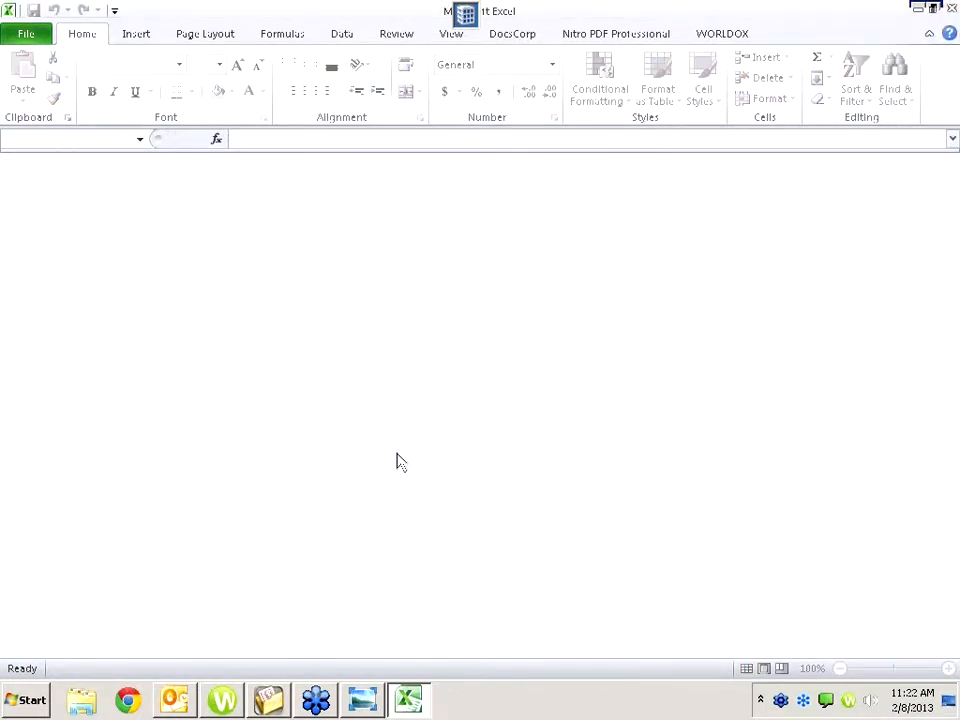
click(913, 10)
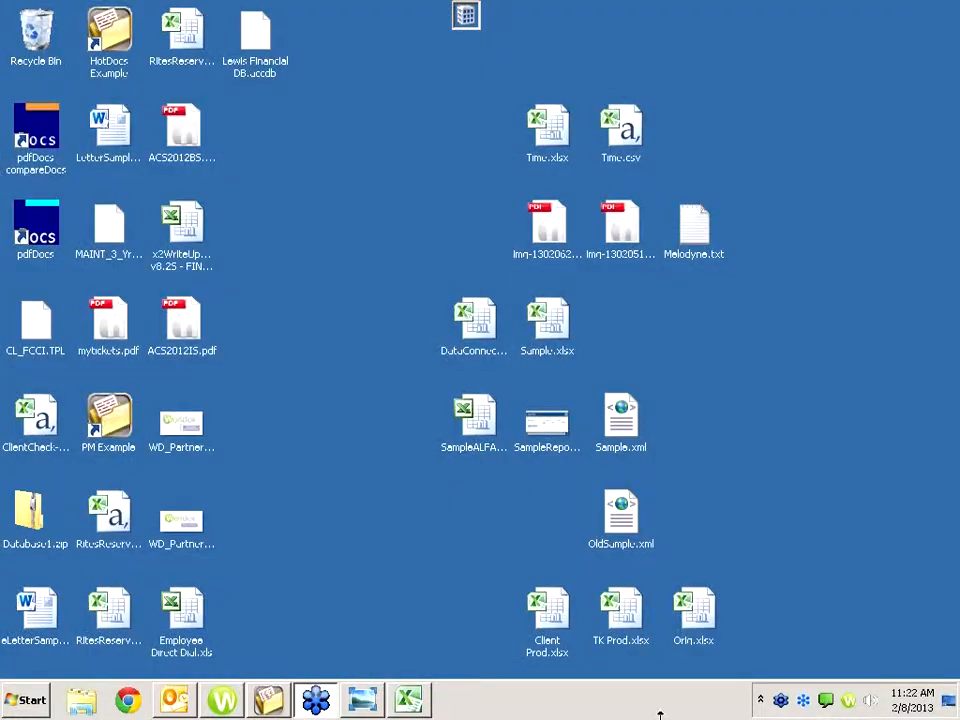
Open Orig.xlsx from the desktop and review the Origination Report's RFW as Originator 1 and Originator 2 sections.
double_click(700, 618)
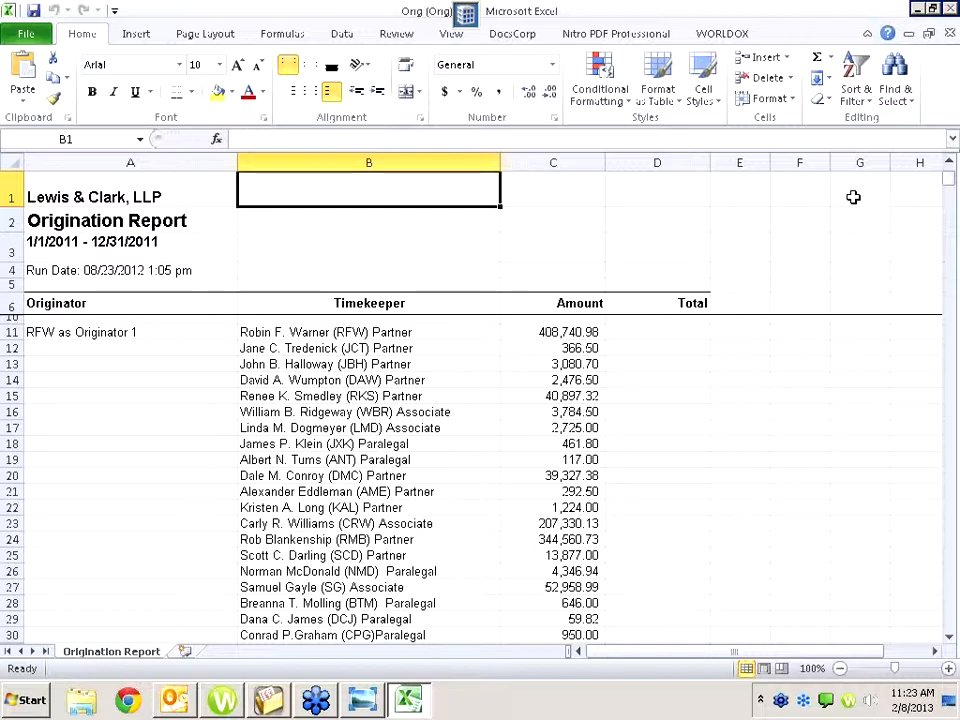
click(76, 335)
scroll(100, 355, down, 8)
scroll(100, 357, down, 4)
scroll(100, 357, down, 1)
scroll(100, 357, up, 13)
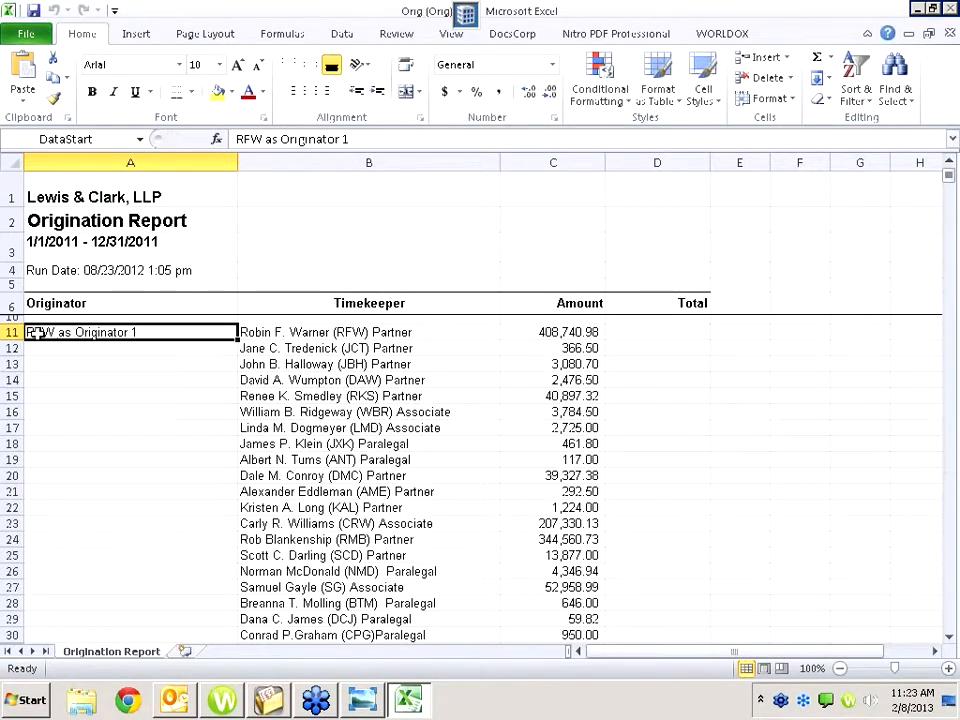
scroll(540, 390, down, 9)
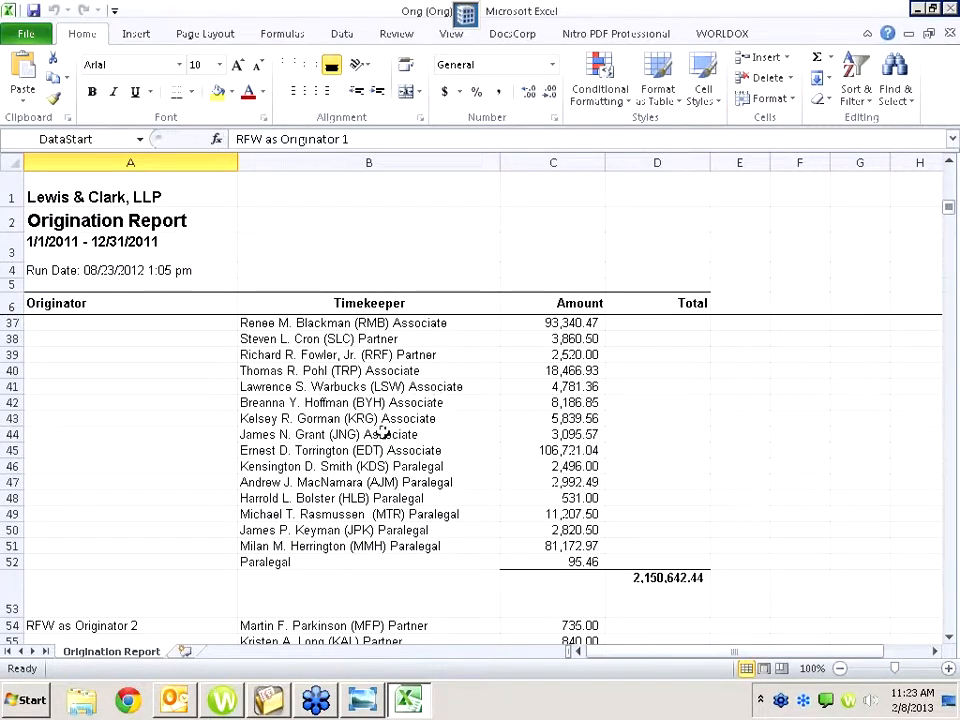
scroll(577, 593, down, 2)
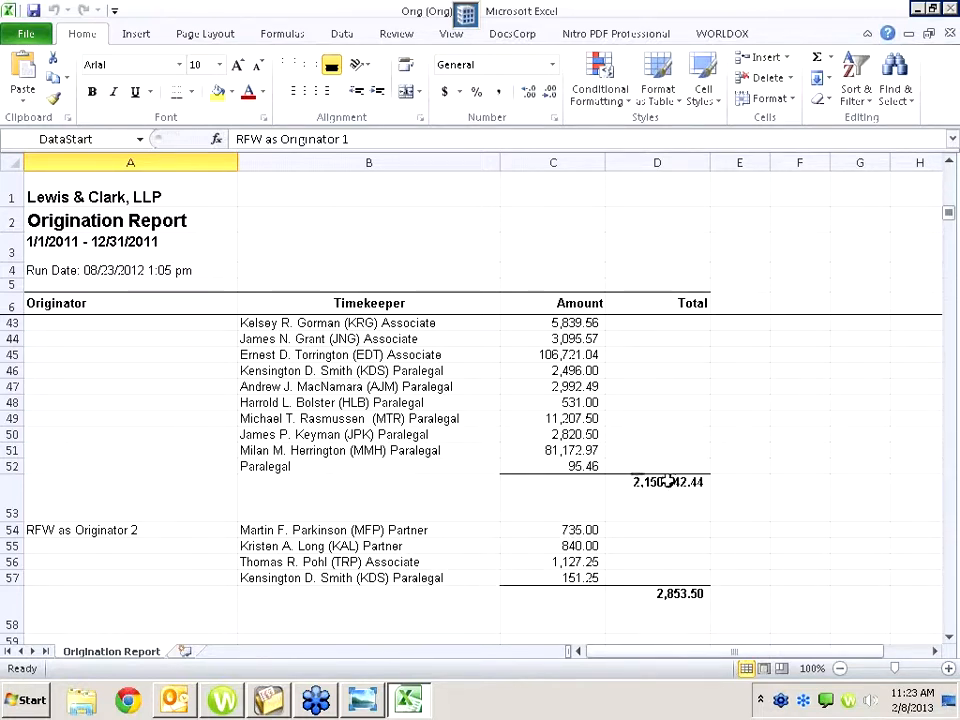
scroll(636, 471, up, 8)
scroll(636, 473, up, 3)
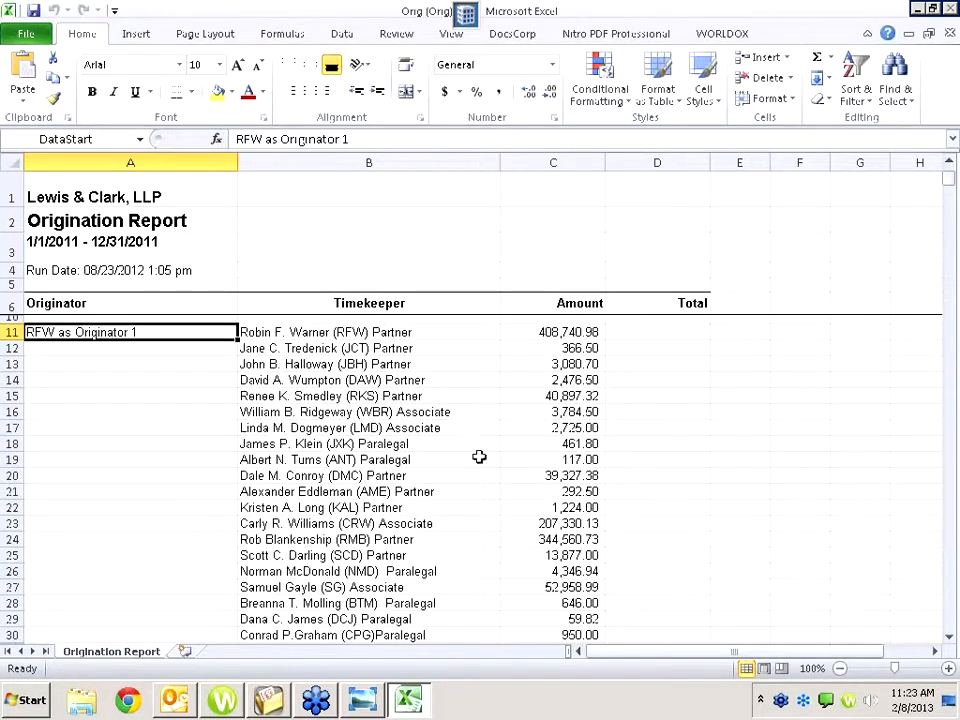
Examine the timekeeper amounts under RFW as Originator 1 from cell B11 down to the section's total.
click(347, 332)
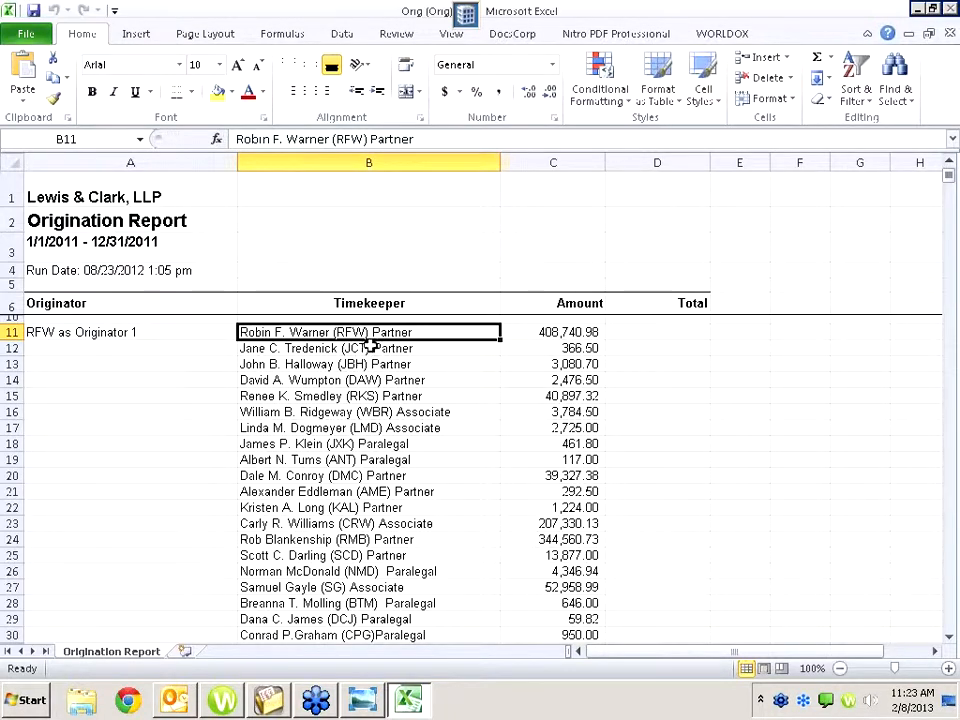
scroll(540, 483, down, 6)
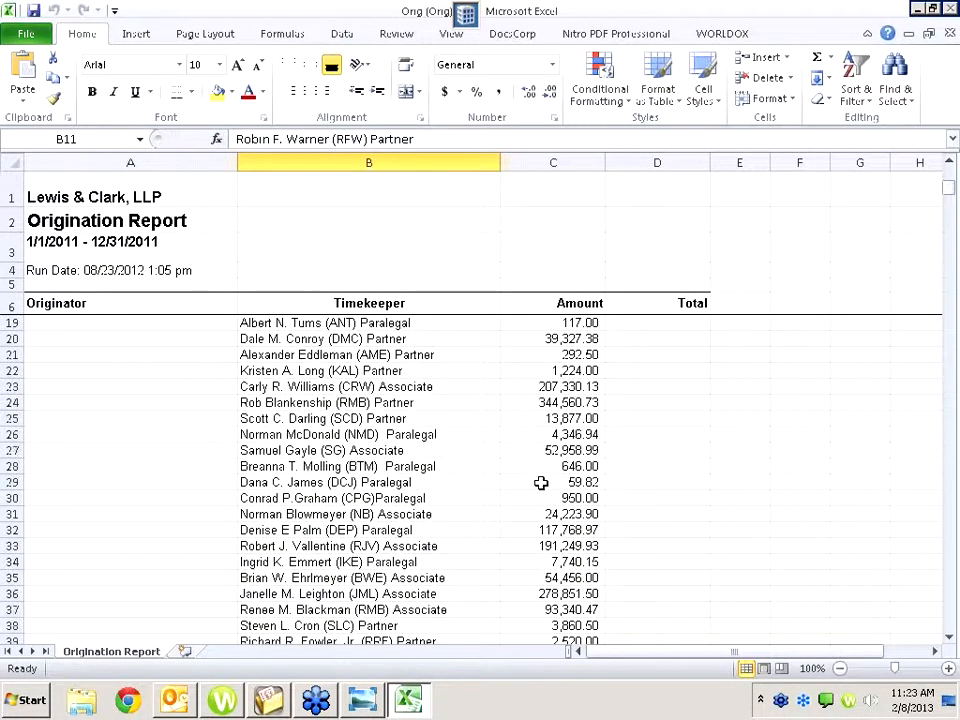
scroll(540, 483, down, 4)
scroll(540, 483, up, 9)
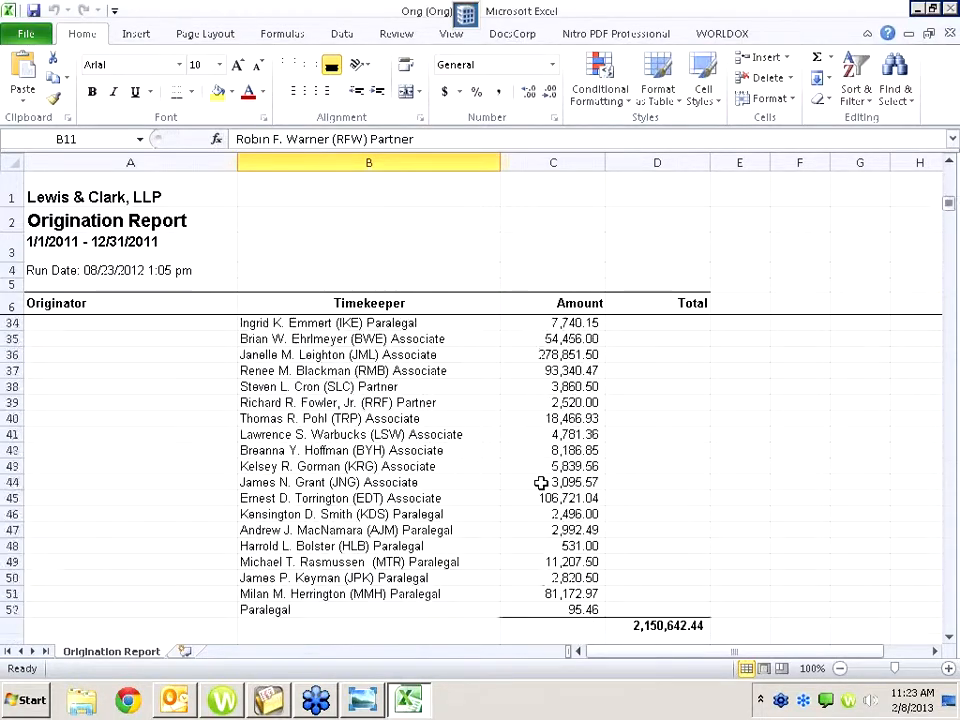
scroll(540, 483, down, 2)
scroll(540, 483, down, 7)
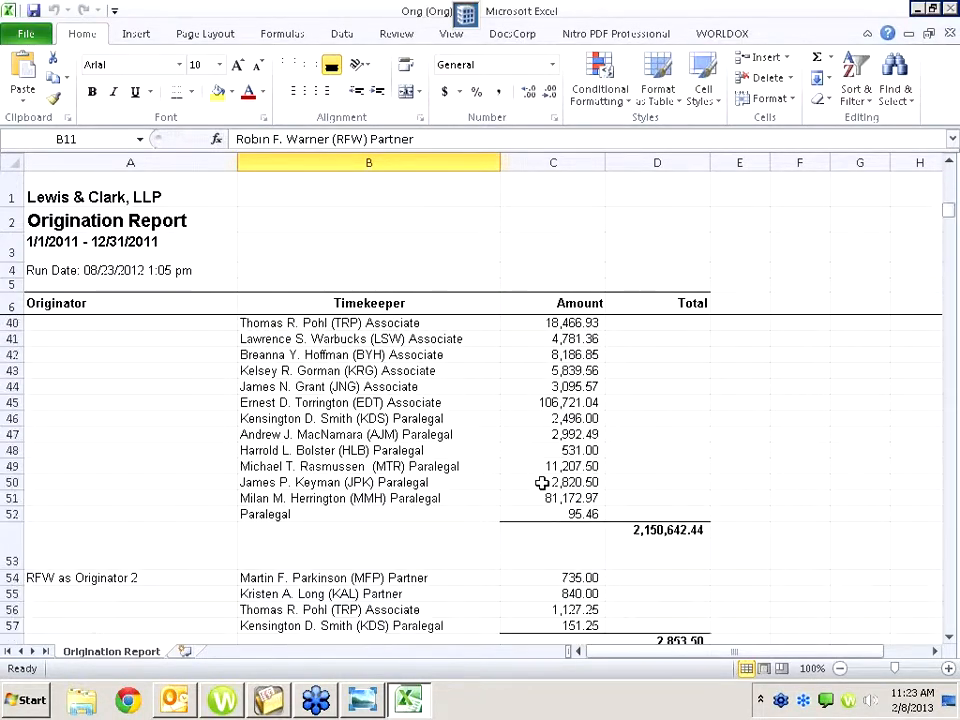
scroll(550, 483, up, 1)
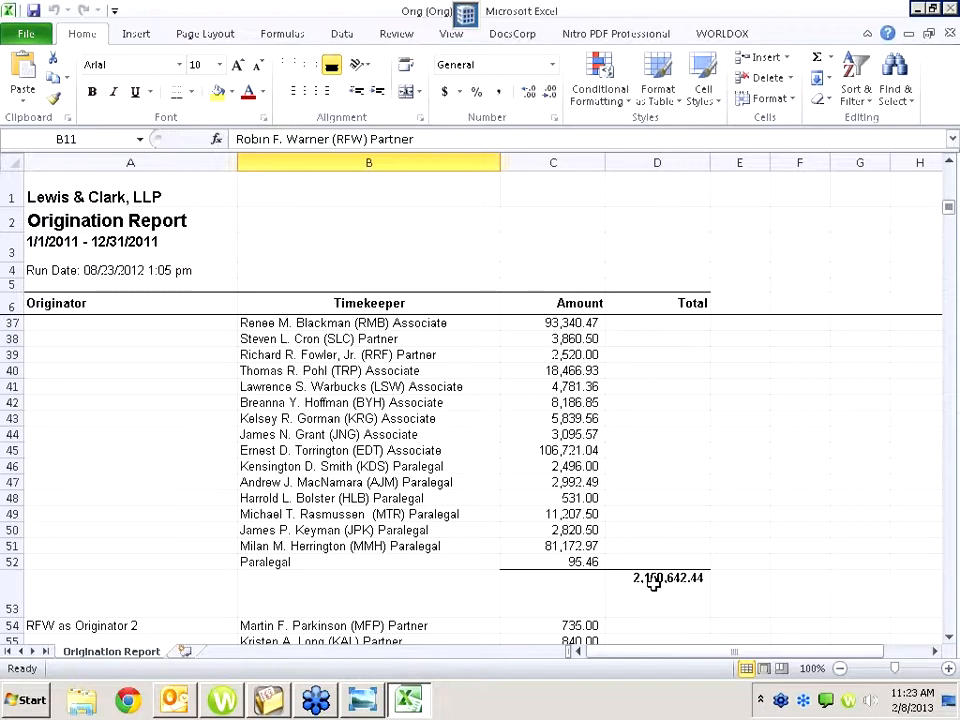
scroll(653, 583, up, 9)
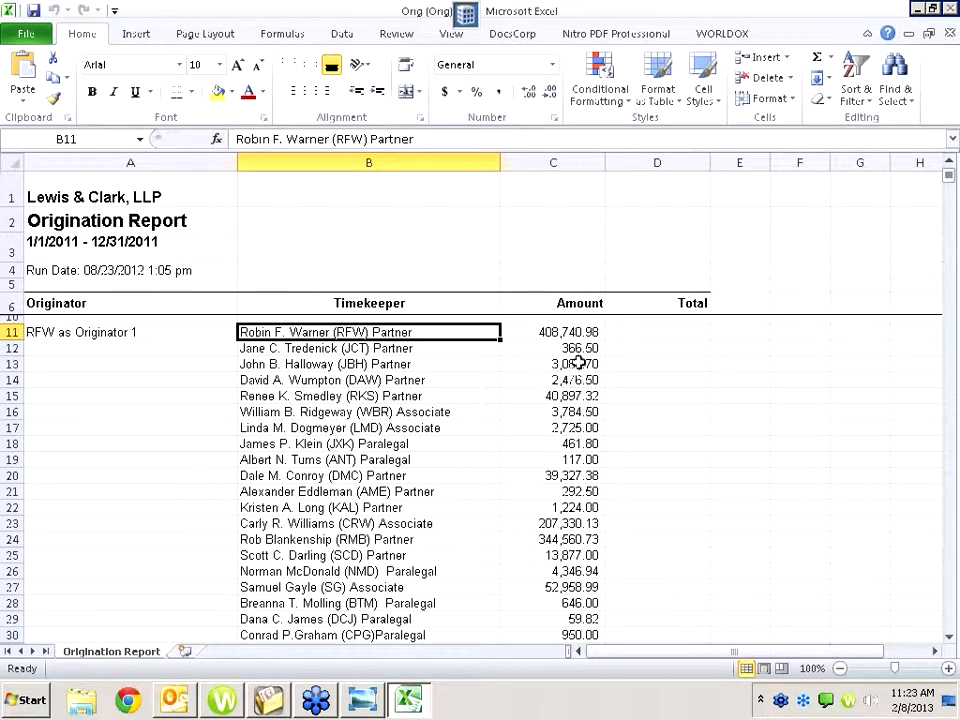
scroll(578, 366, down, 7)
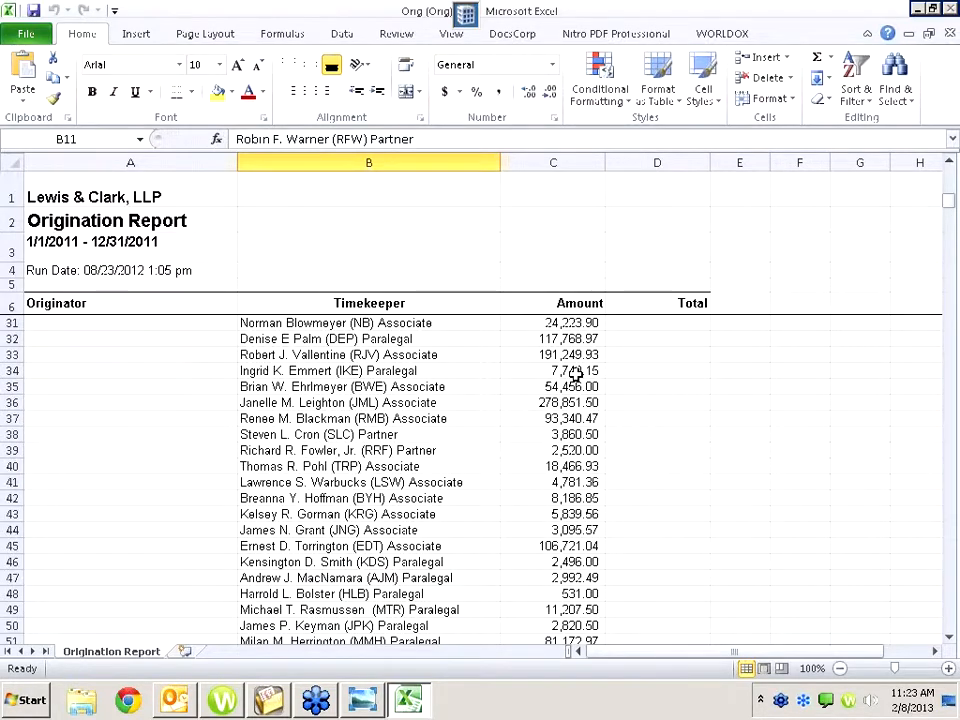
scroll(577, 373, down, 2)
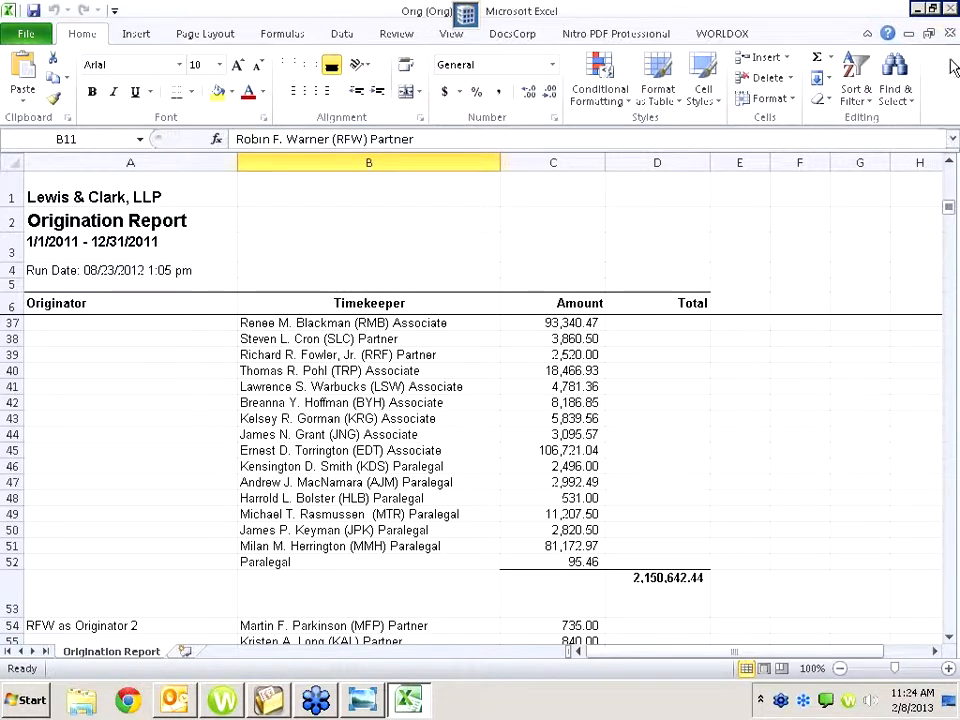
Exit Excel with the Origination Report, and launch the ALFAReport program.
click(18, 33)
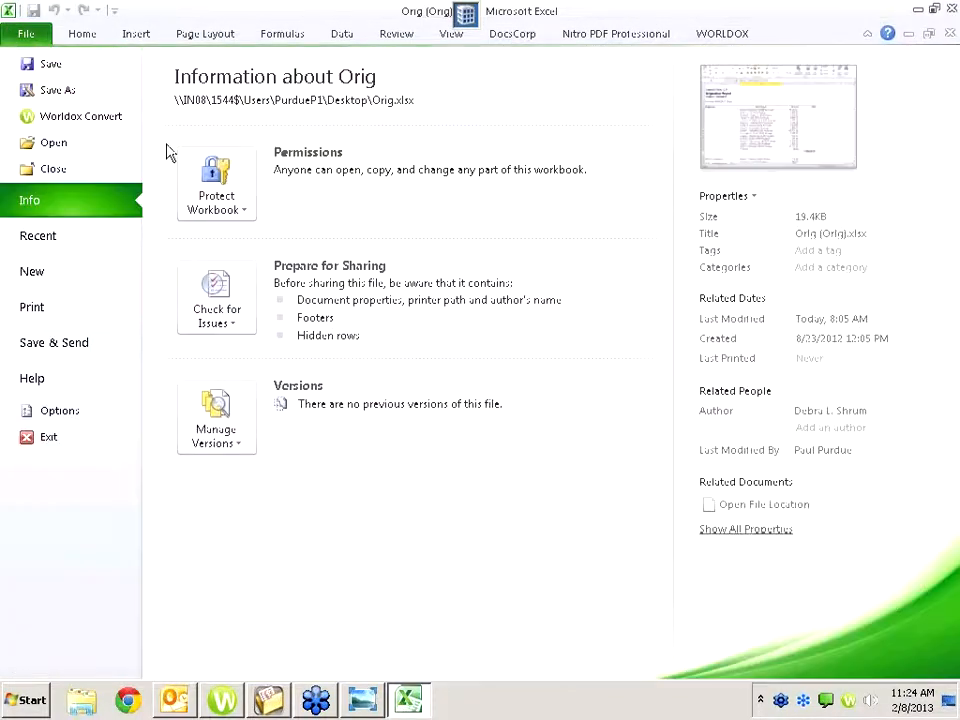
click(51, 442)
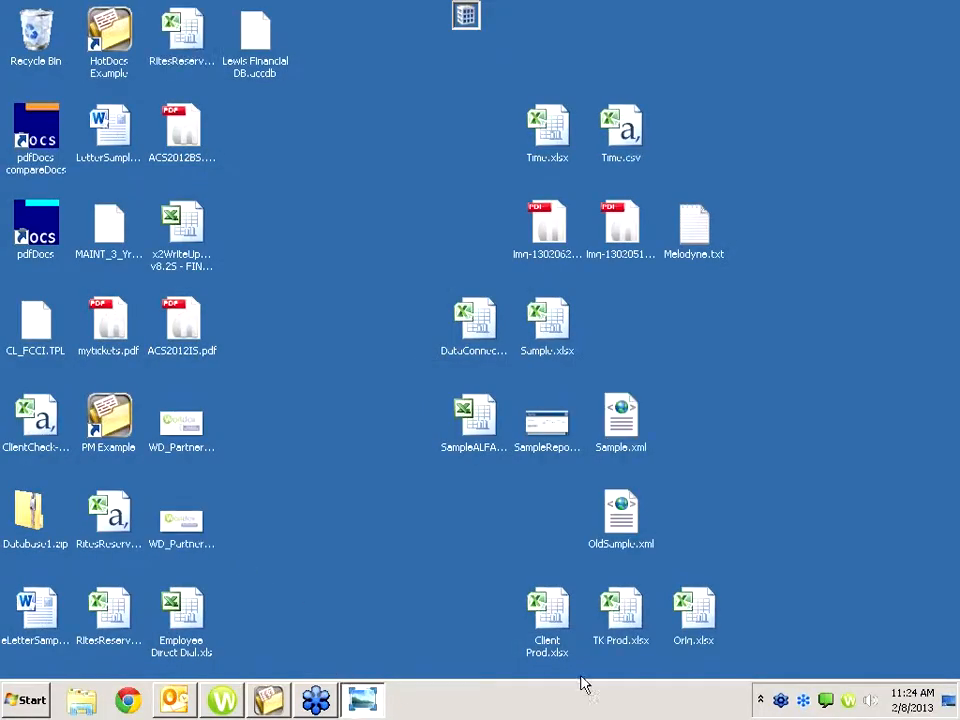
click(26, 700)
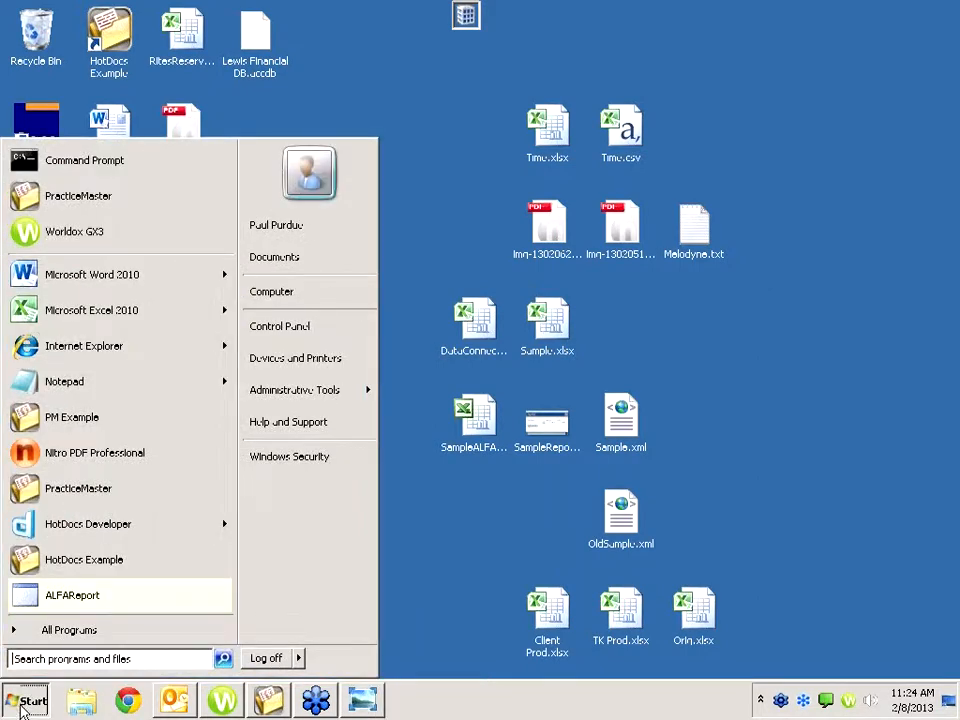
click(72, 597)
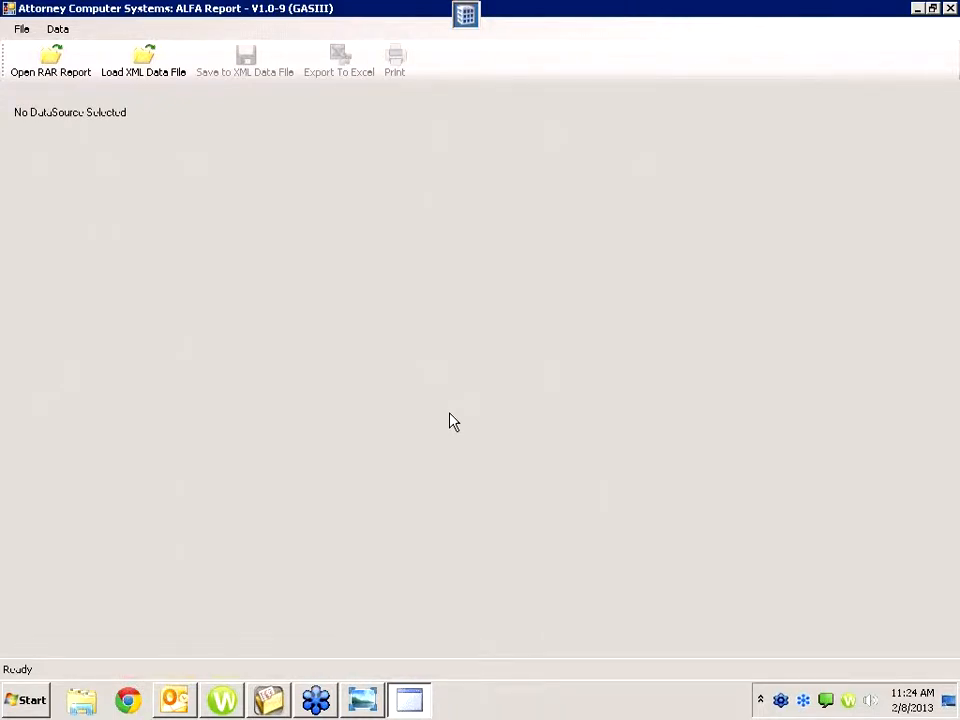
Load the Sample.xml data file from the desktop and review the report columns from ALFA Referrer through Worked Amt.
click(146, 54)
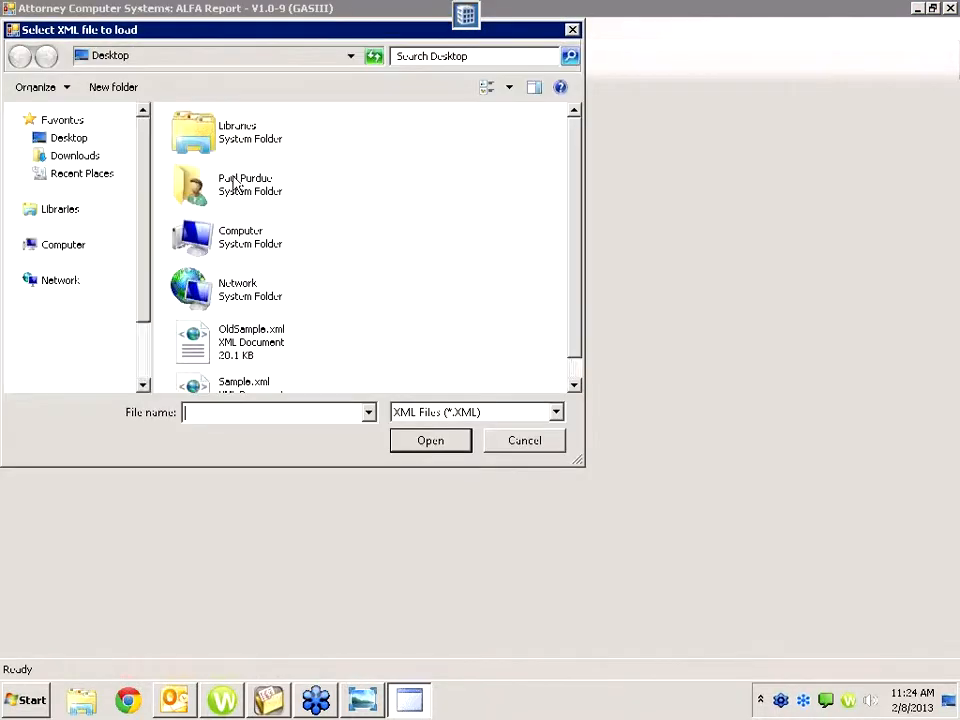
click(573, 384)
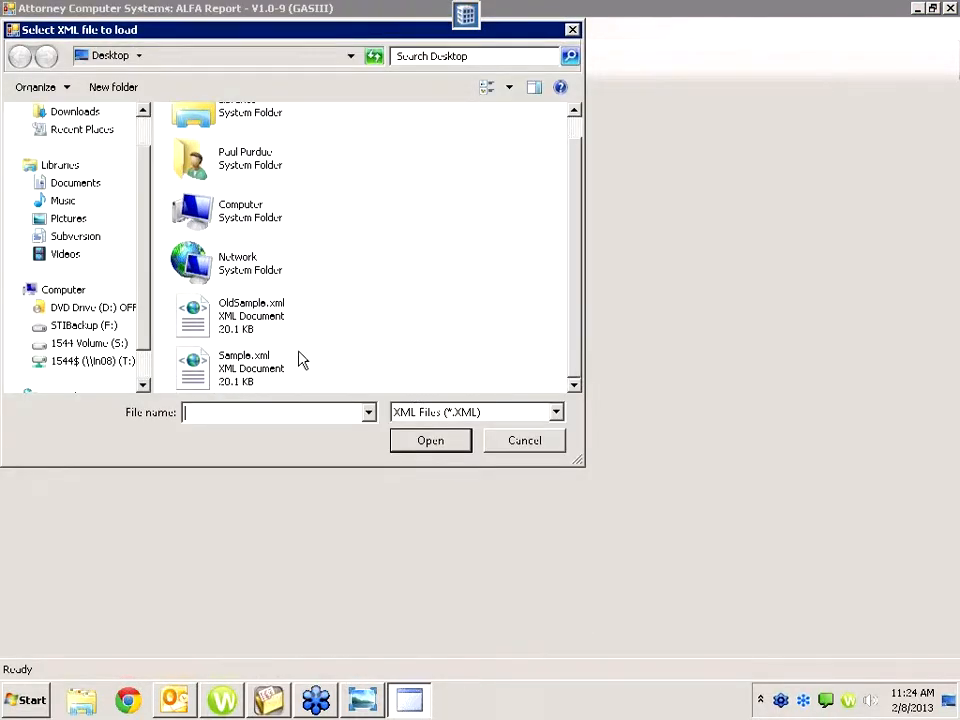
double_click(252, 370)
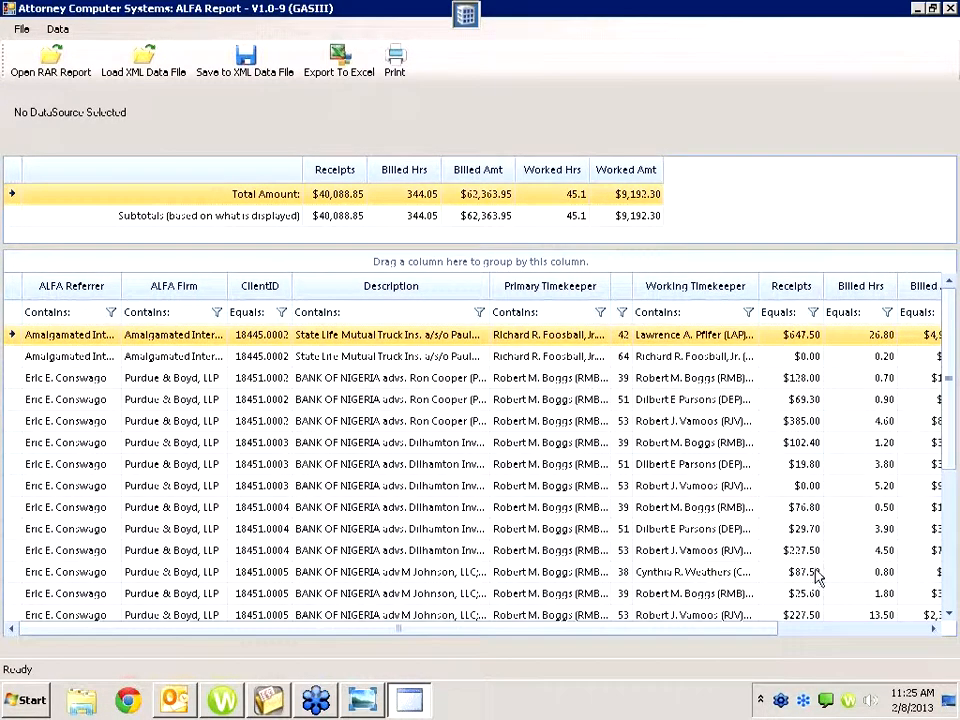
drag(781, 632, 927, 640)
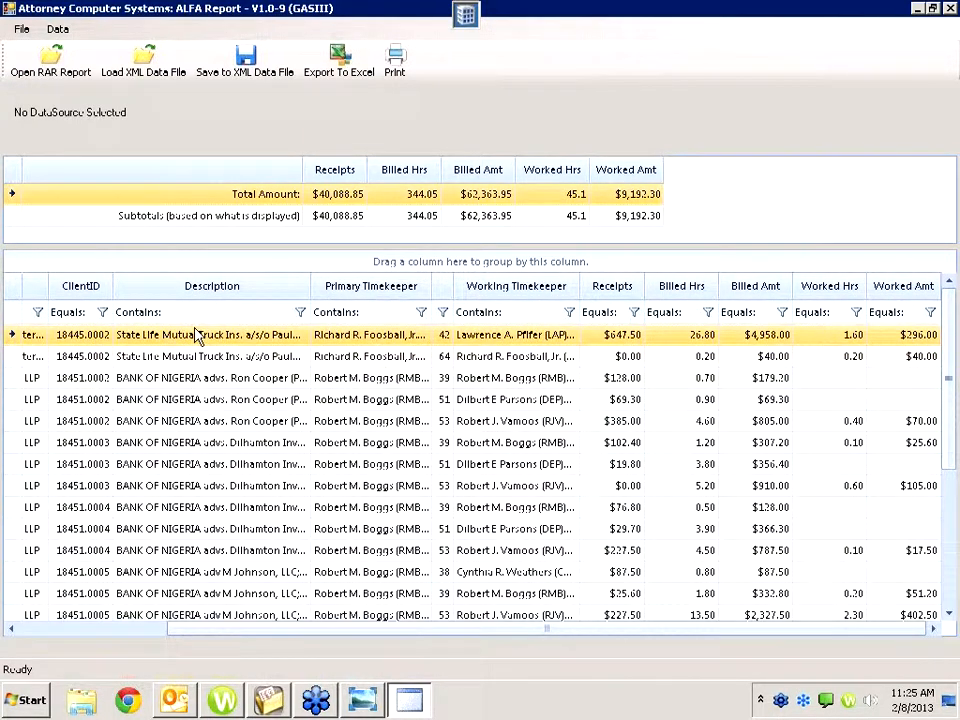
drag(557, 630, 356, 629)
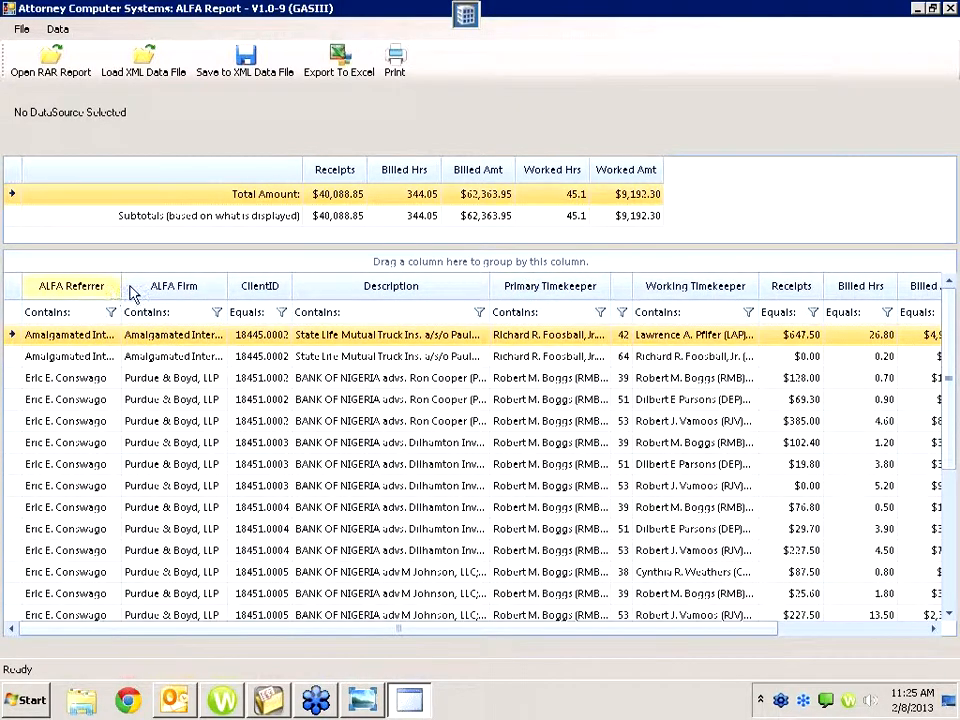
Group the report rows by ALFA Referrer, with Working Timekeeper as the second grouping level.
drag(90, 300, 112, 263)
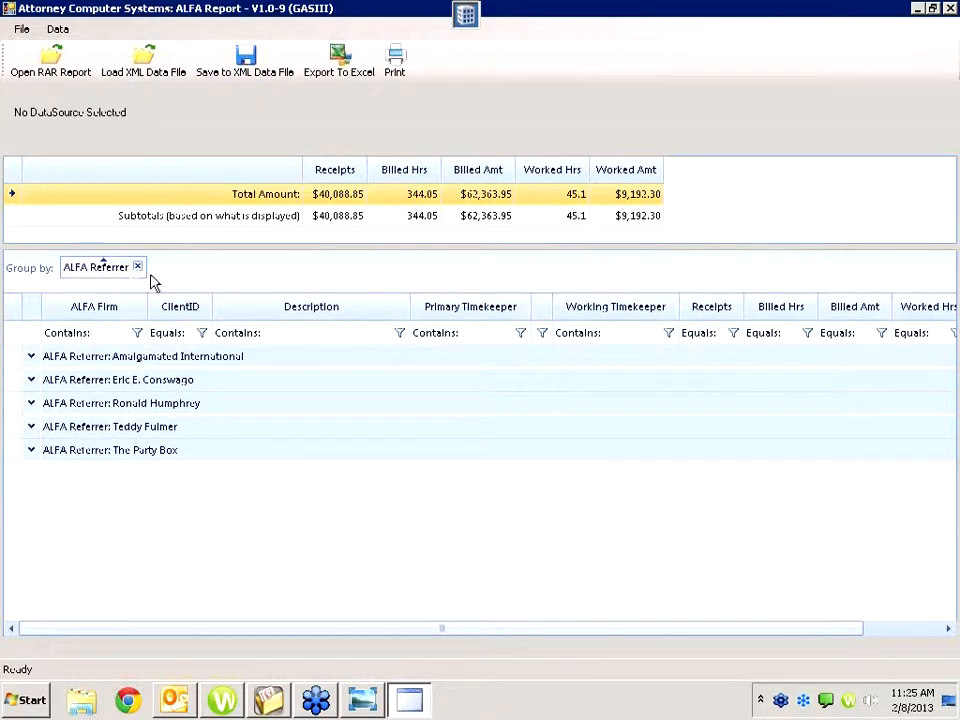
drag(589, 312, 126, 283)
drag(232, 280, 121, 291)
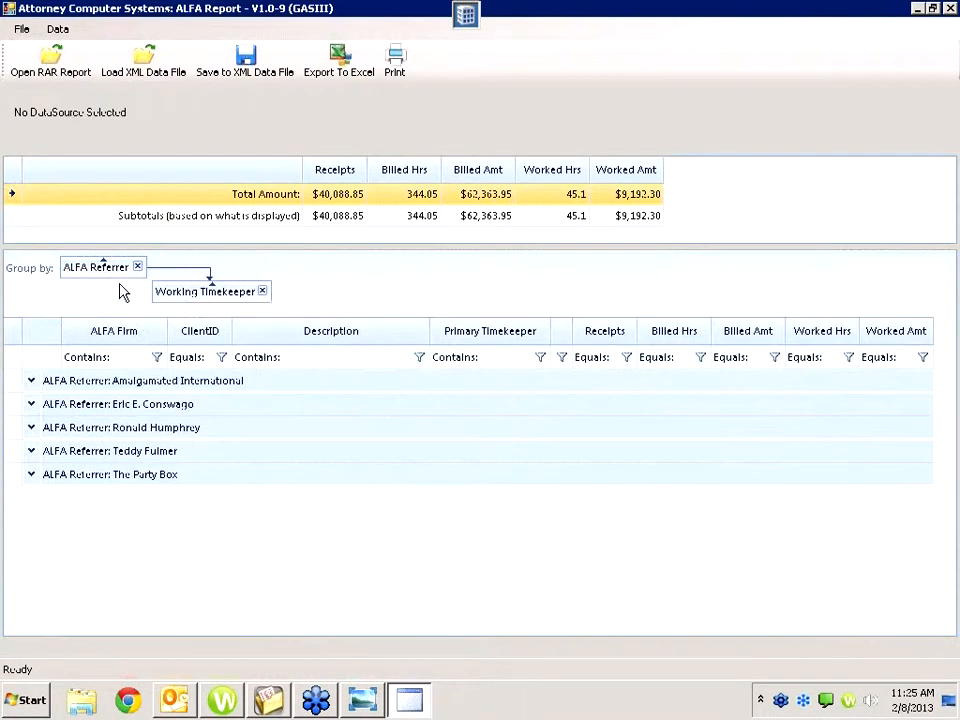
Expand the Amalgamated International referrer group and the referrer group directly below it to list their working timekeepers.
click(32, 383)
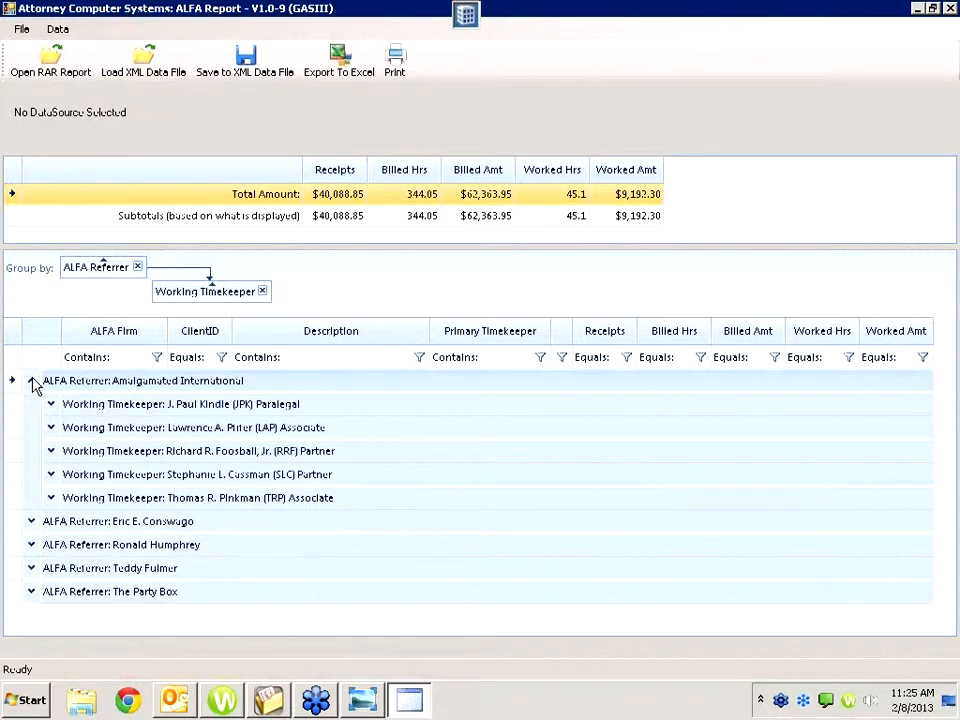
click(32, 522)
scroll(320, 520, down, 1)
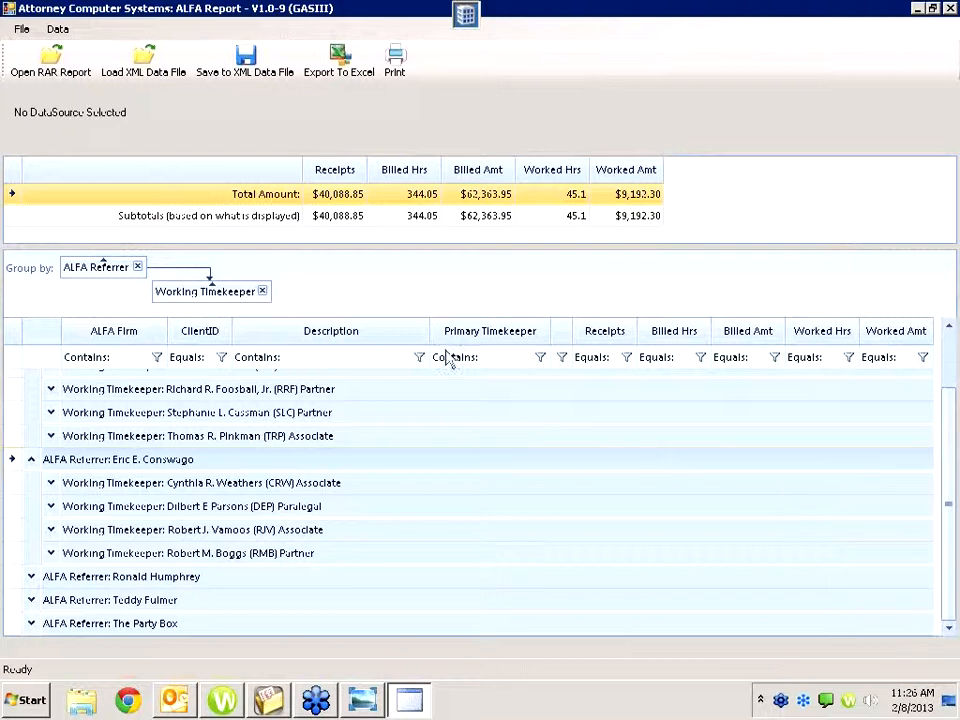
Narrow the Description column and expand the RRF, SLC and TRP timekeeper groups under Amalgamated International.
drag(430, 331, 298, 327)
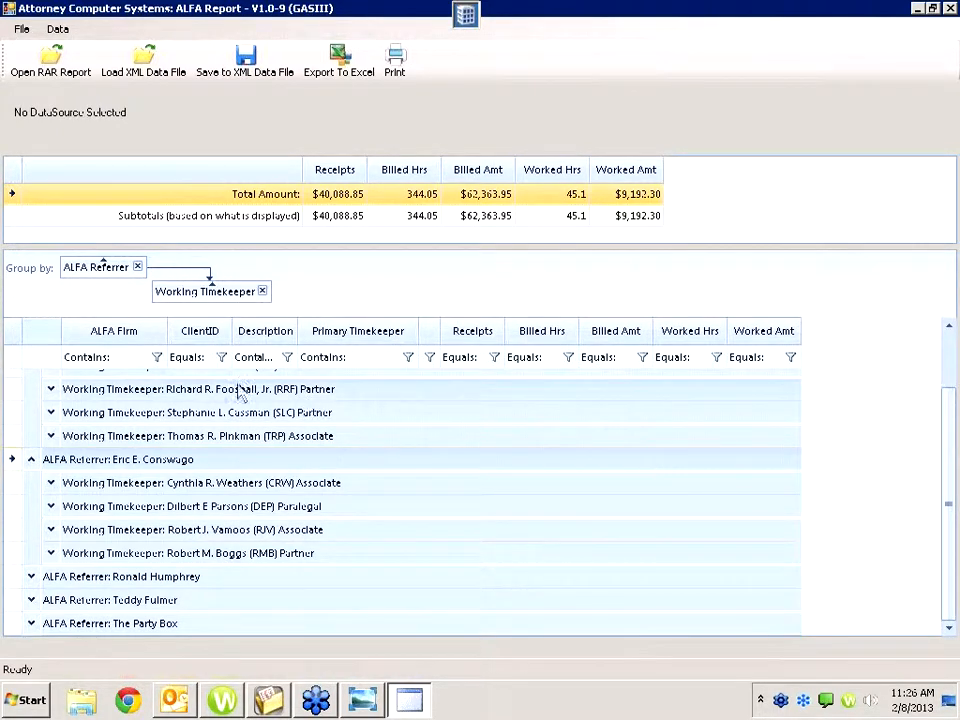
click(51, 389)
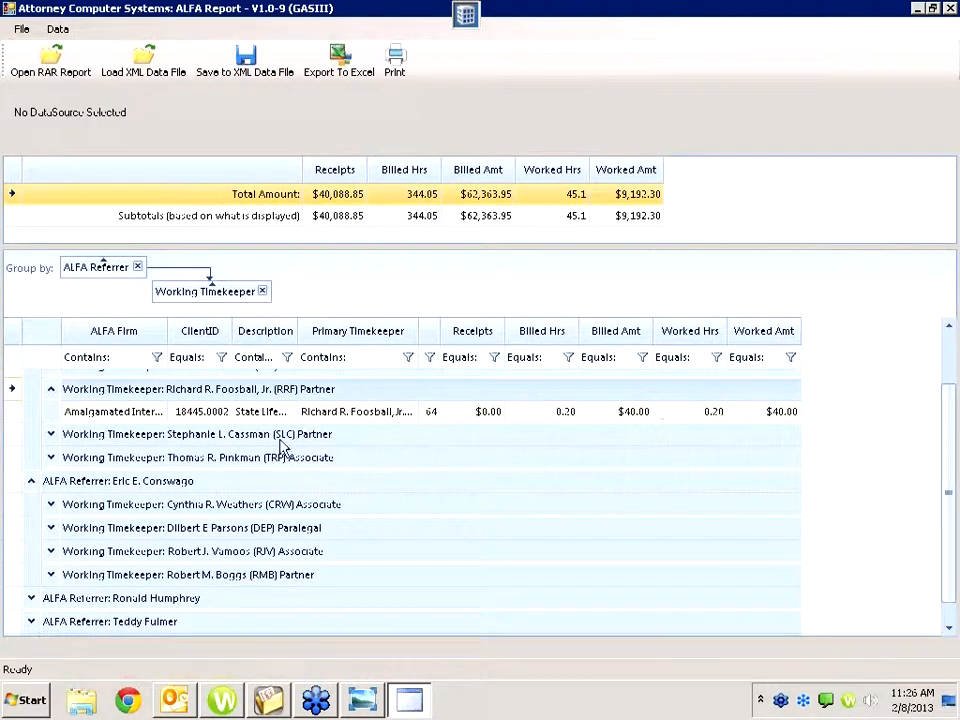
click(51, 434)
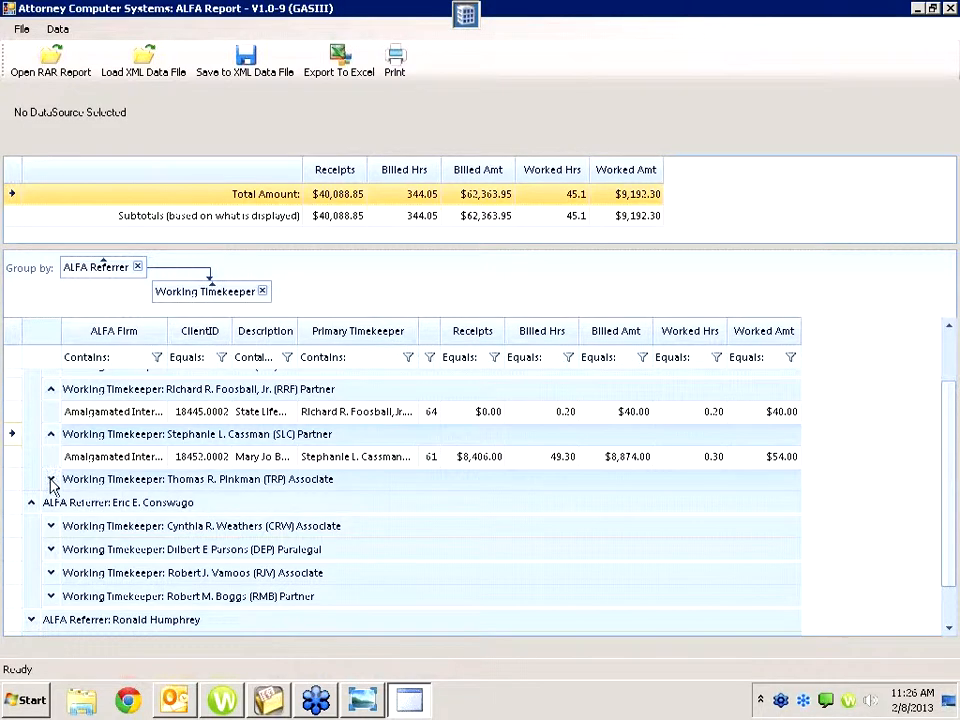
click(51, 479)
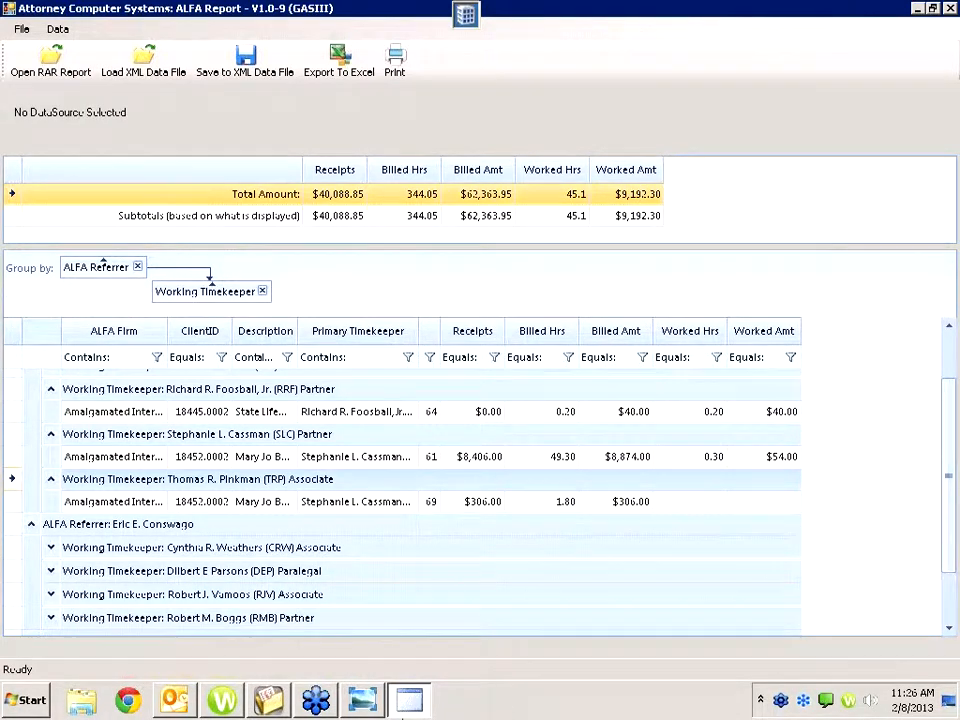
Minimize the ALFA Report window to reach the files on the desktop.
click(918, 10)
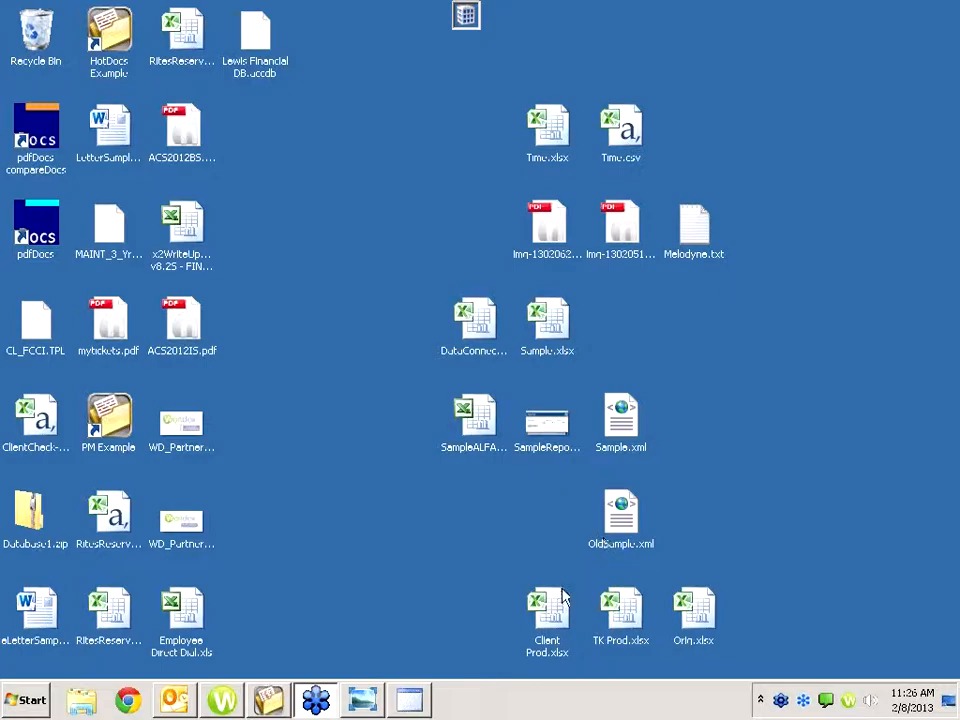
click(412, 706)
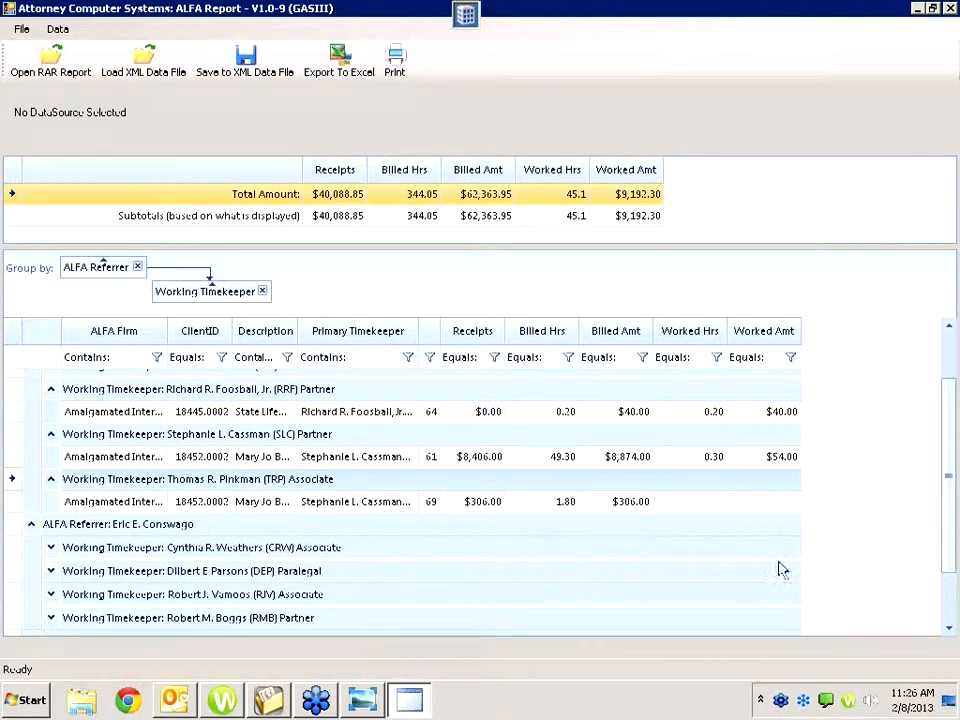
click(420, 706)
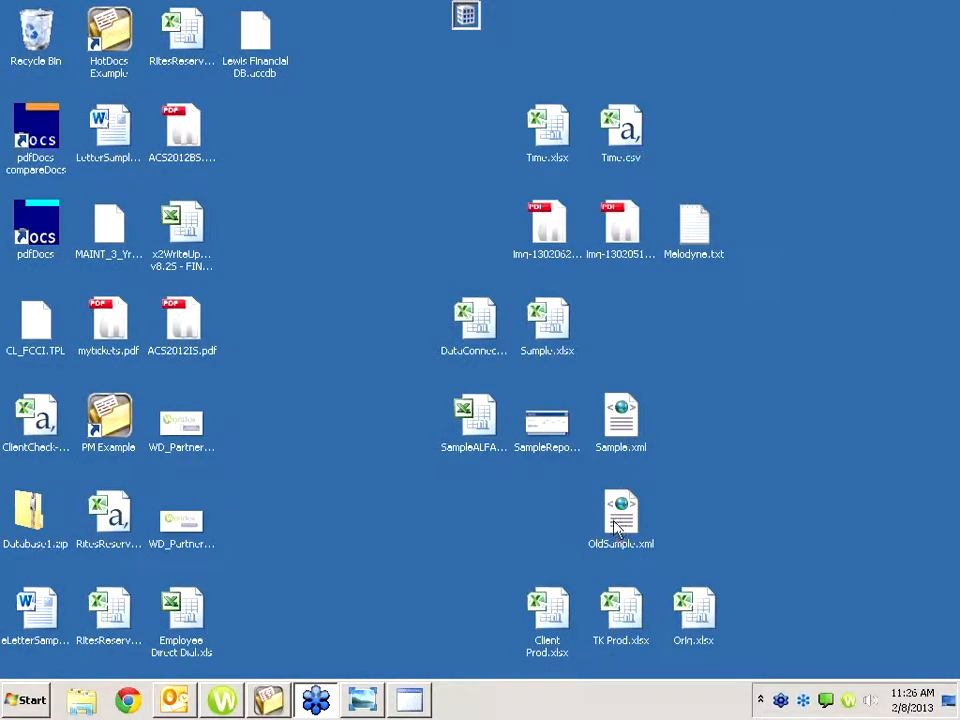
click(478, 418)
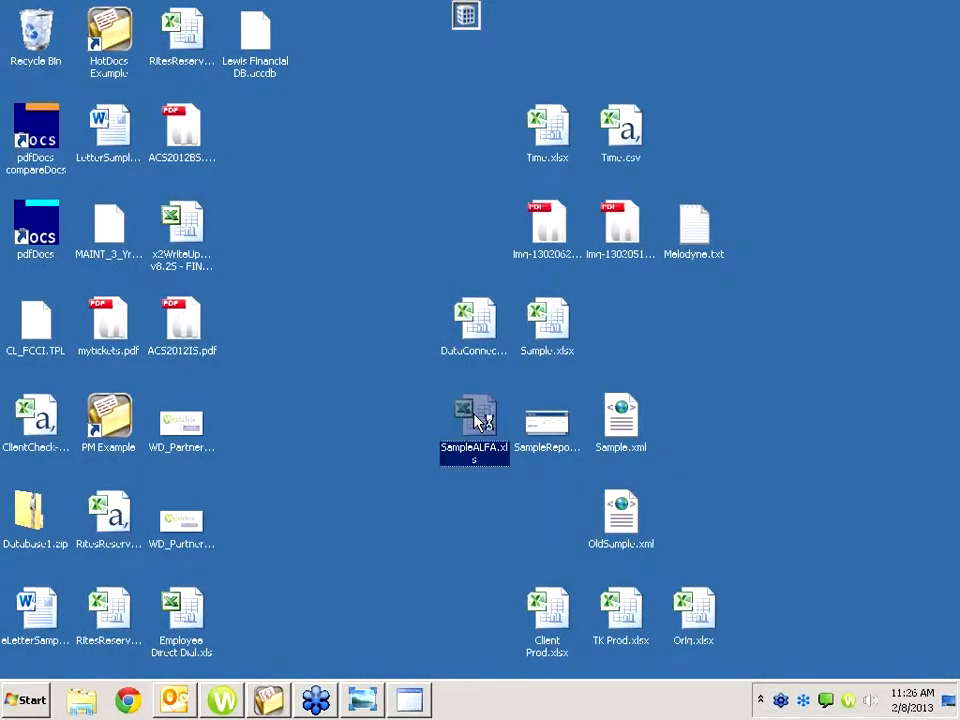
double_click(478, 418)
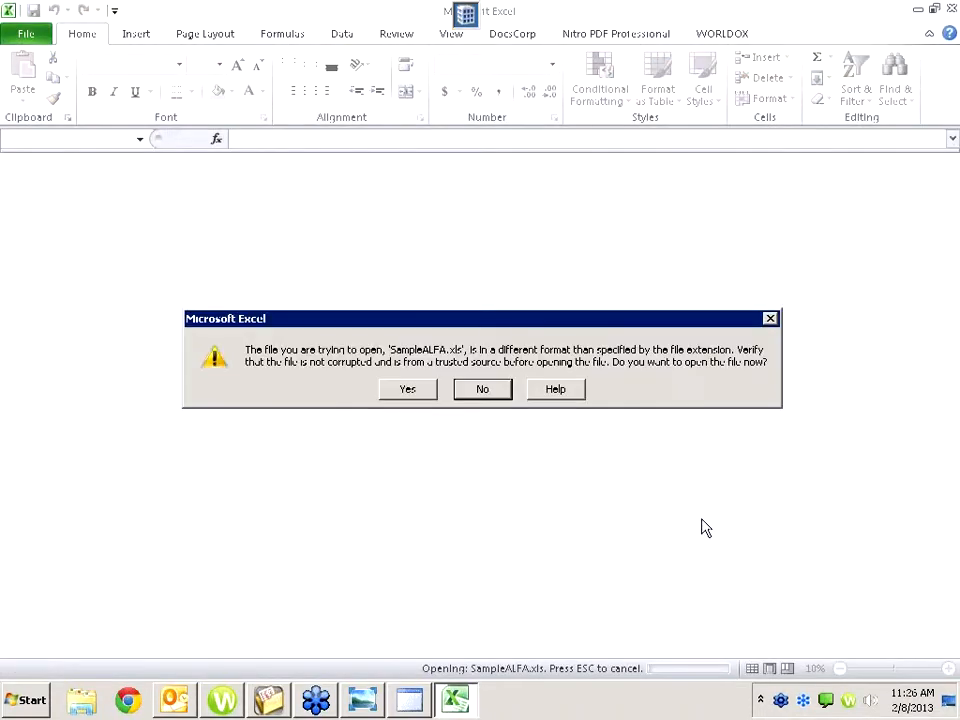
click(482, 389)
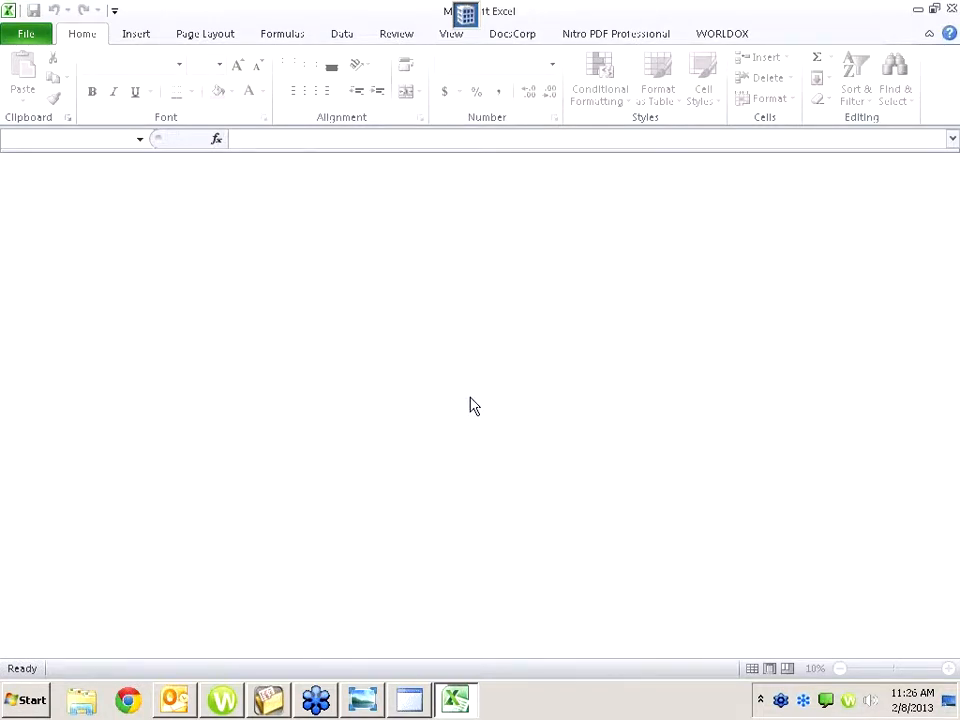
click(24, 33)
click(62, 440)
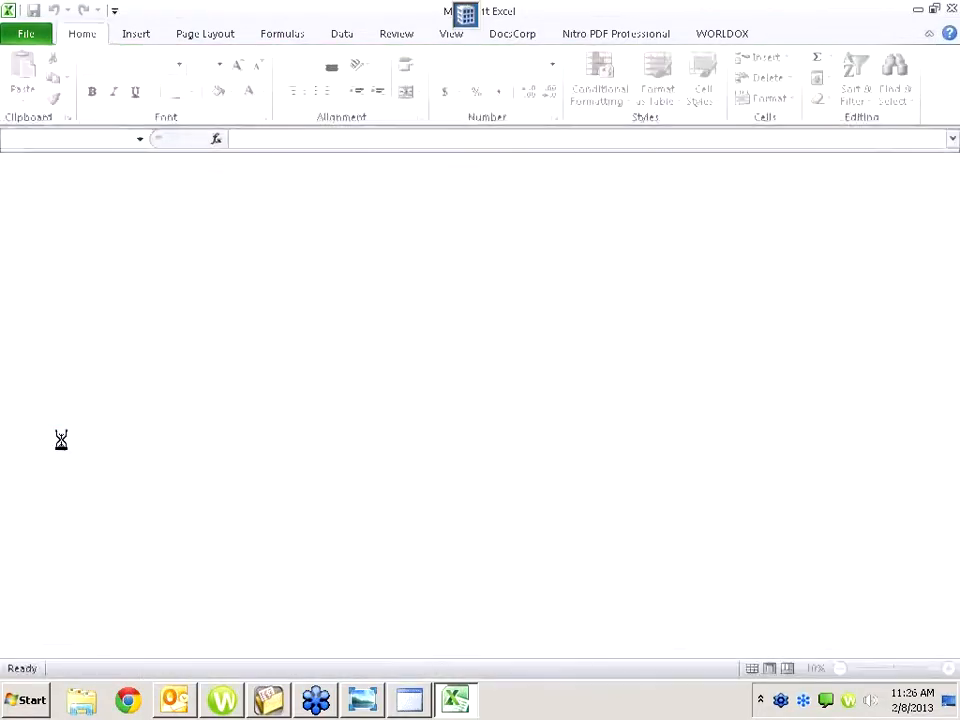
Open SampleALFA.xls from the desktop, accepting its differing file format, and narrow columns A, B, D, E and F.
double_click(476, 445)
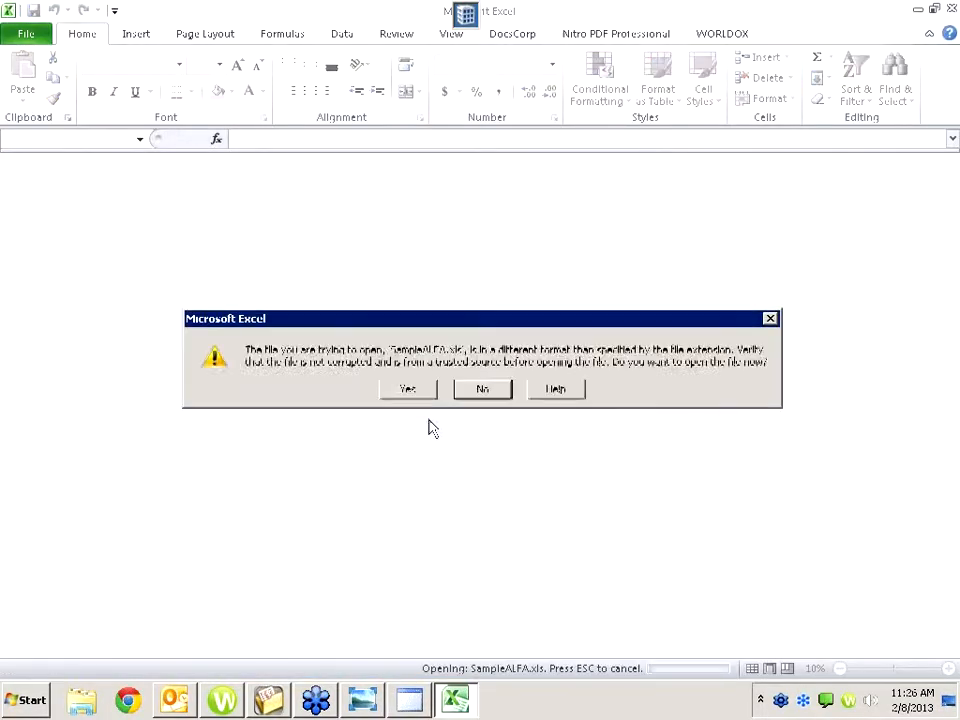
click(400, 391)
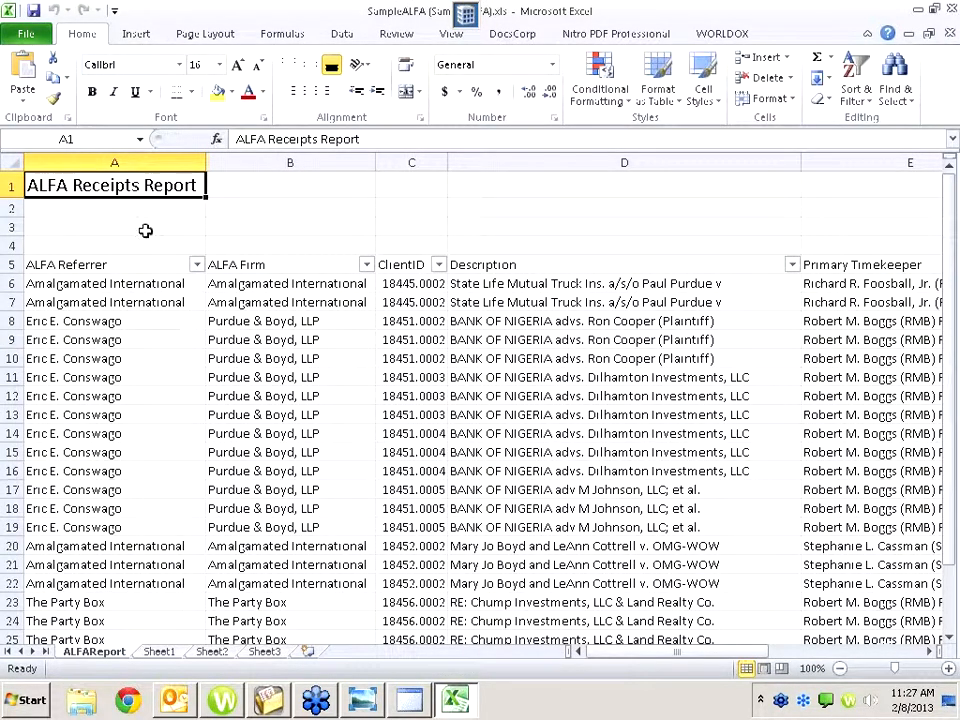
drag(207, 169, 133, 165)
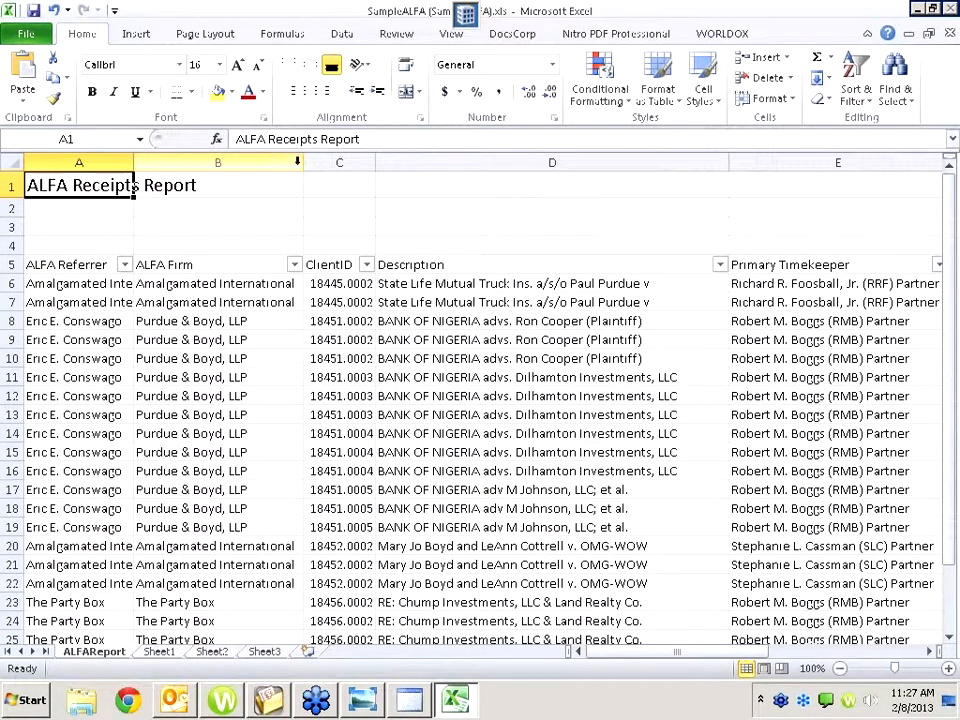
drag(301, 167, 246, 167)
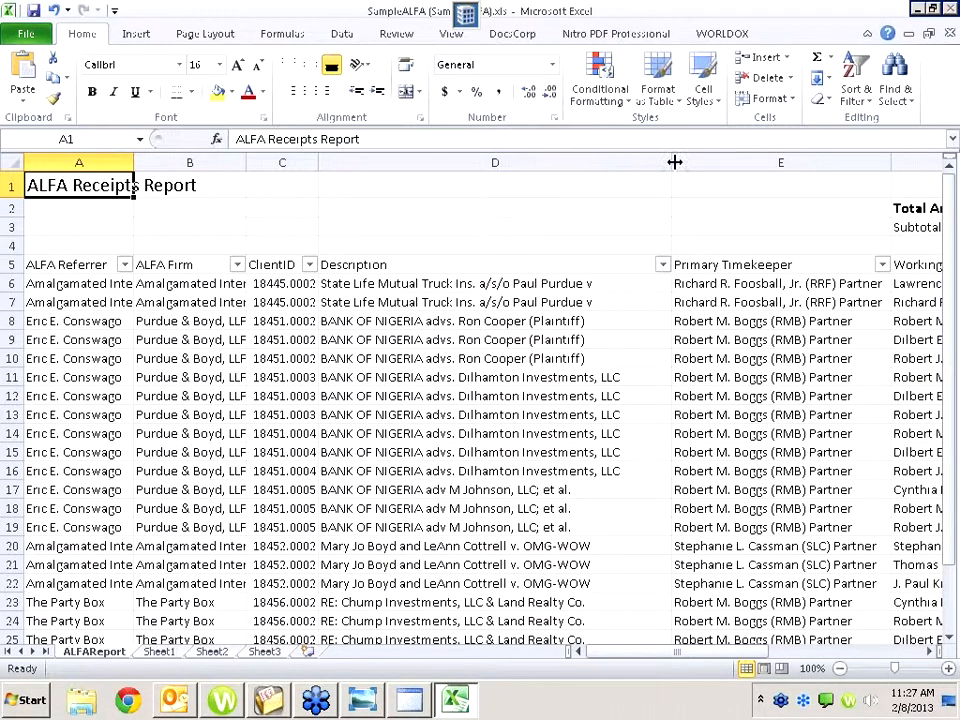
drag(672, 162, 485, 184)
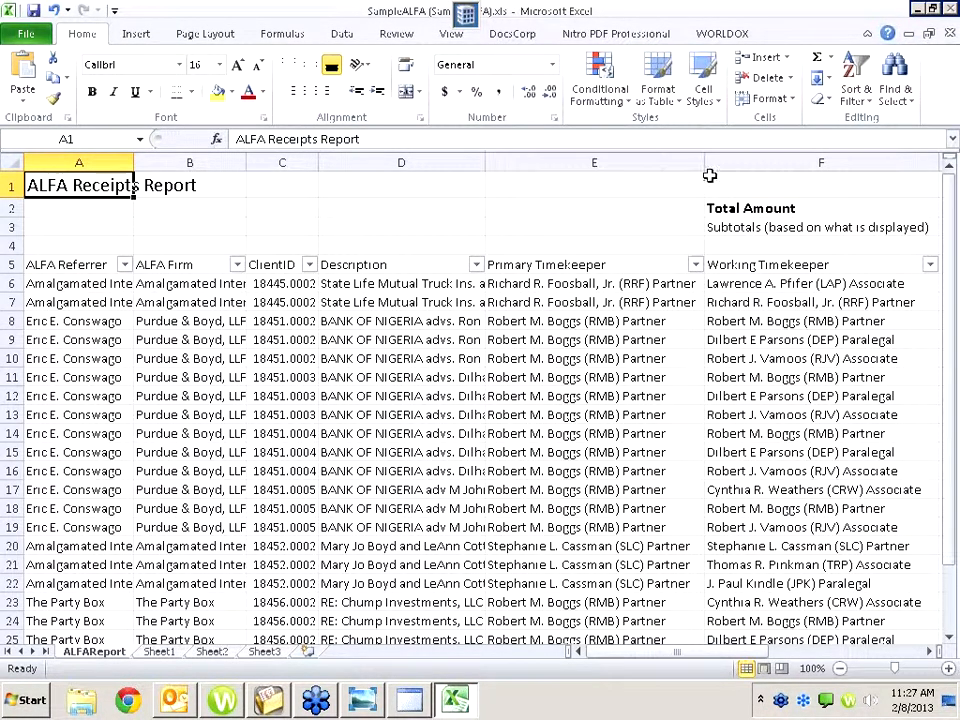
drag(704, 168, 615, 167)
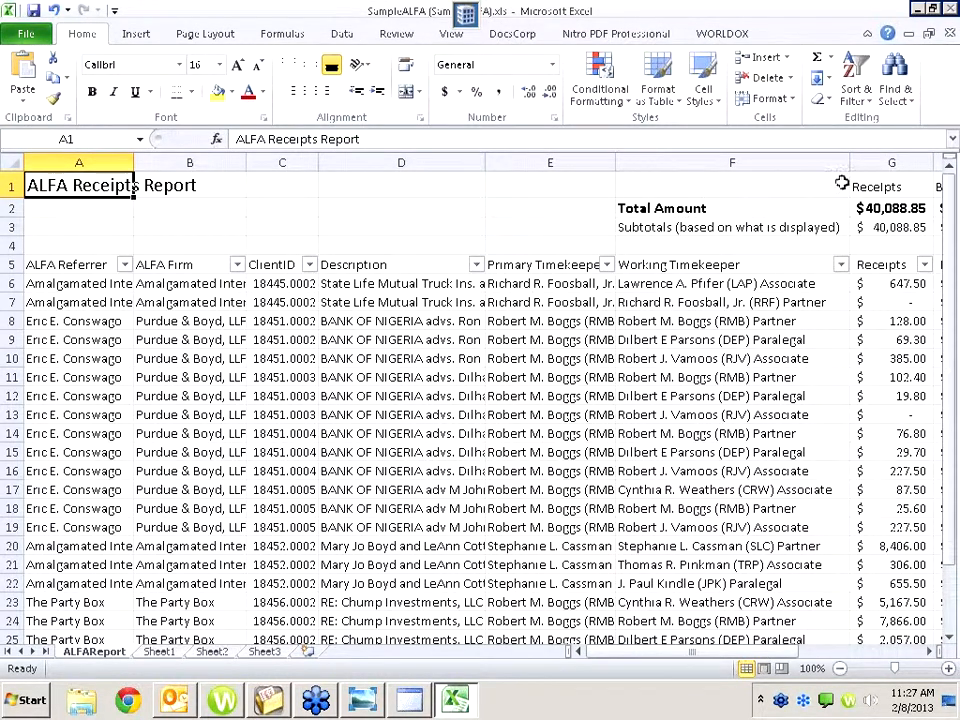
drag(847, 166, 775, 165)
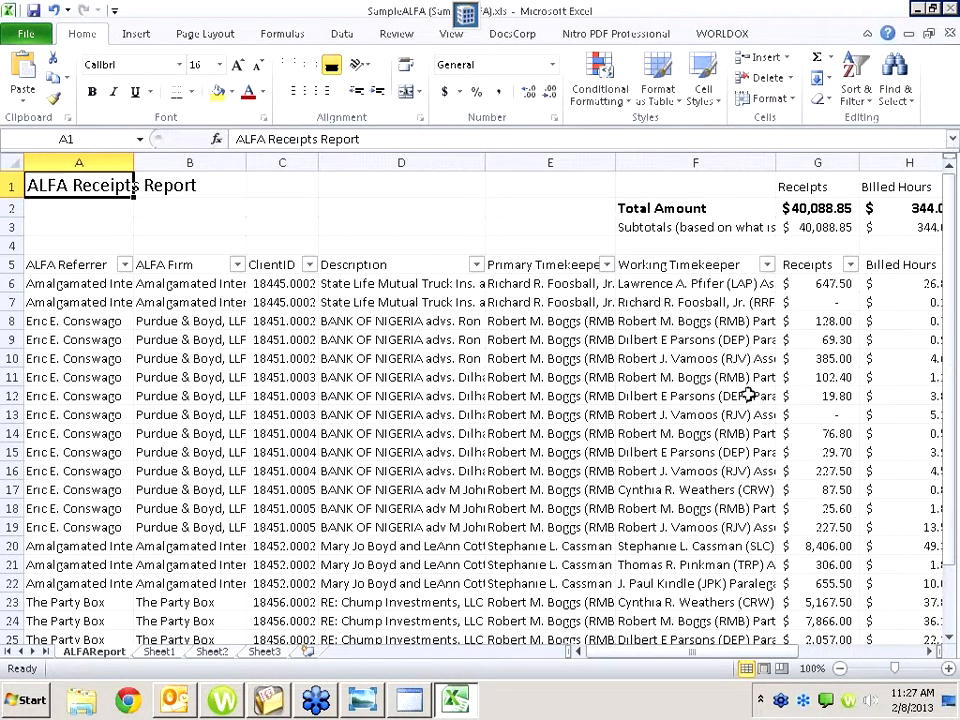
Filter the ALFA Firm column to show only The Party Box.
click(236, 266)
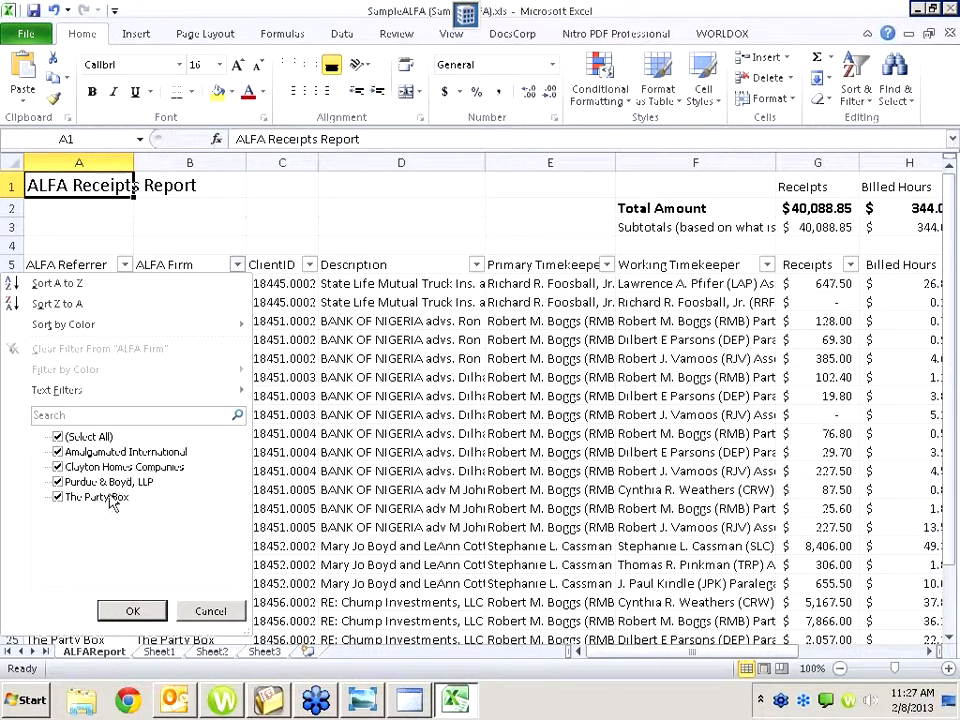
click(80, 445)
click(82, 498)
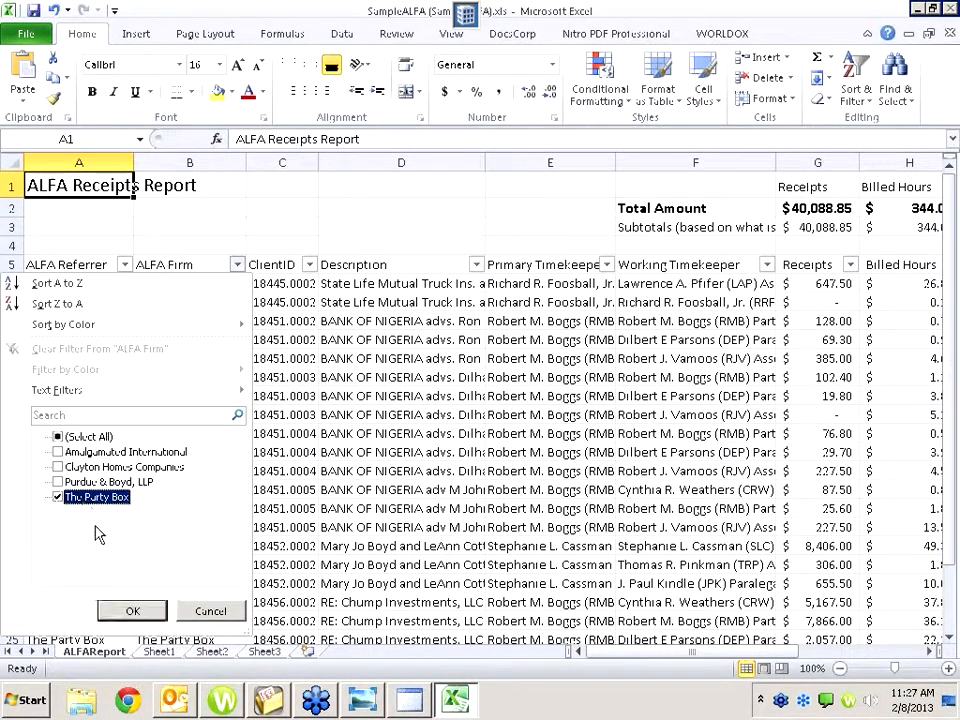
click(133, 611)
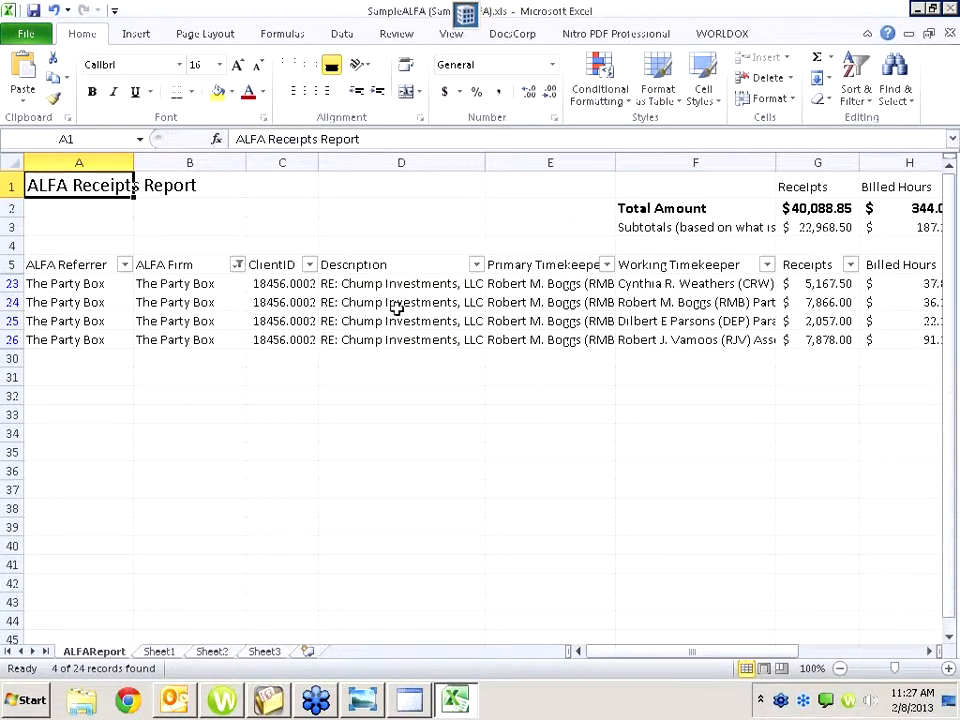
Reset the ALFA Firm filter to include all firms.
click(239, 268)
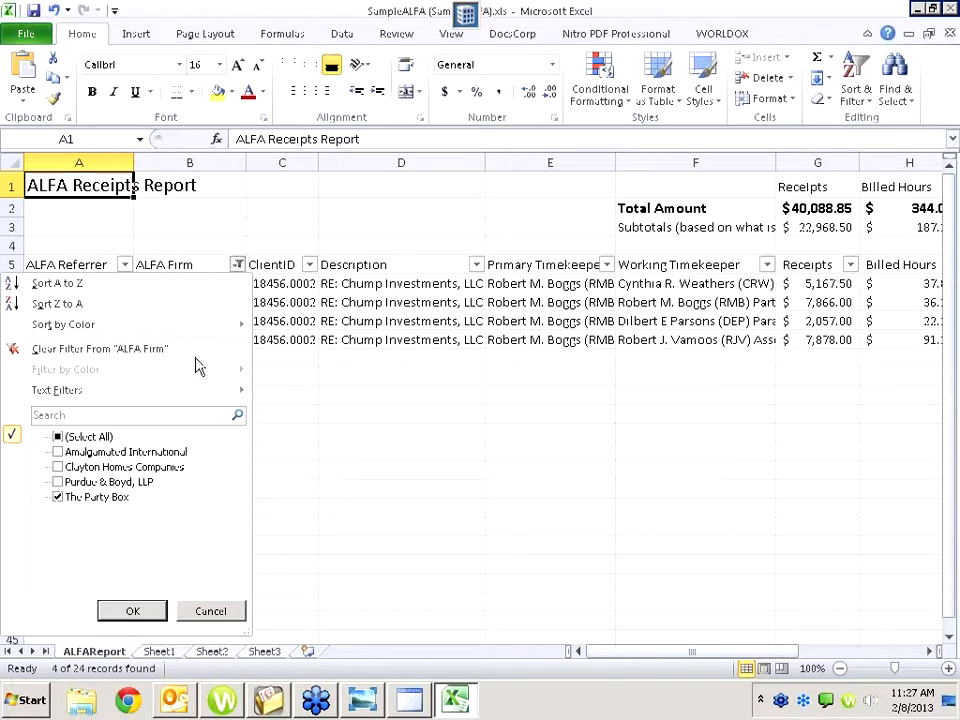
click(84, 440)
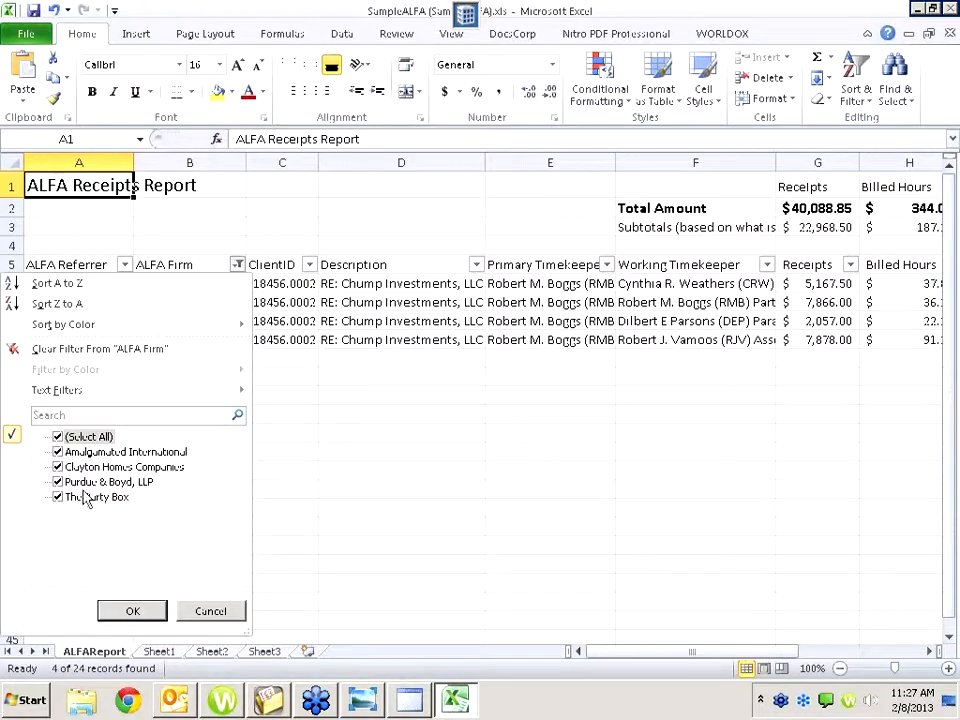
click(133, 611)
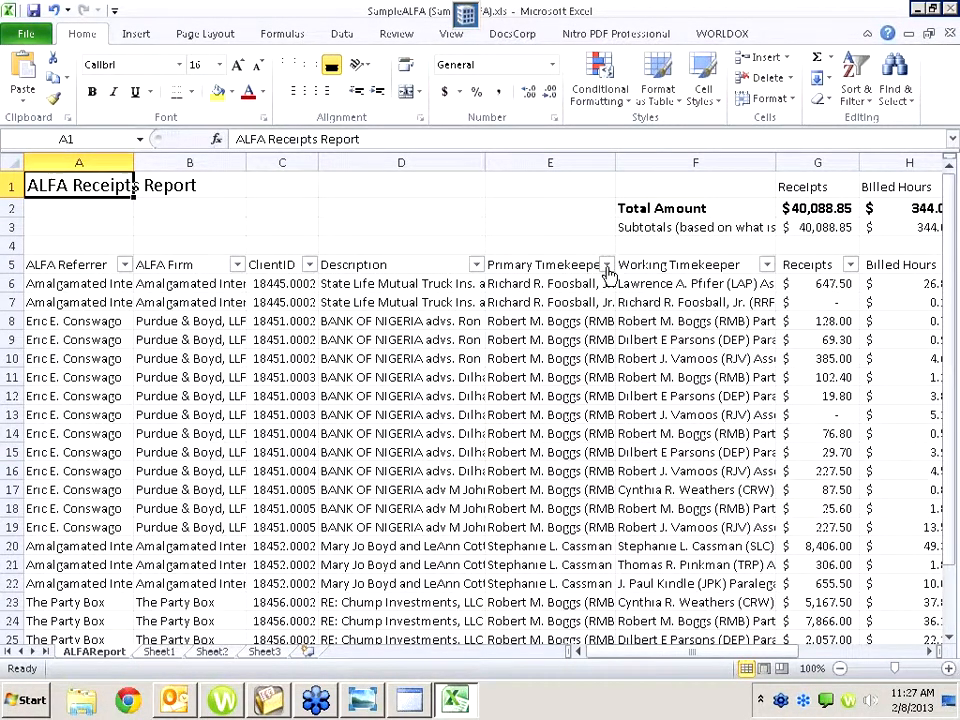
Filter the Primary Timekeeper column to show only the partner with code RRF.
click(606, 264)
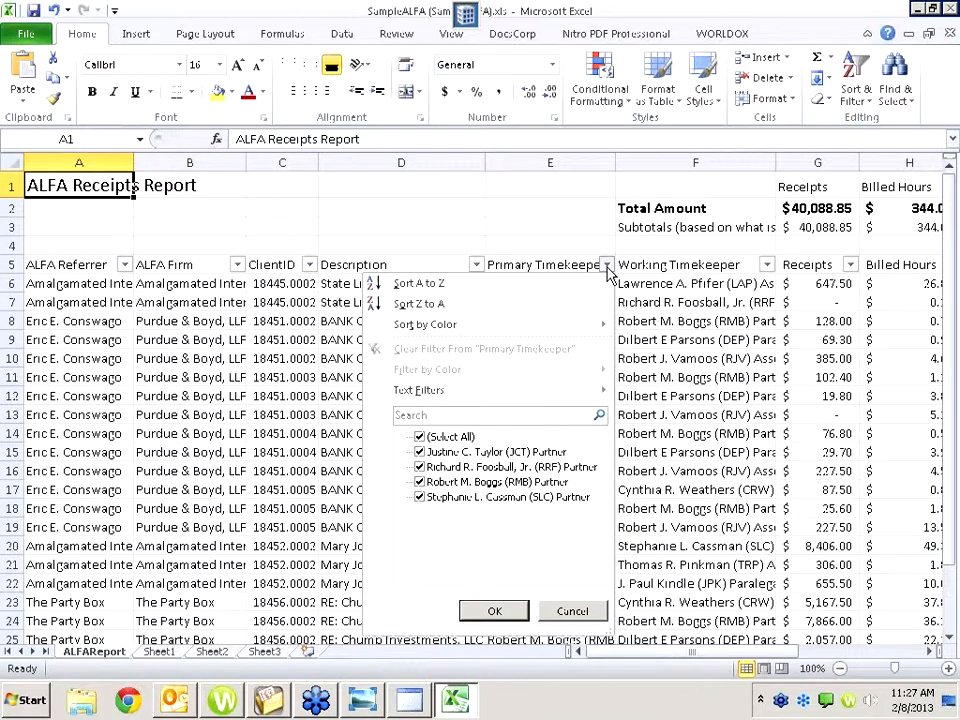
click(440, 437)
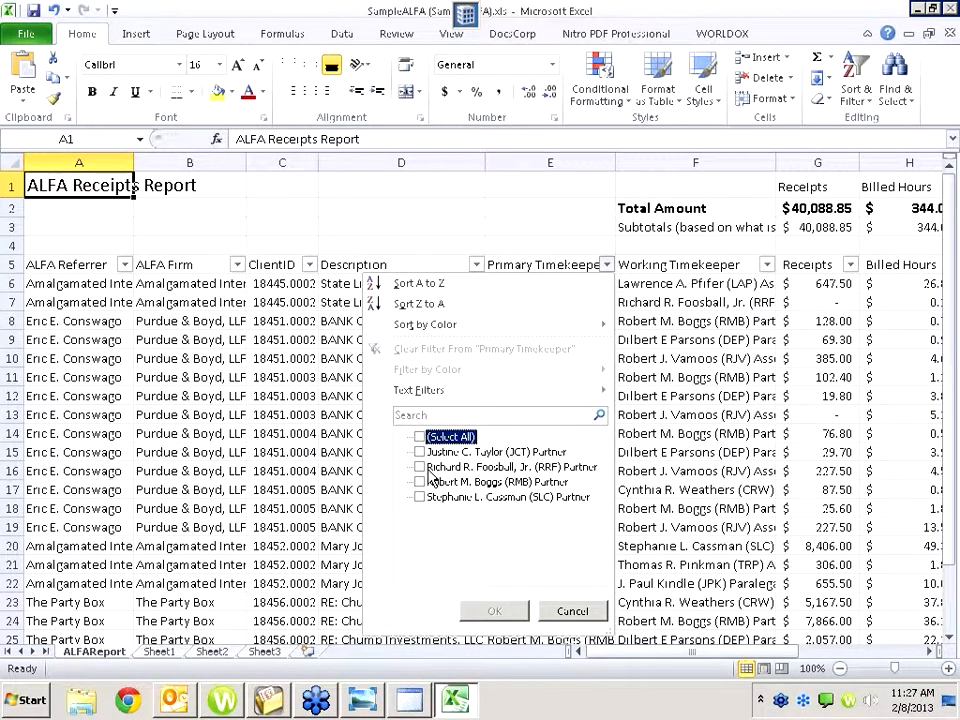
click(419, 467)
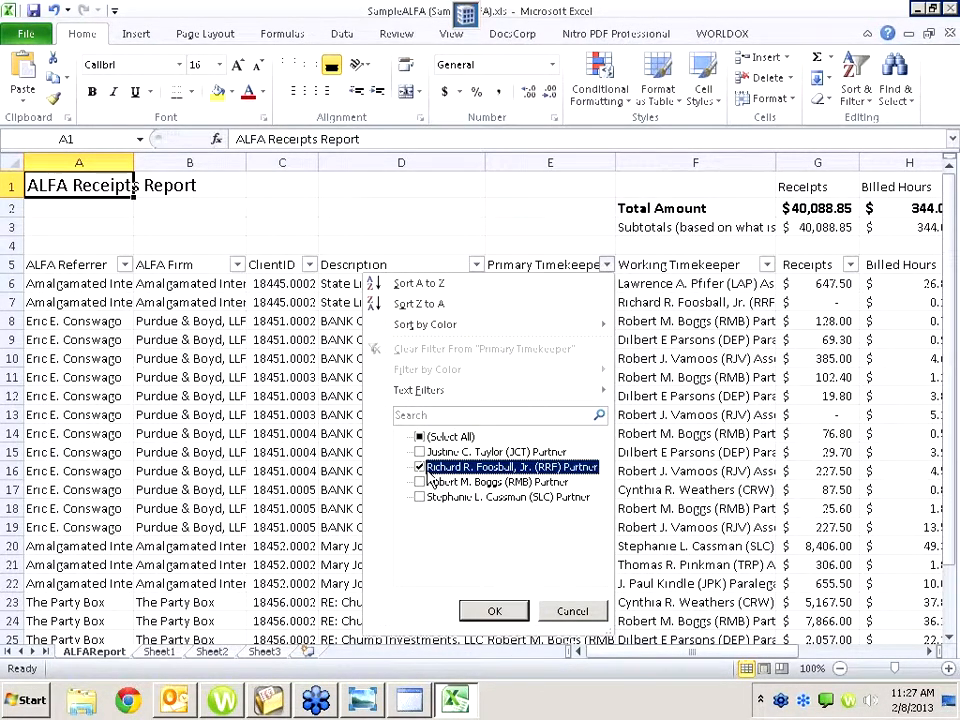
click(496, 610)
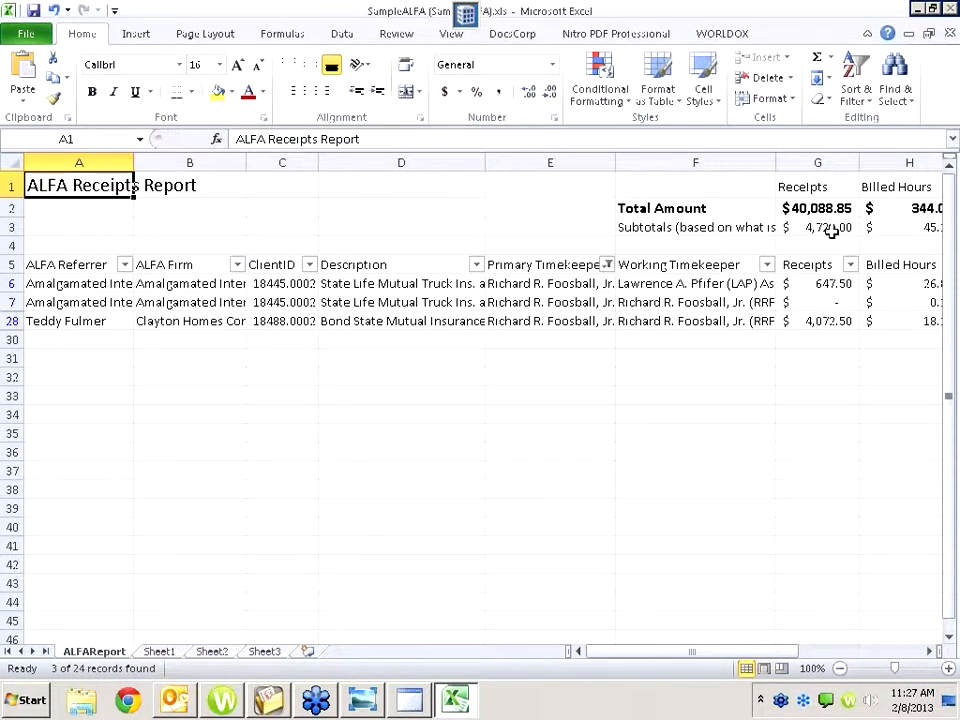
Reset the Primary Timekeeper filter to include all timekeepers.
drag(701, 651, 800, 651)
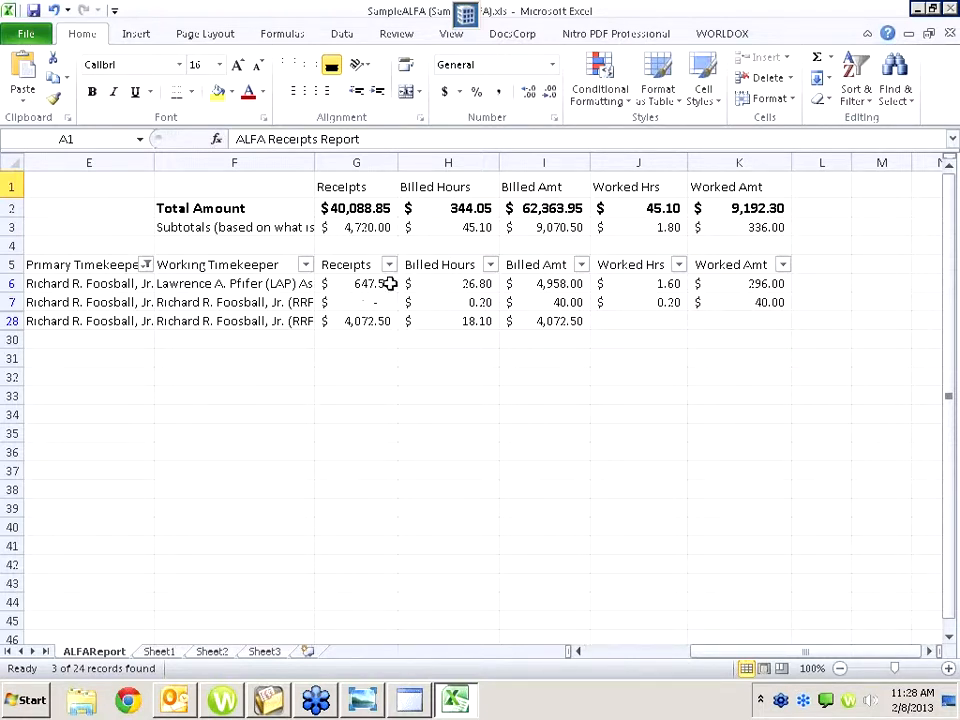
click(146, 265)
click(88, 436)
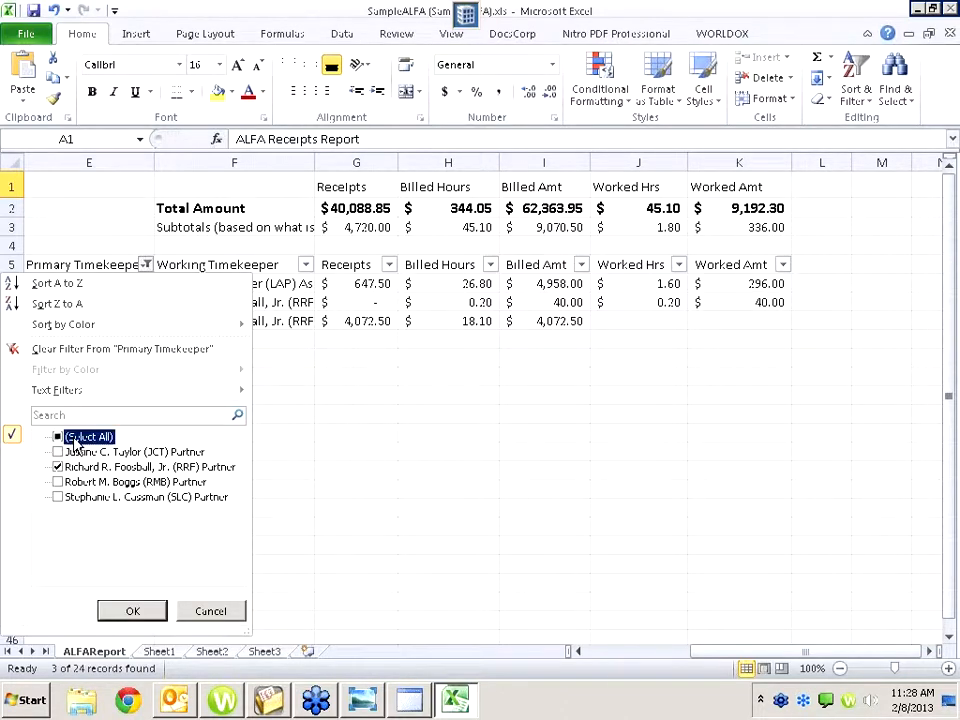
click(130, 611)
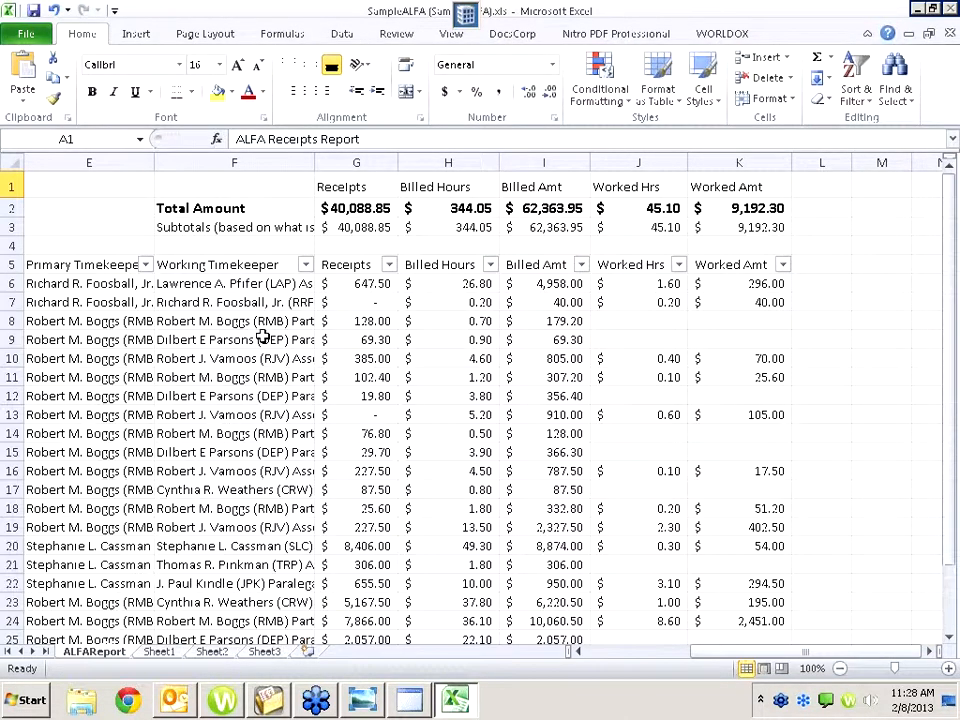
Filter the Working Timekeeper column to show only the associate with code CRW.
click(305, 265)
click(148, 436)
click(141, 455)
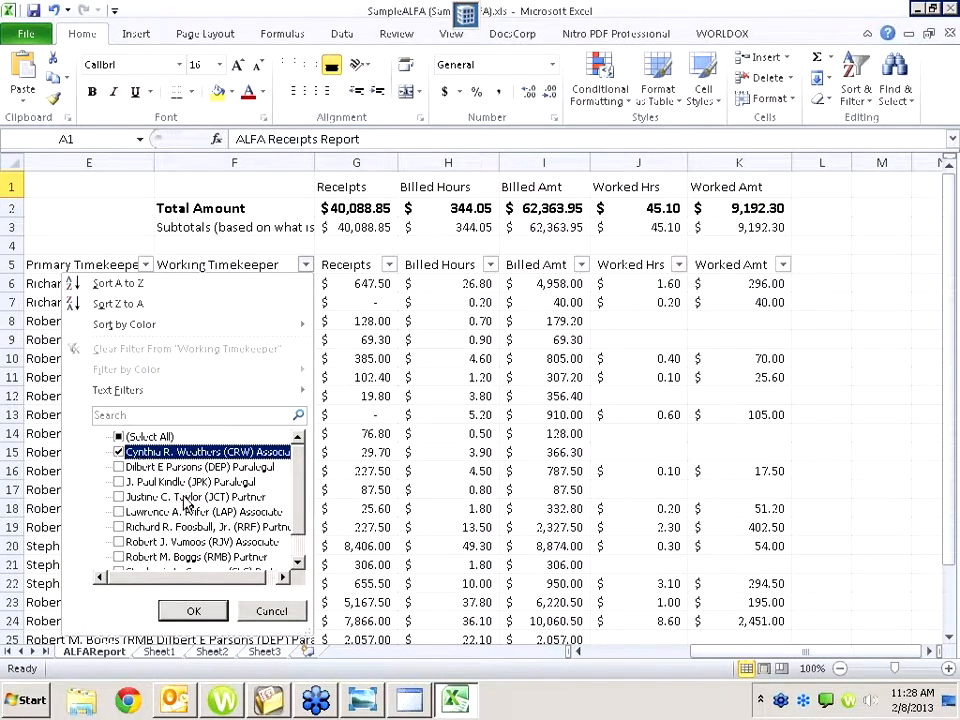
click(193, 611)
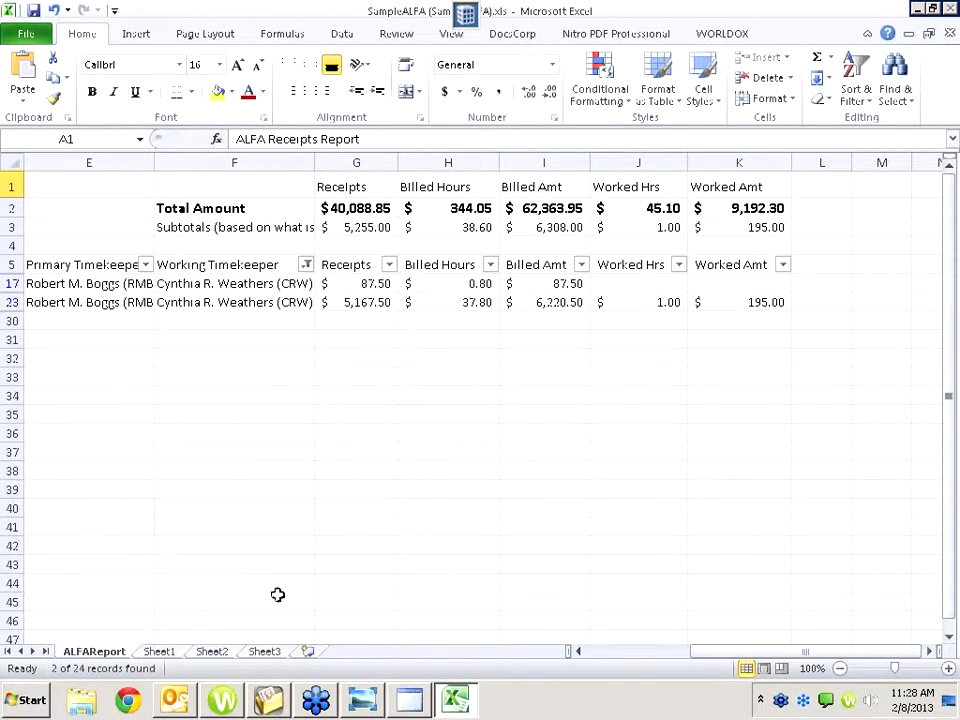